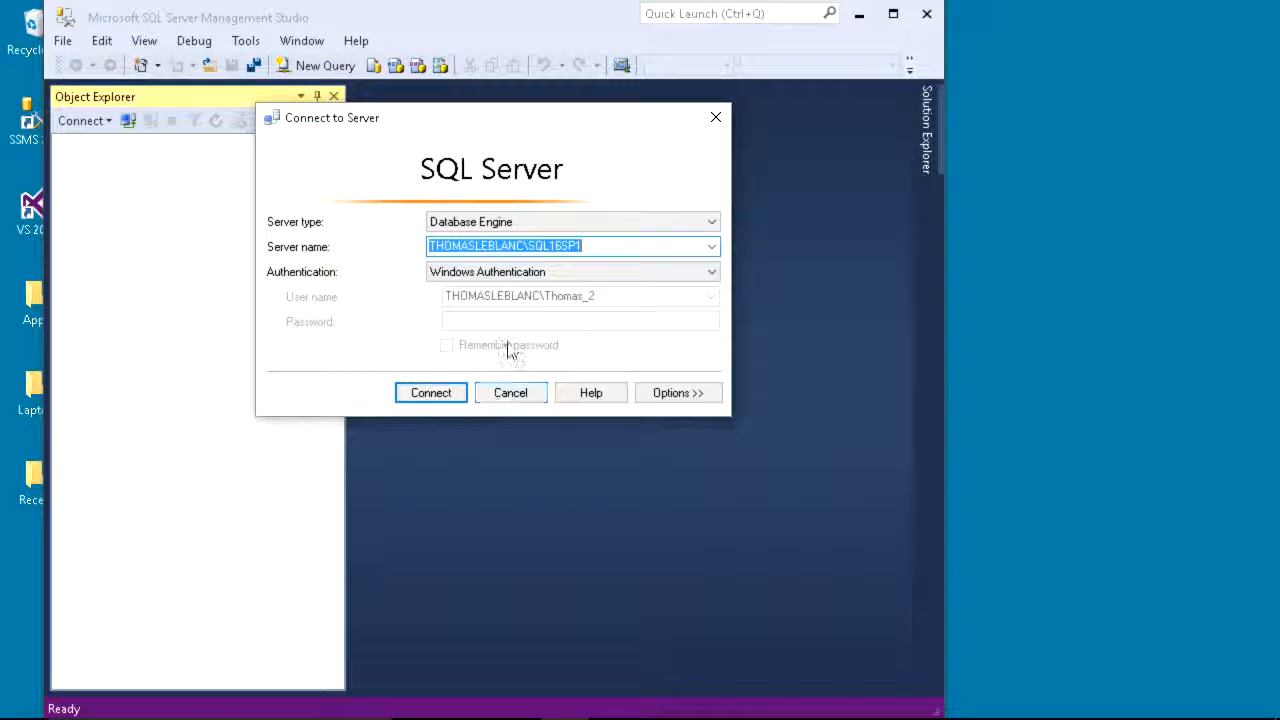
Connect to the SQL16SP1 database engine with Windows Authentication and maximize the application window
left_click(600, 247)
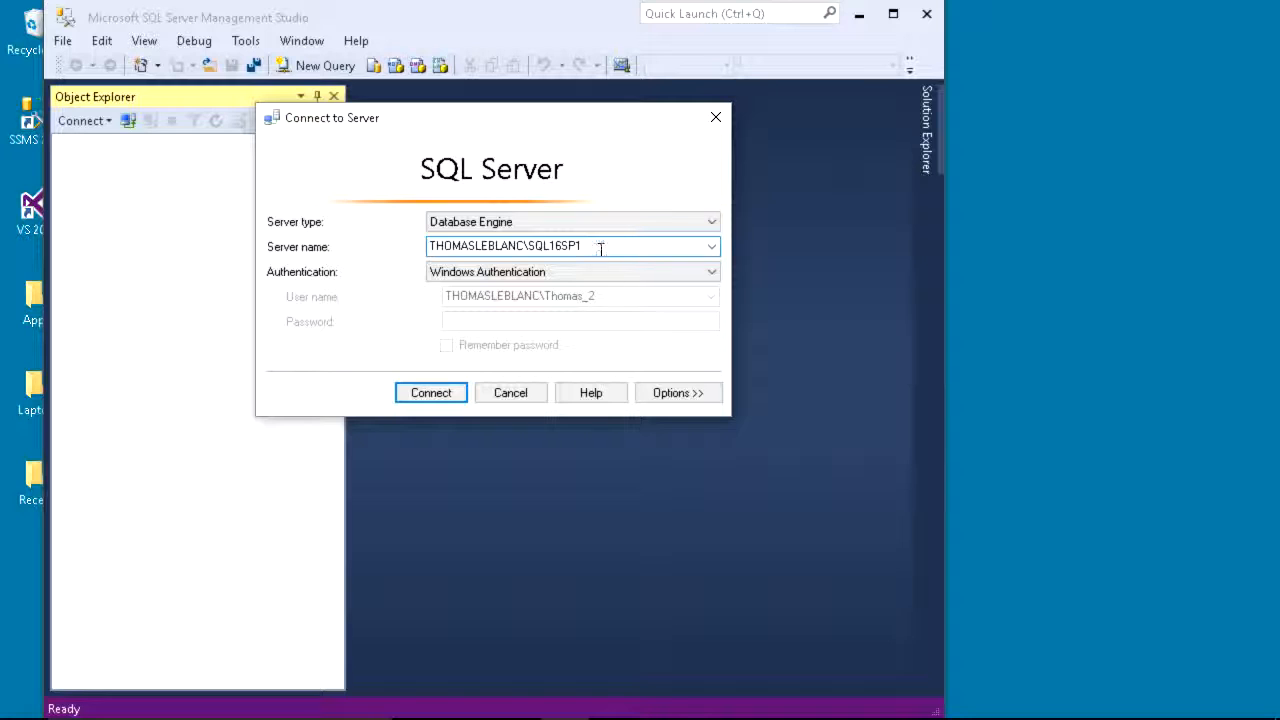
left_click(430, 393)
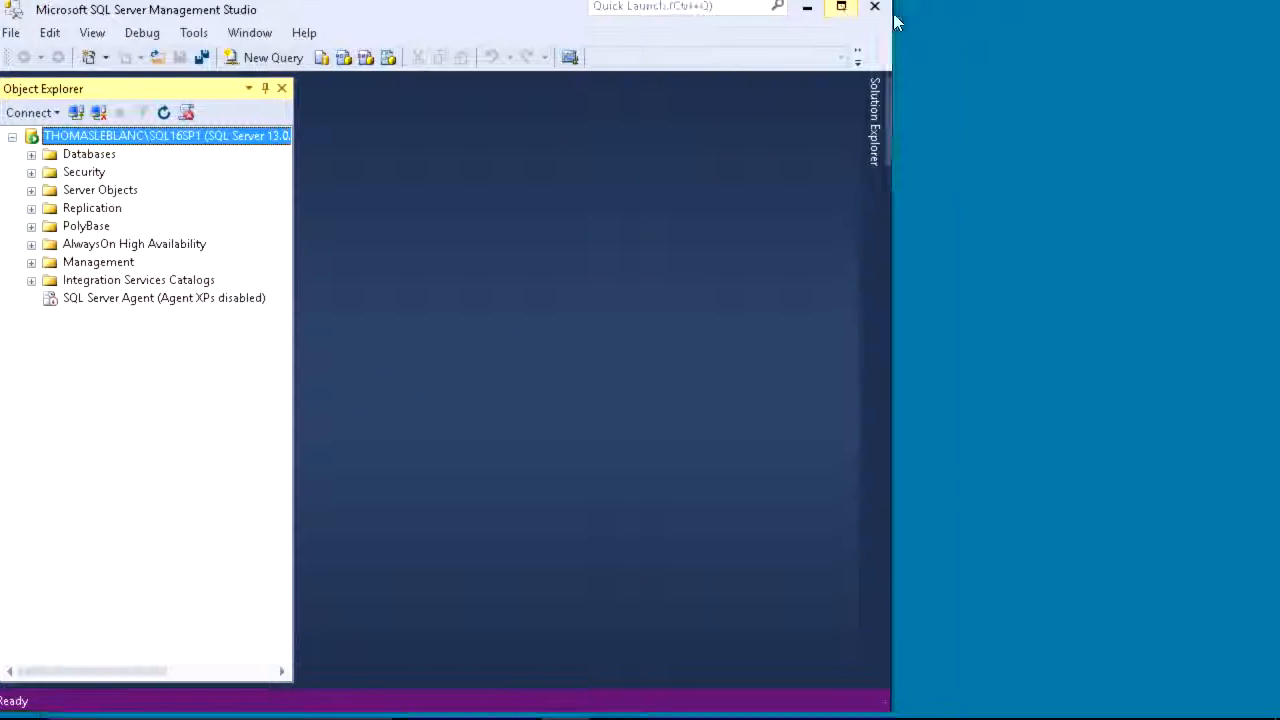
left_click(894, 16)
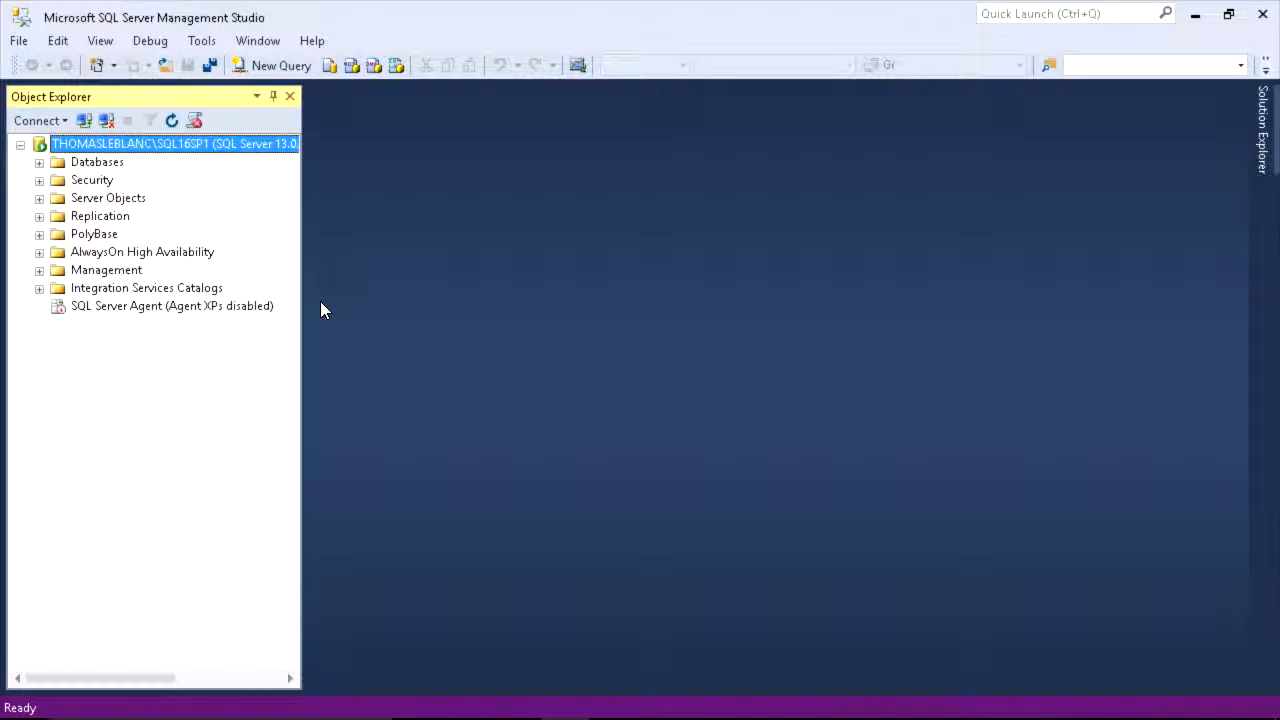
Open the Create Catalog dialog for the Integration Services Catalogs of the SQL16SP1 server
left_click(100, 292)
left_click(39, 289)
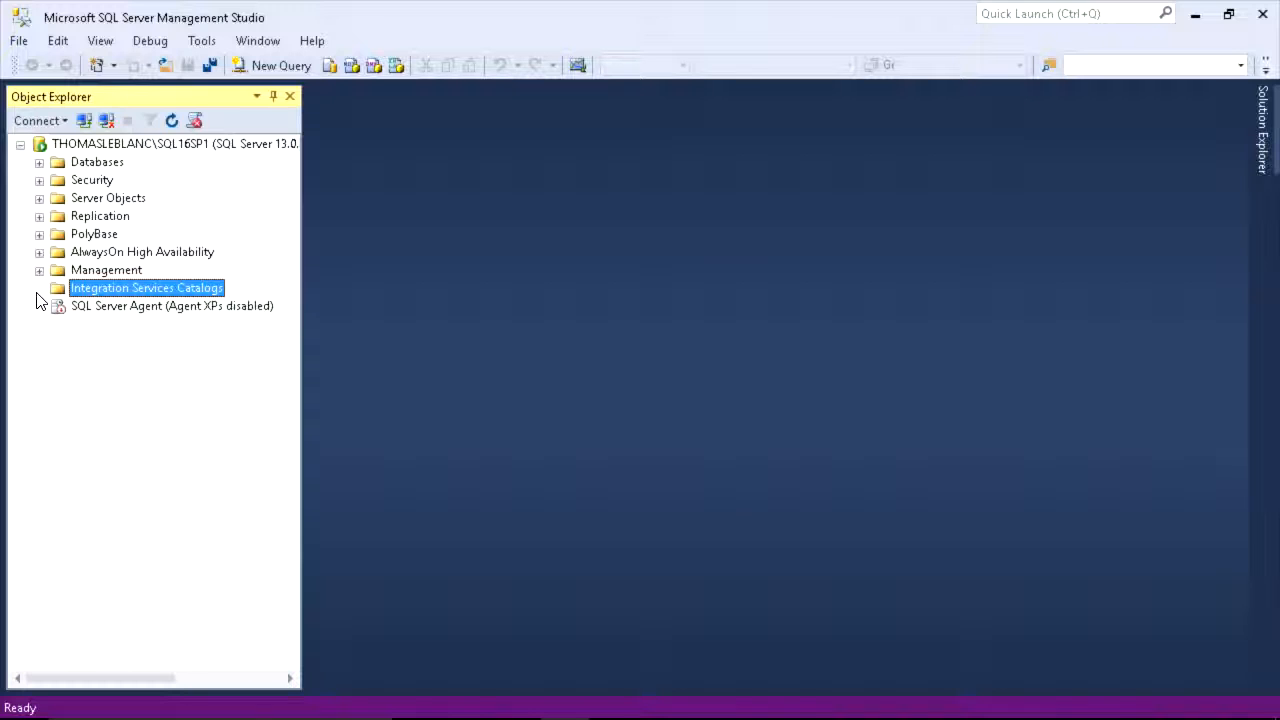
right_click(197, 293)
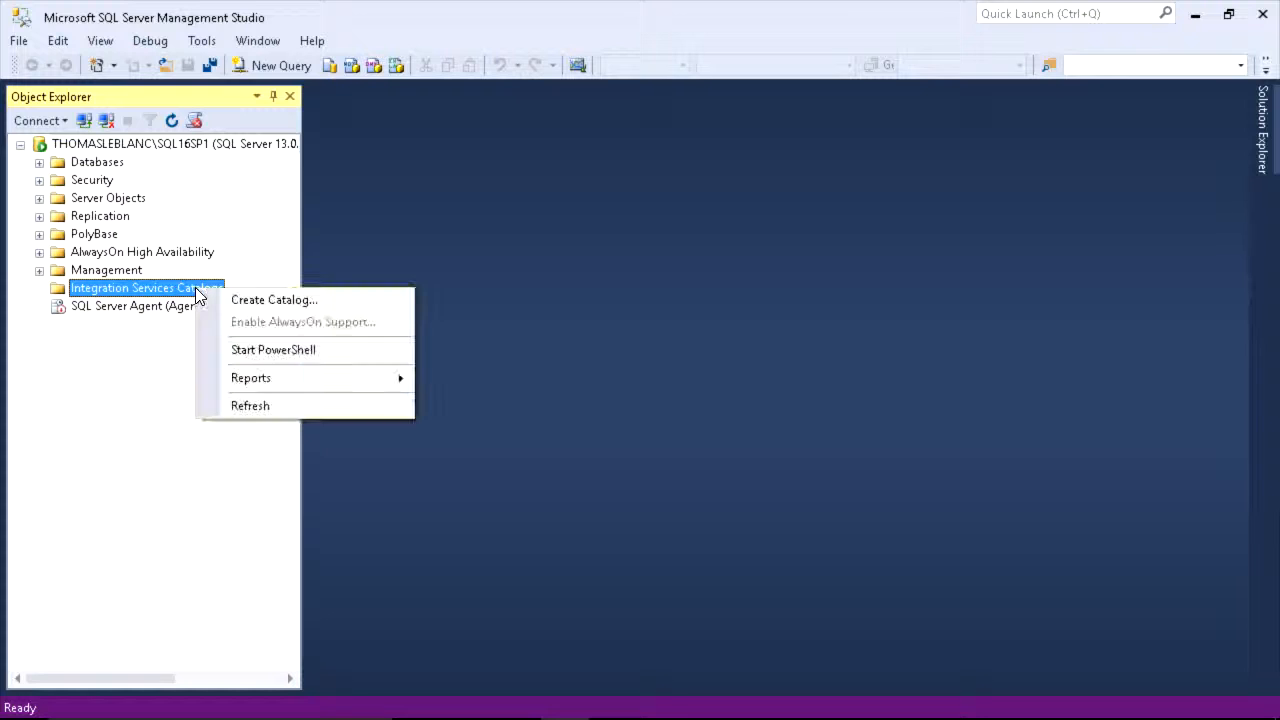
left_click(275, 300)
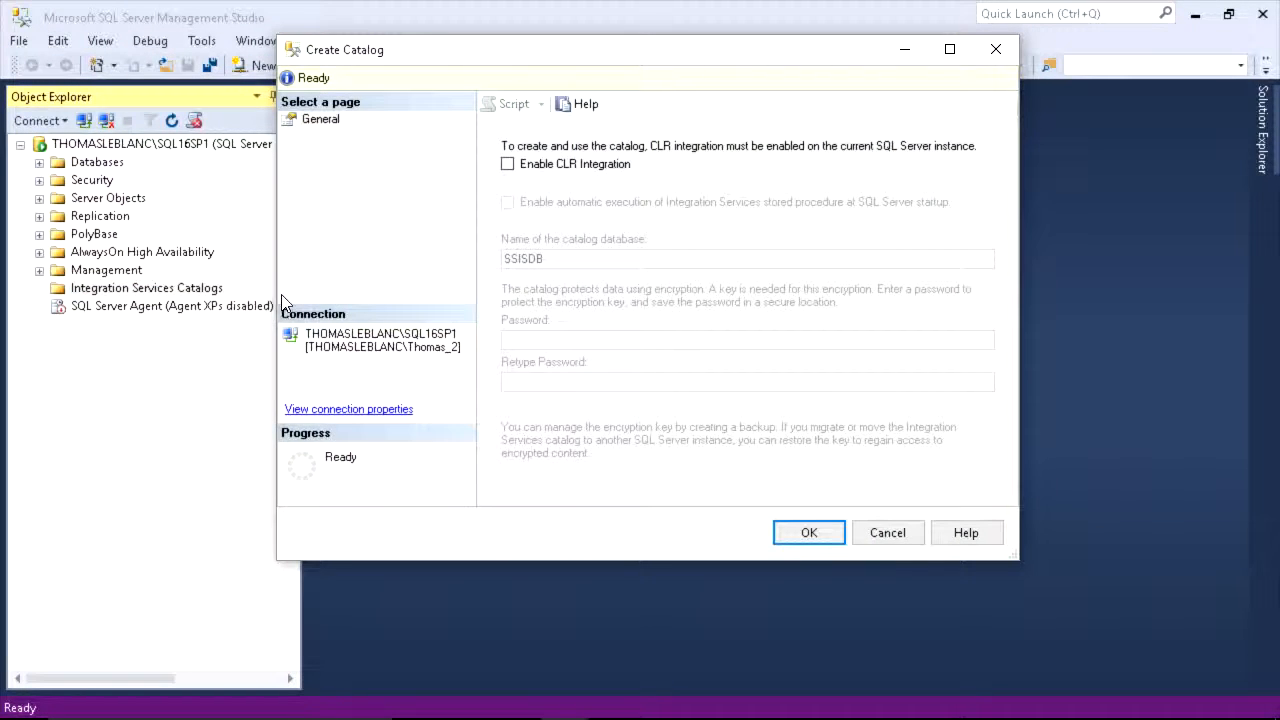
left_click_drag(414, 48, 330, 60)
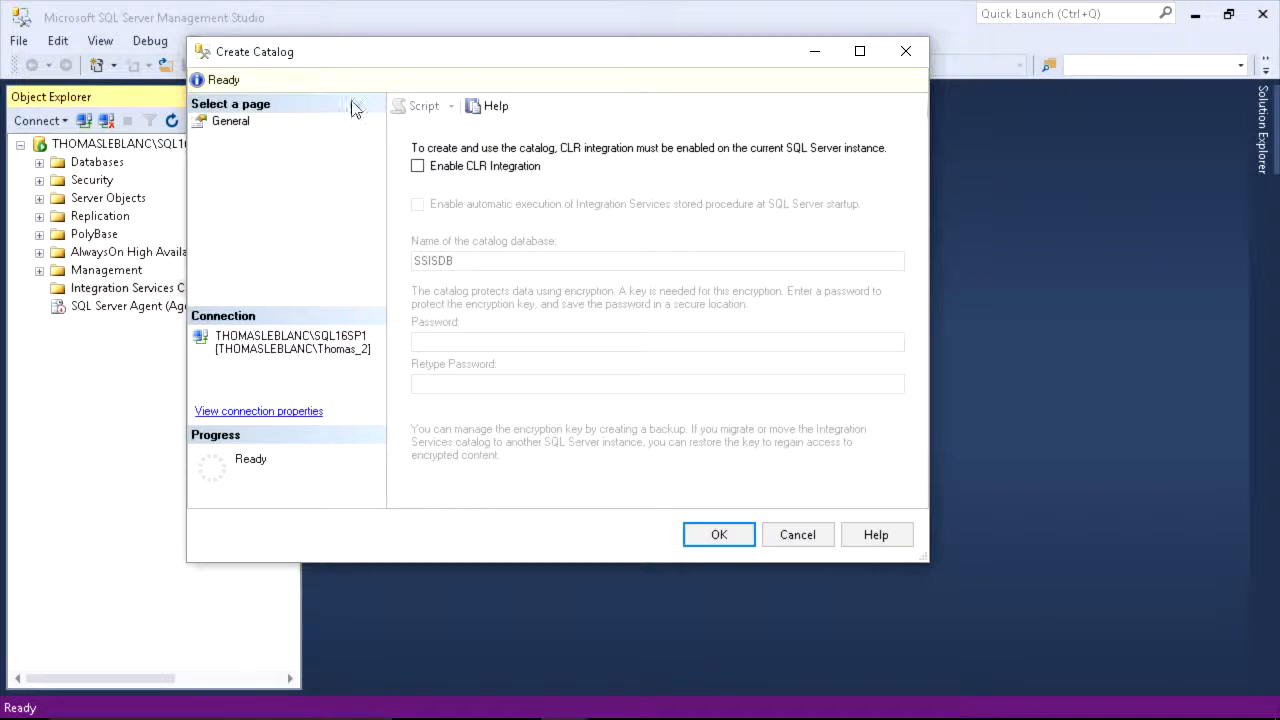
Enable CLR integration and automatic execution of the Integration Services stored procedure at startup for the SSISDB catalog
left_click(418, 167)
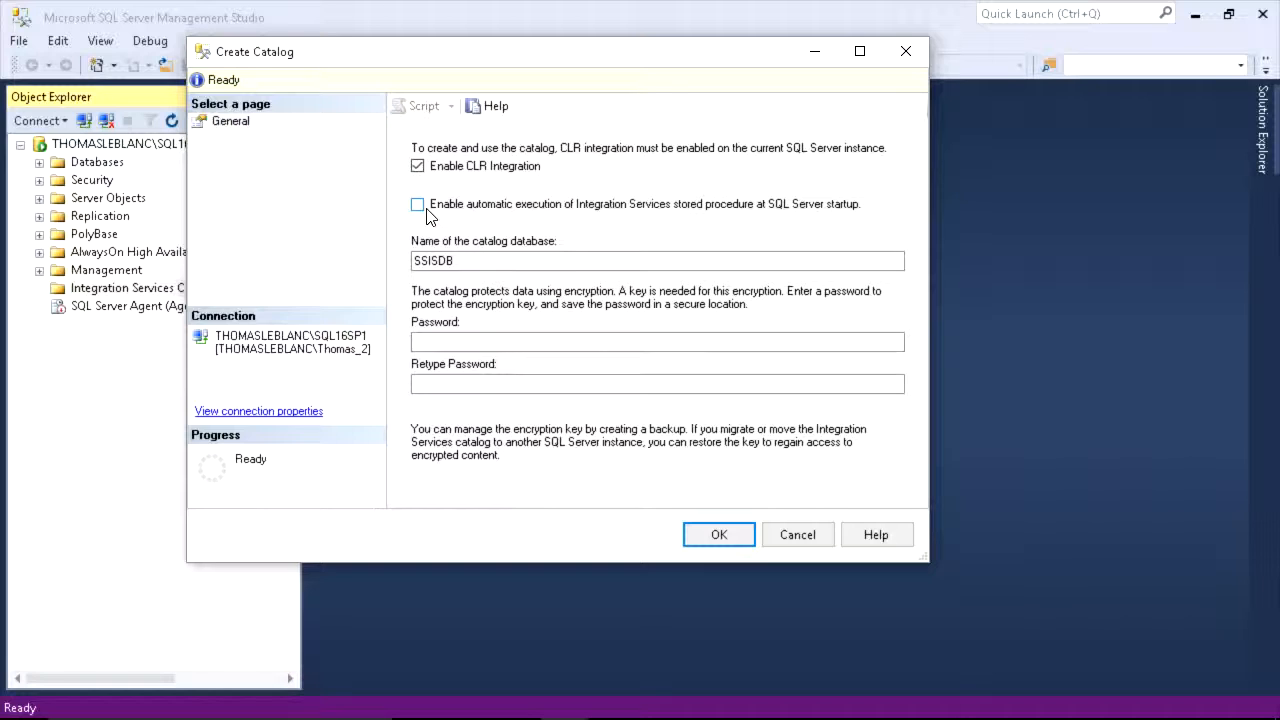
left_click(427, 217)
left_click(427, 209)
left_click(427, 209)
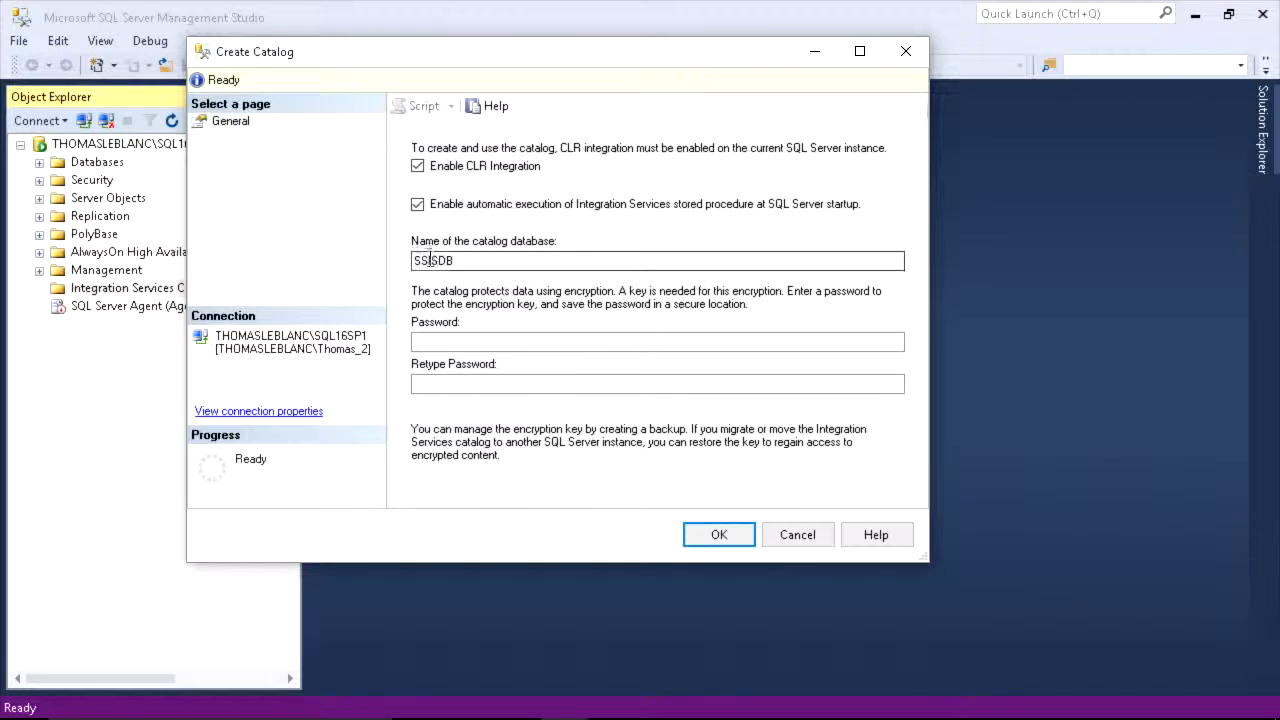
double_click(430, 260)
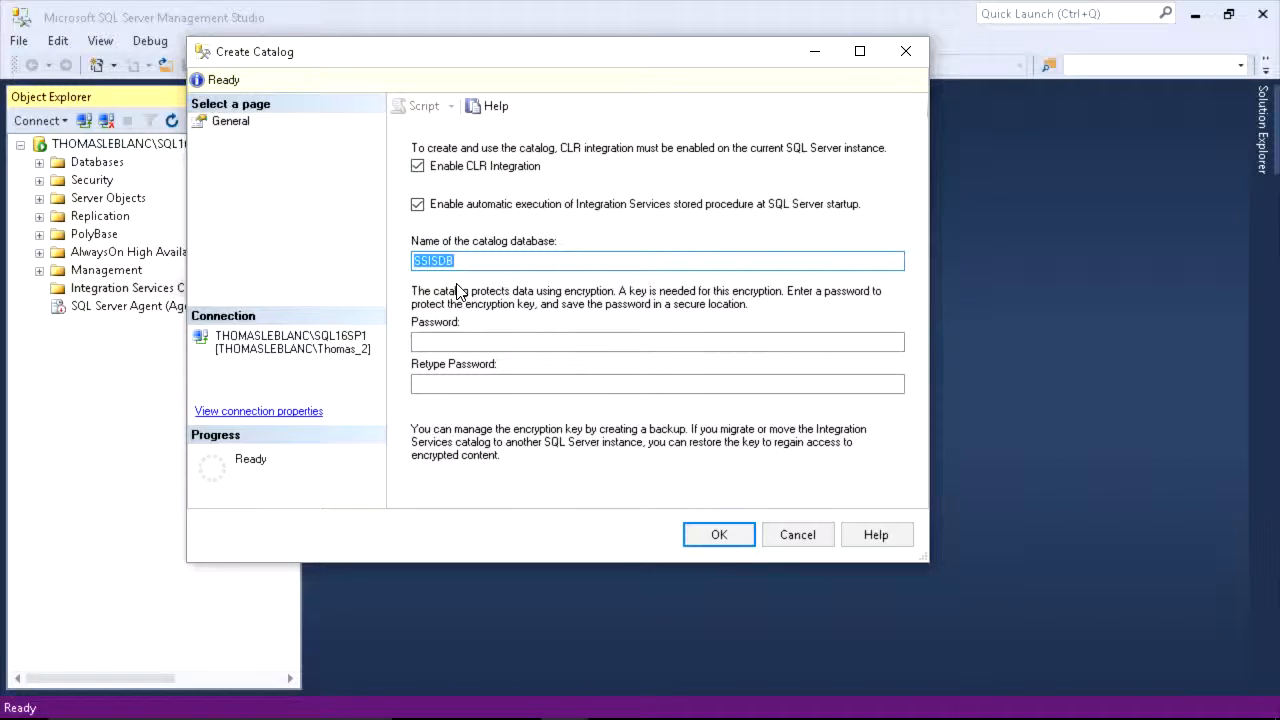
Fill in the catalog's encryption password and its confirmation, then cancel the catalog creation
left_click(452, 341)
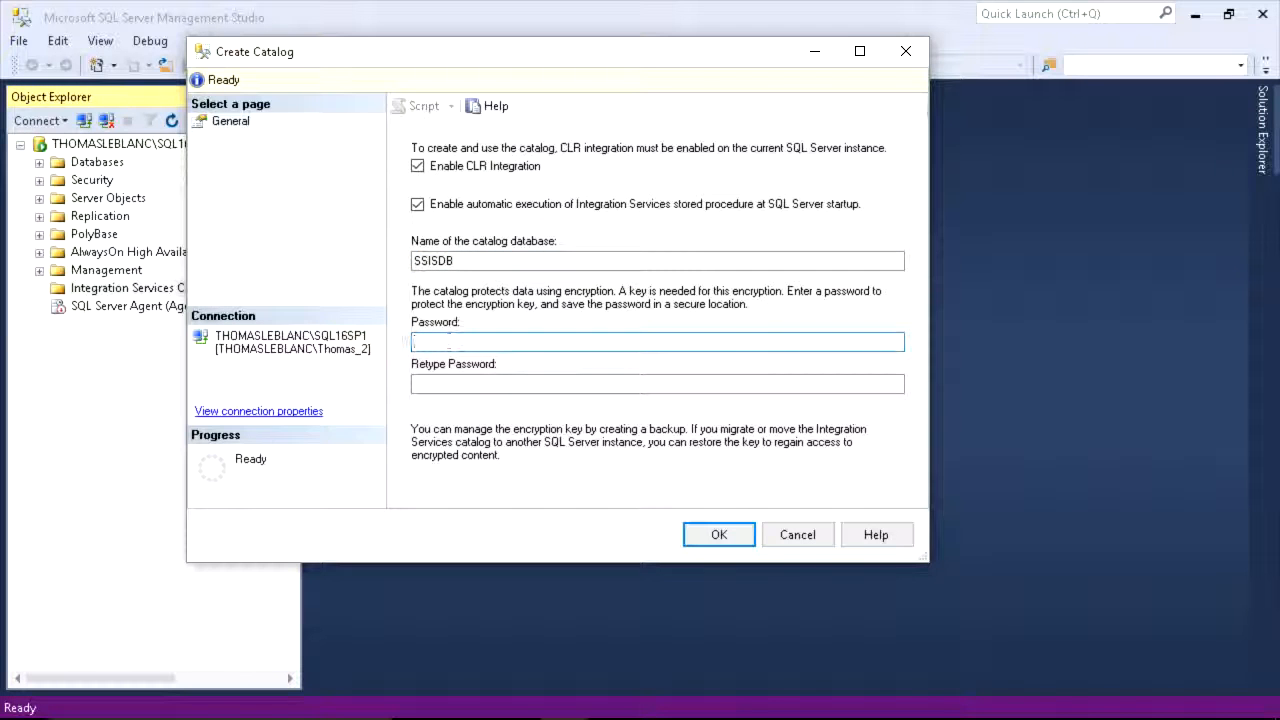
type("****")
left_click(446, 384)
type("****")
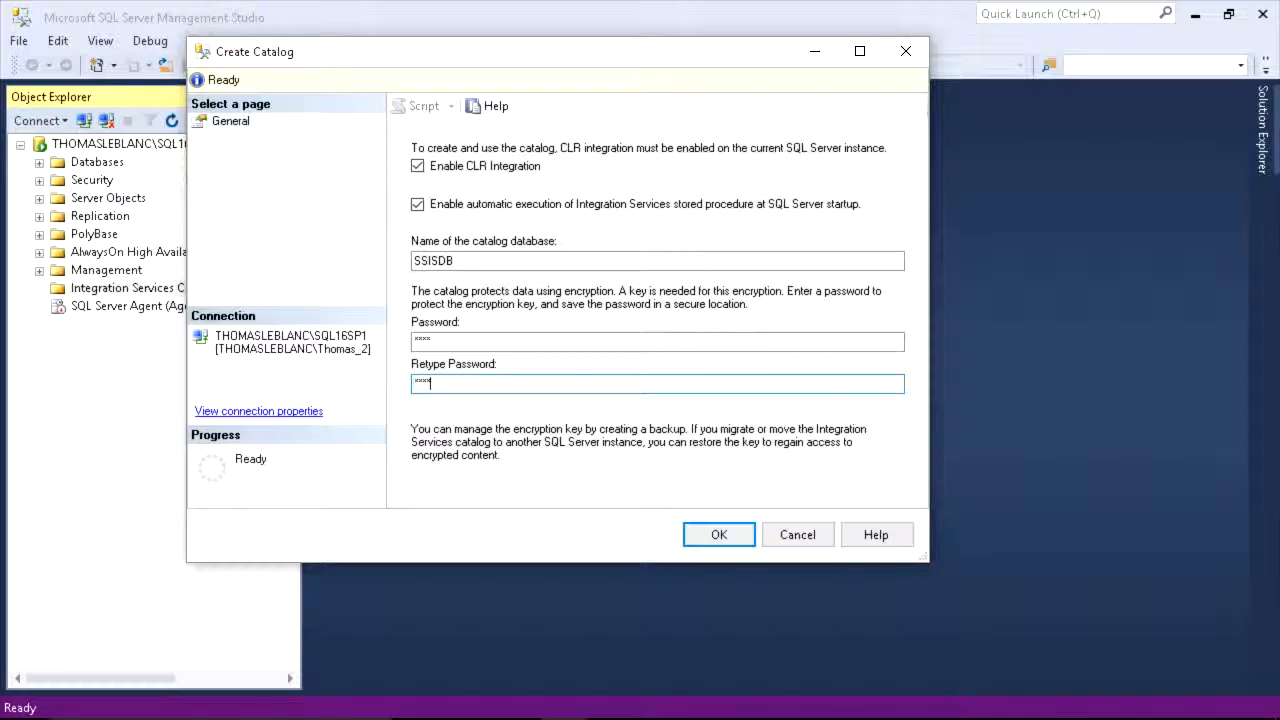
left_click(790, 535)
Connect to the (local)\sql16 database engine with Windows Authentication
left_click(45, 121)
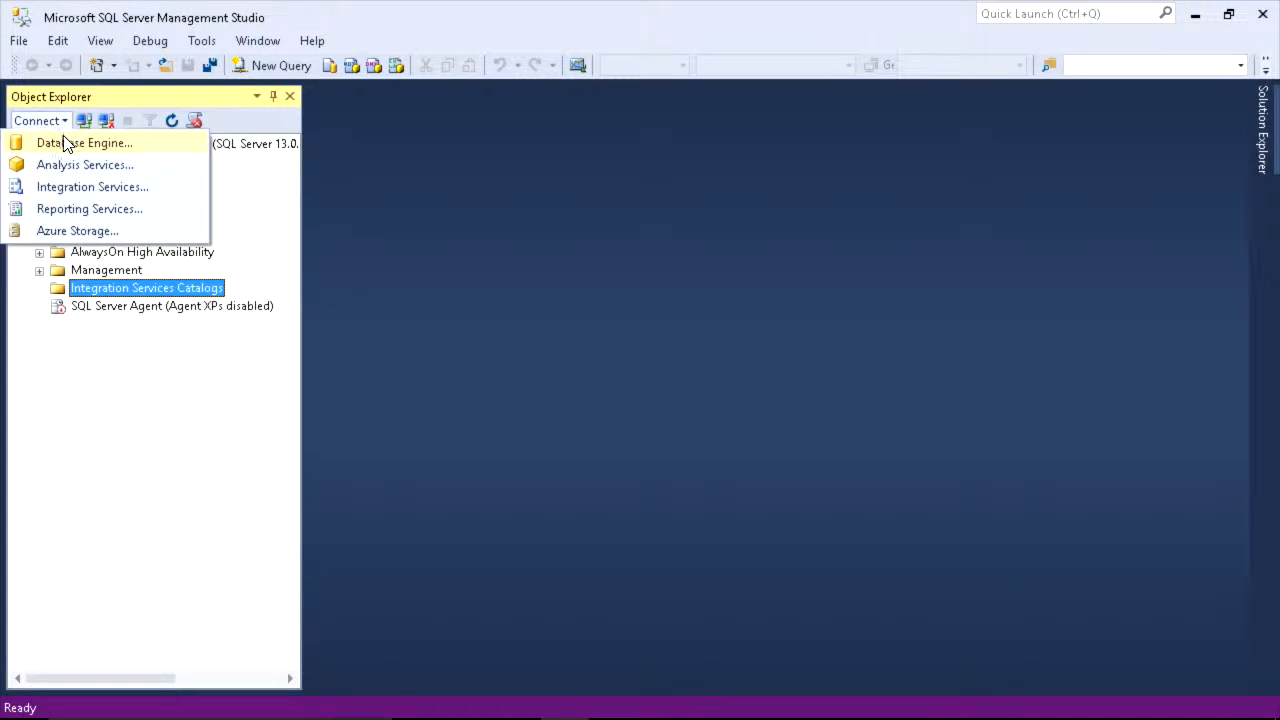
left_click(66, 143)
key("Down")
key("Down")
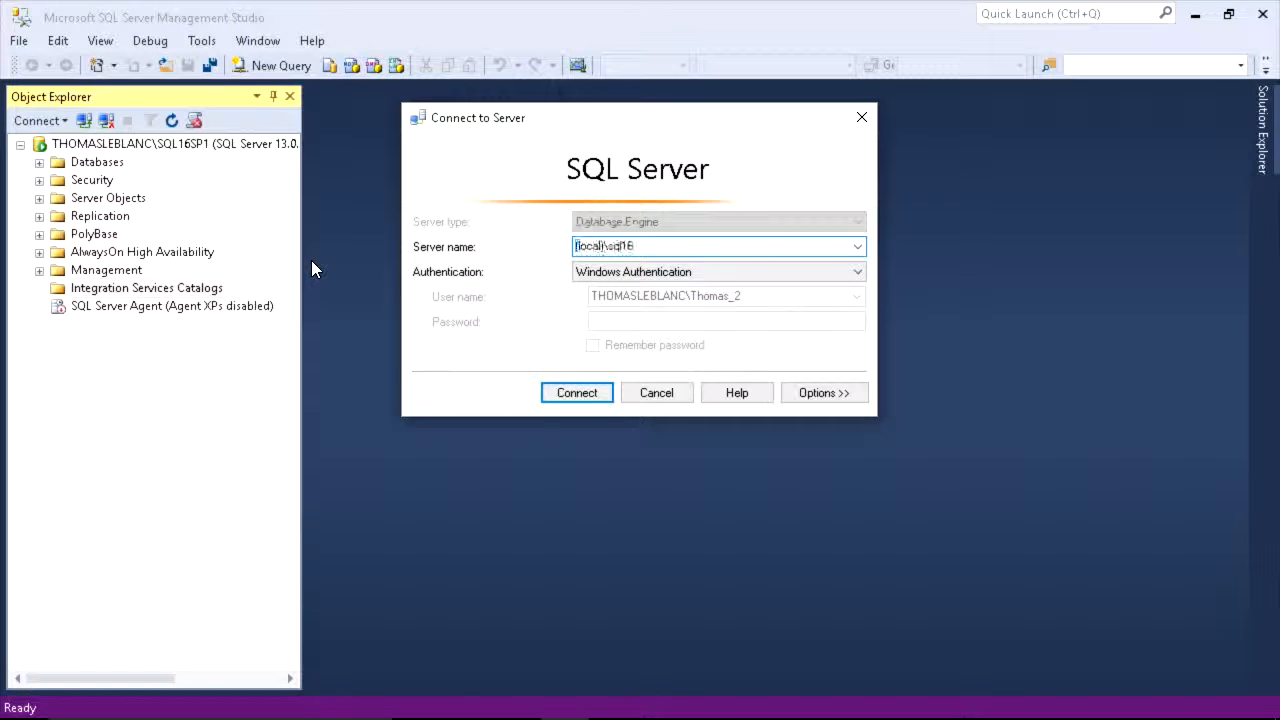
key("Return")
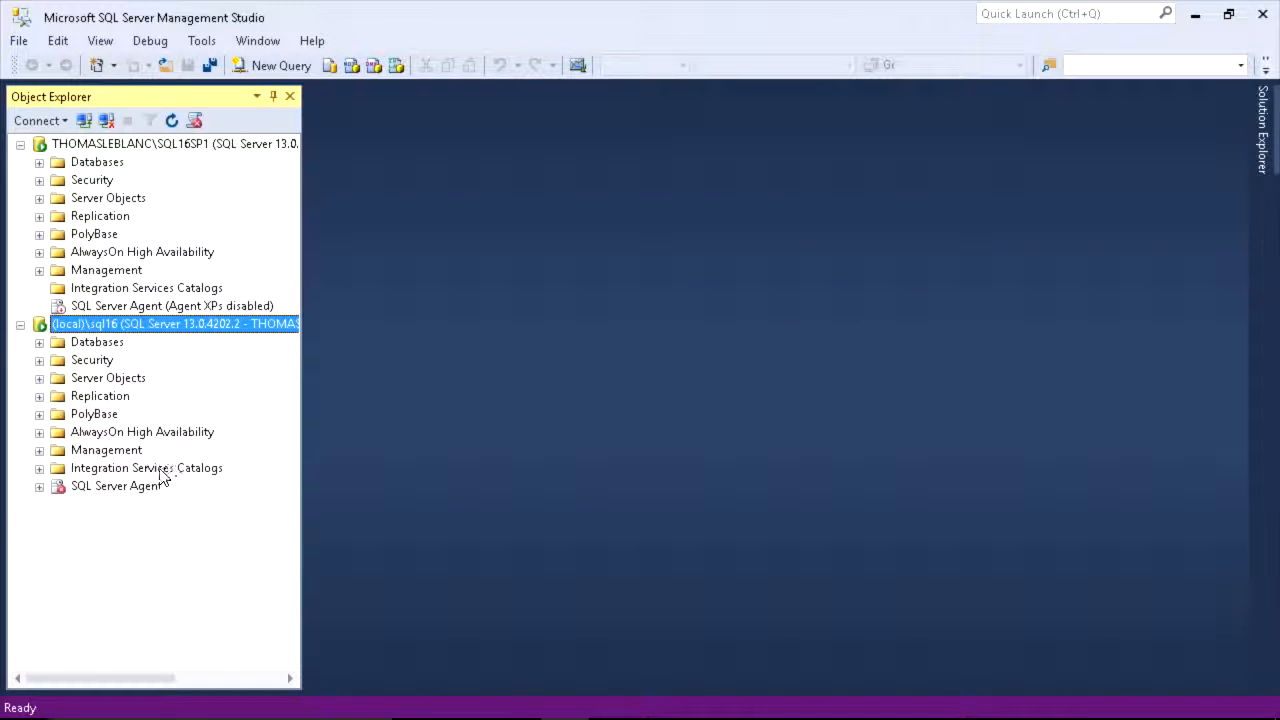
Expand Integration Services Catalogs and SSISDB on (local)\sql16 to show its folders, and collapse the SQL16SP1 server
right_click(160, 470)
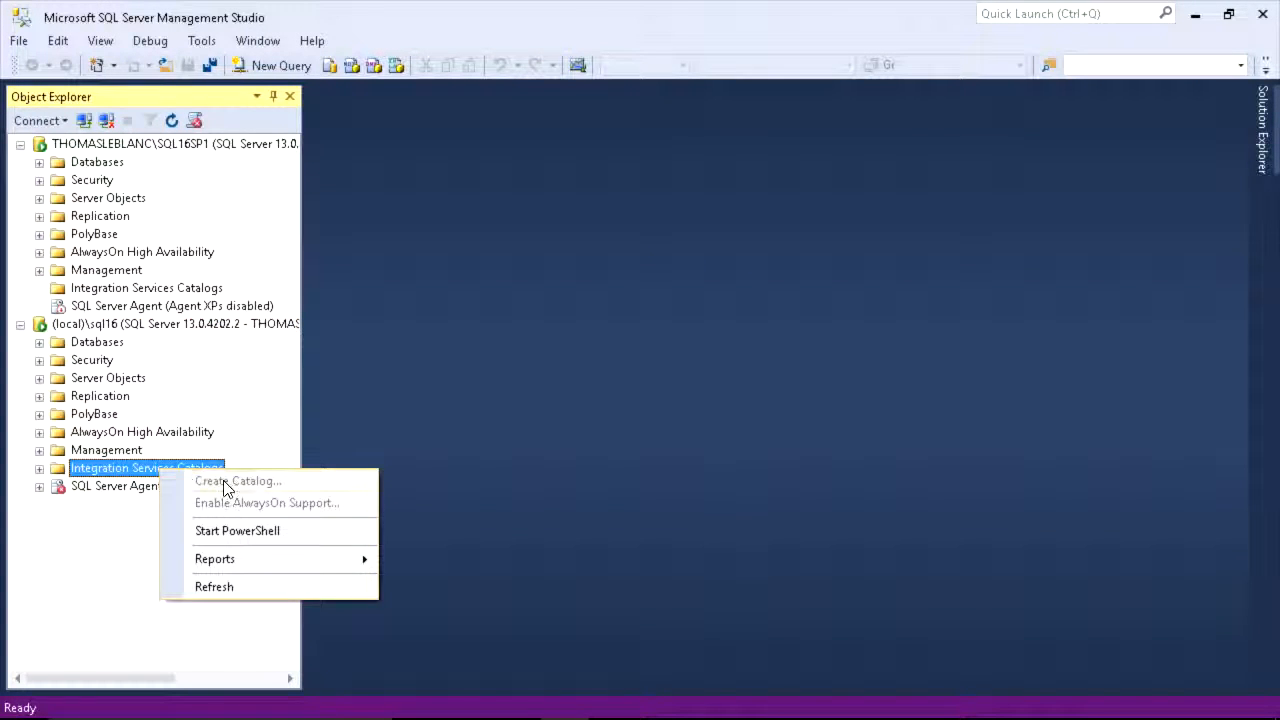
left_click(39, 468)
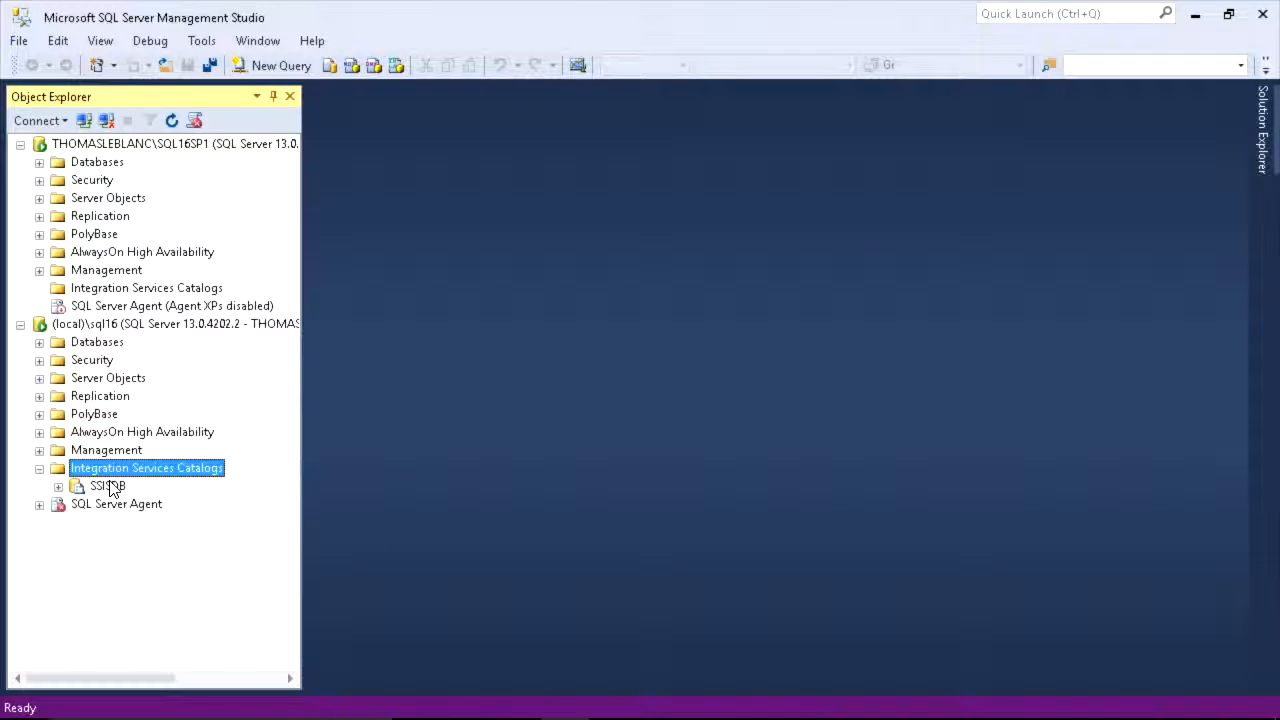
left_click(58, 486)
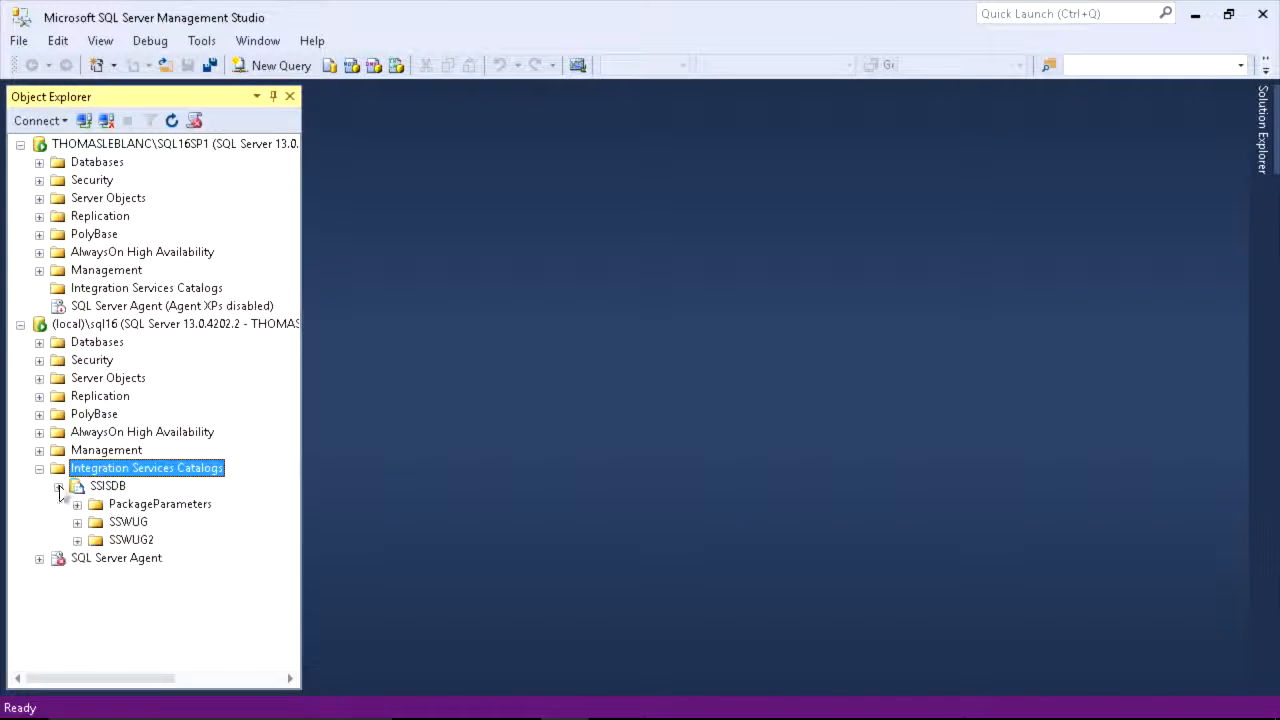
left_click(20, 144)
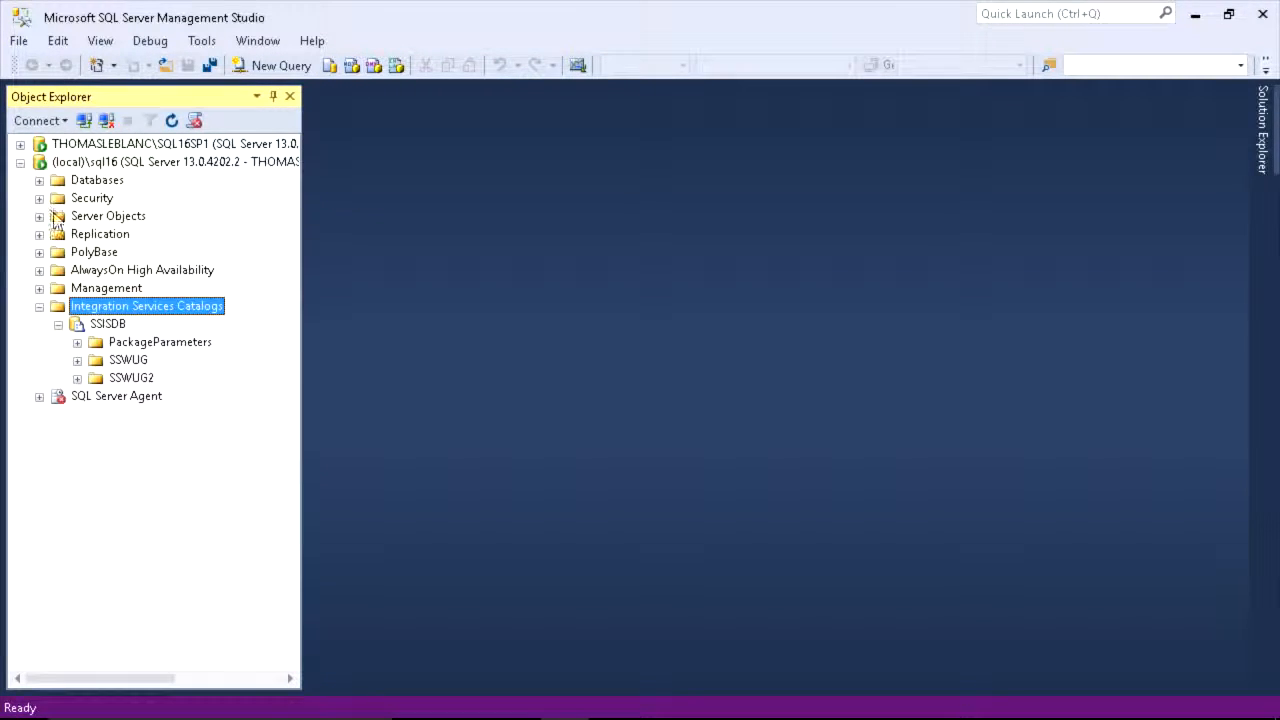
left_click(122, 326)
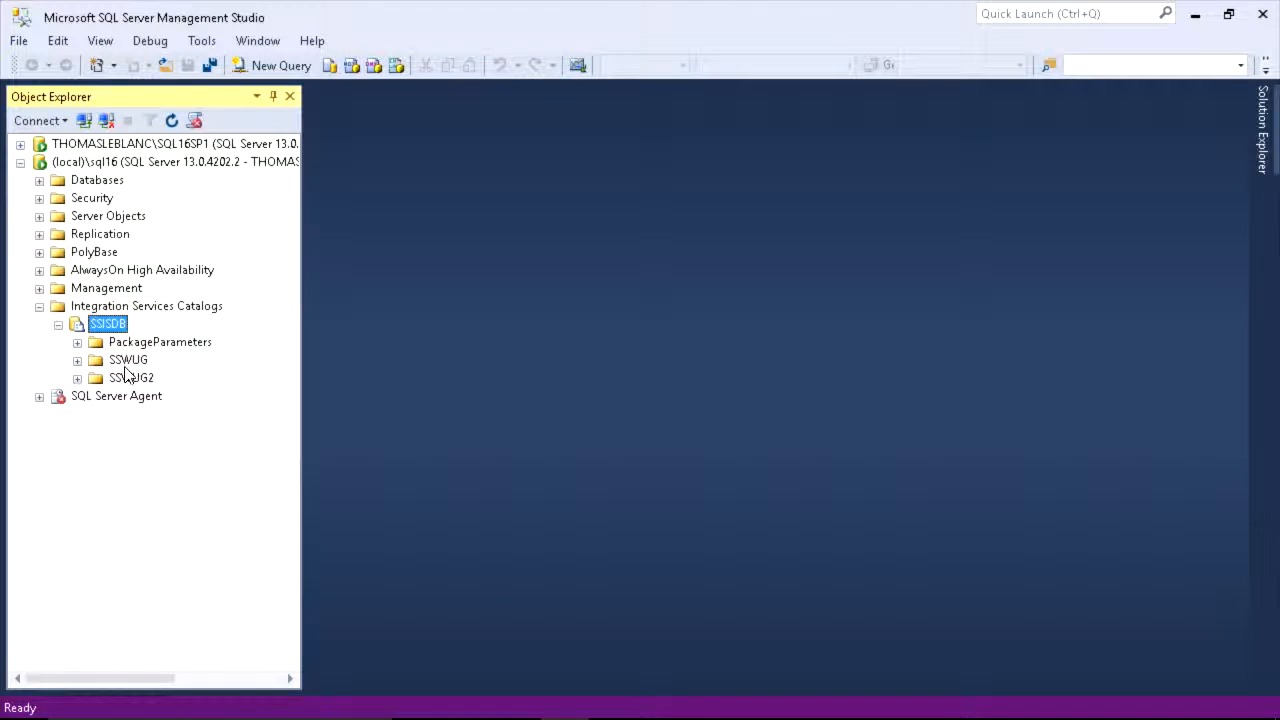
left_click(58, 325)
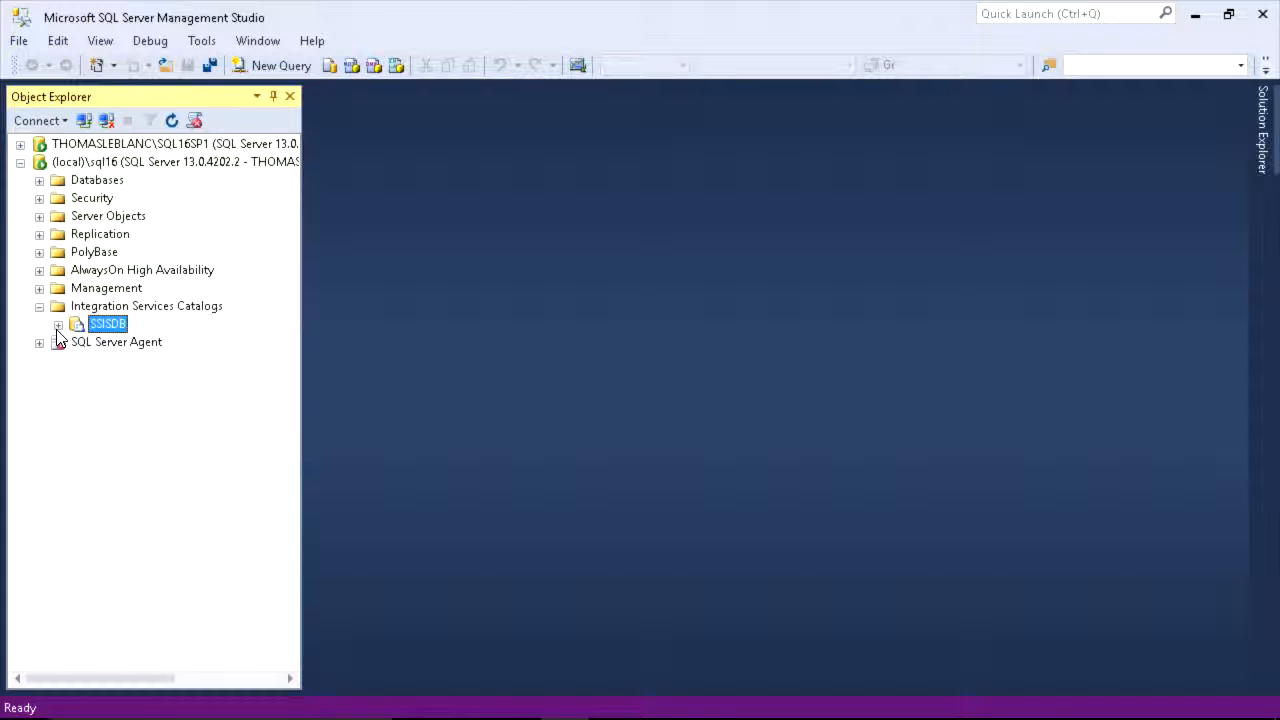
left_click(57, 327)
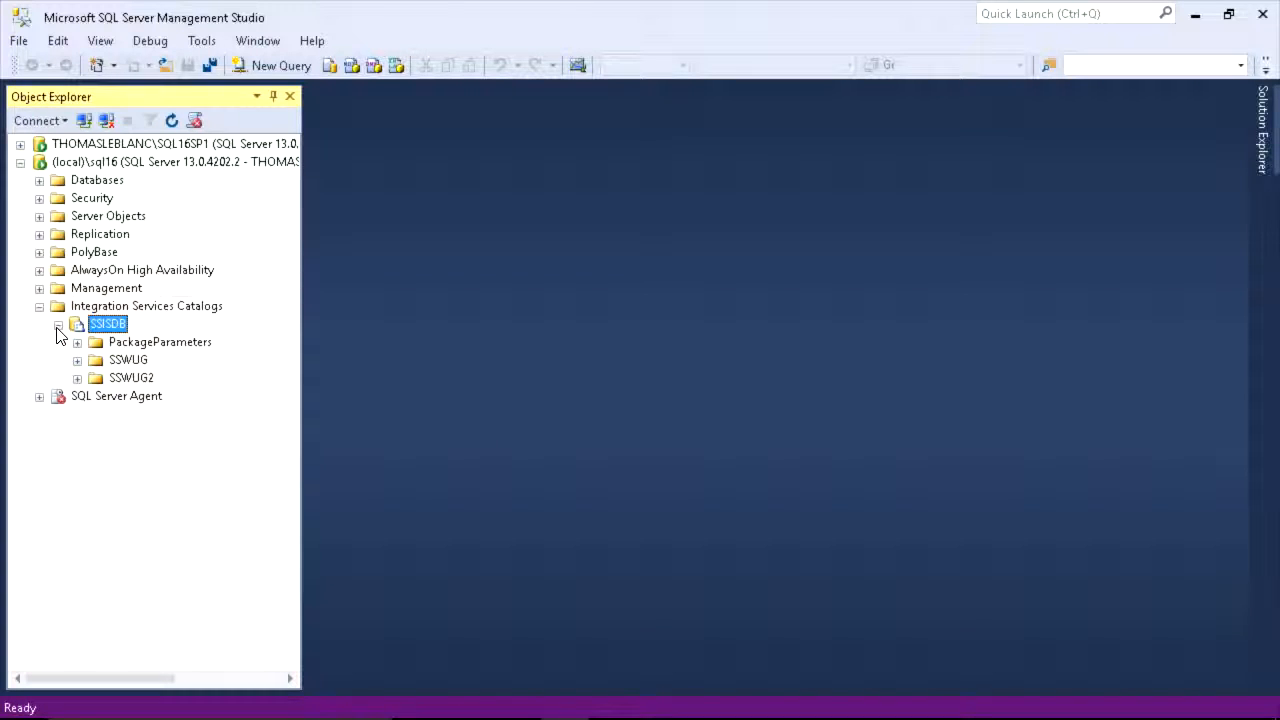
Open the SSISDB catalog's properties, enlarge the dialog, and examine the Encryption Algorithm Name
right_click(106, 330)
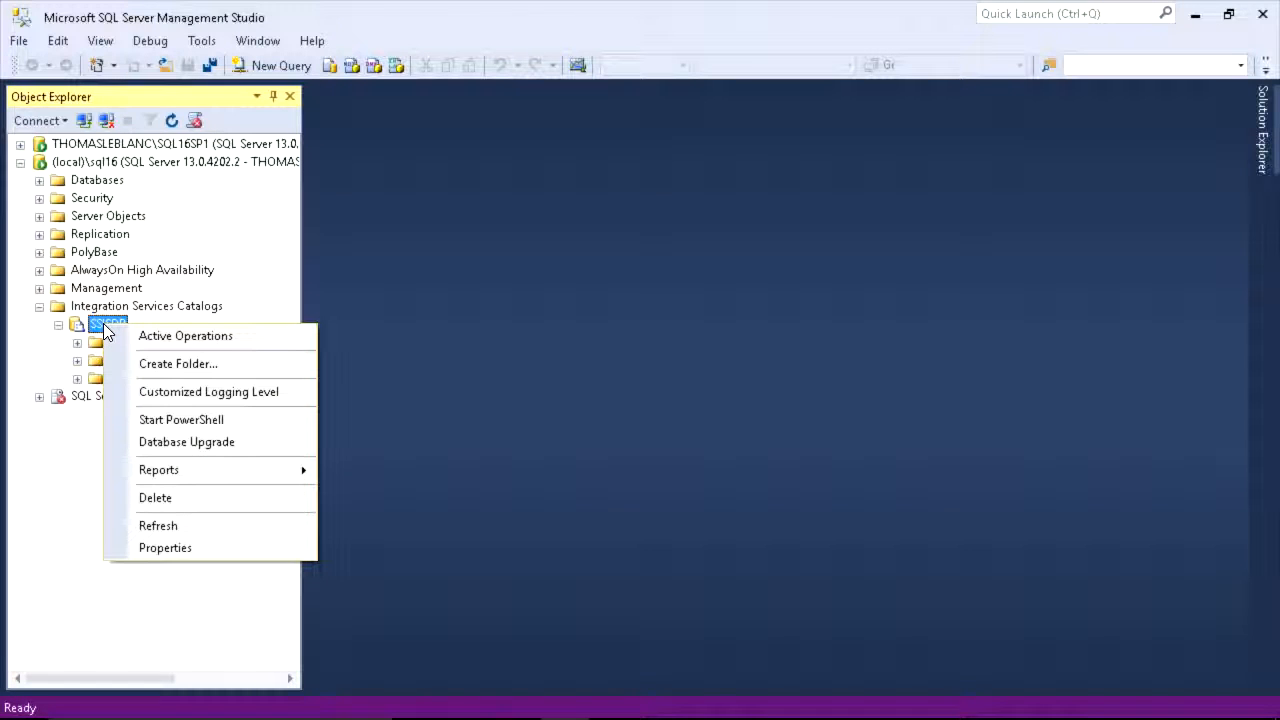
left_click(171, 552)
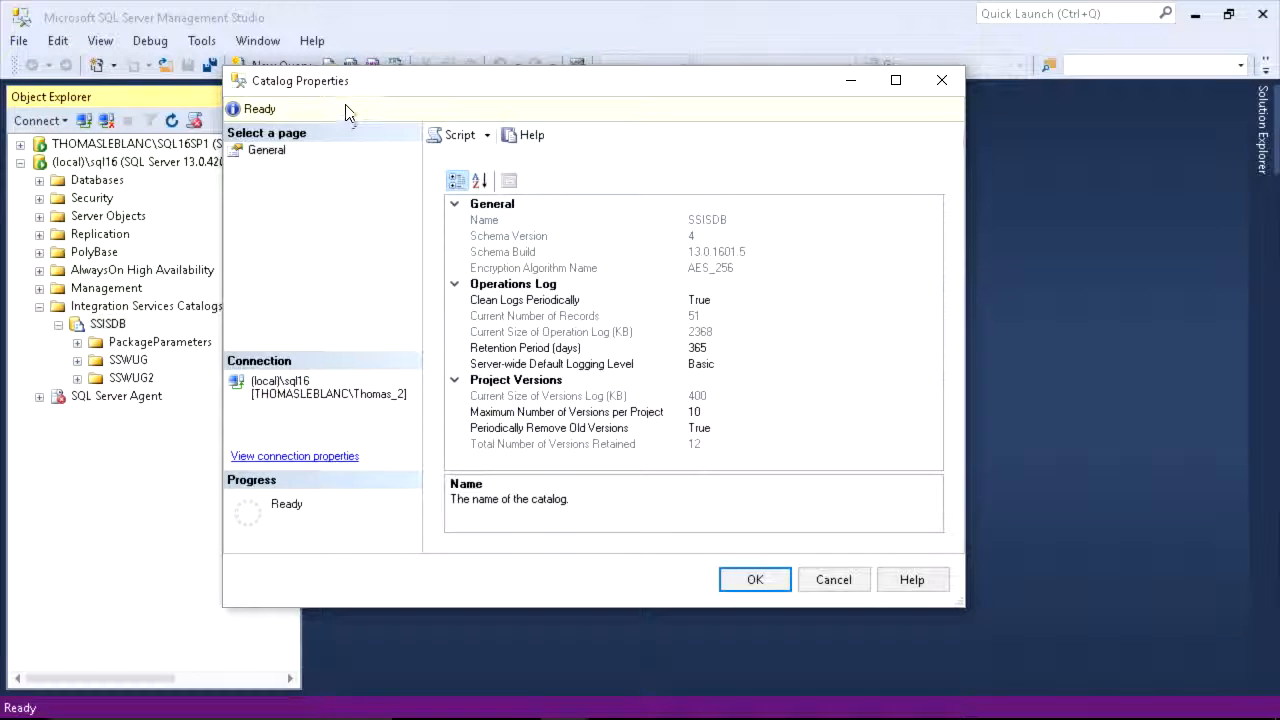
left_click_drag(357, 88, 301, 53)
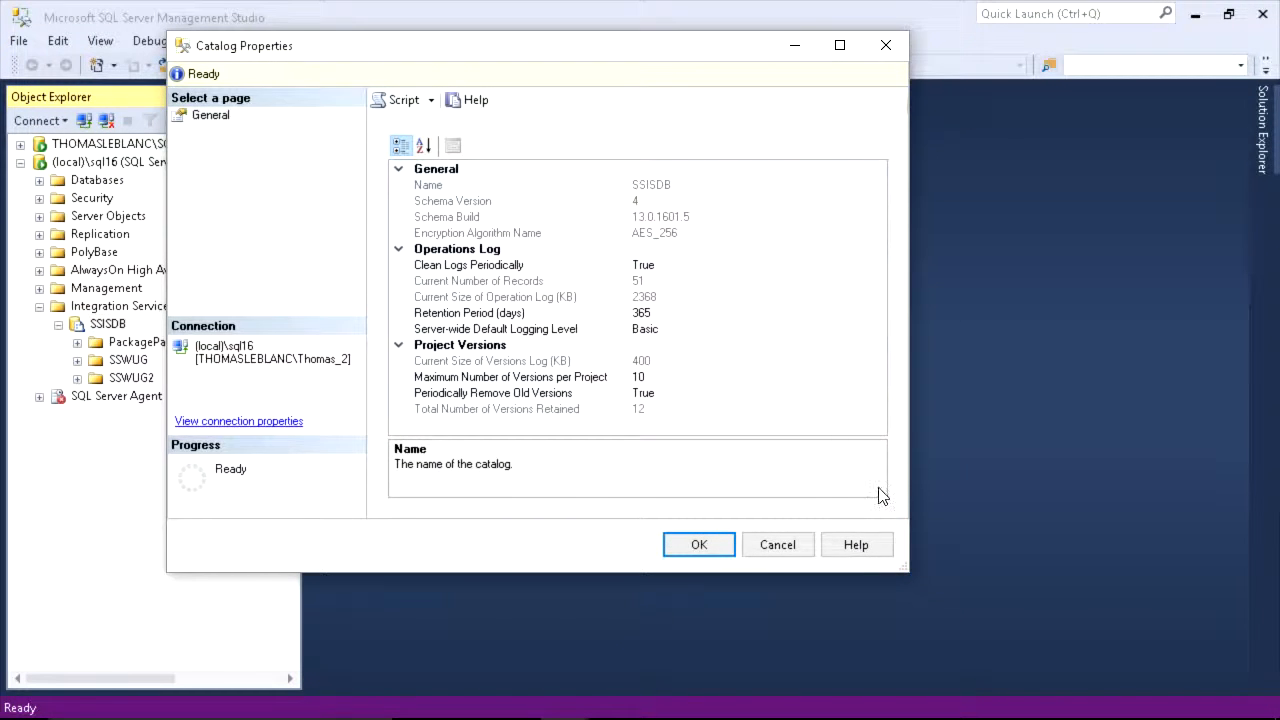
left_click_drag(908, 569, 1062, 600)
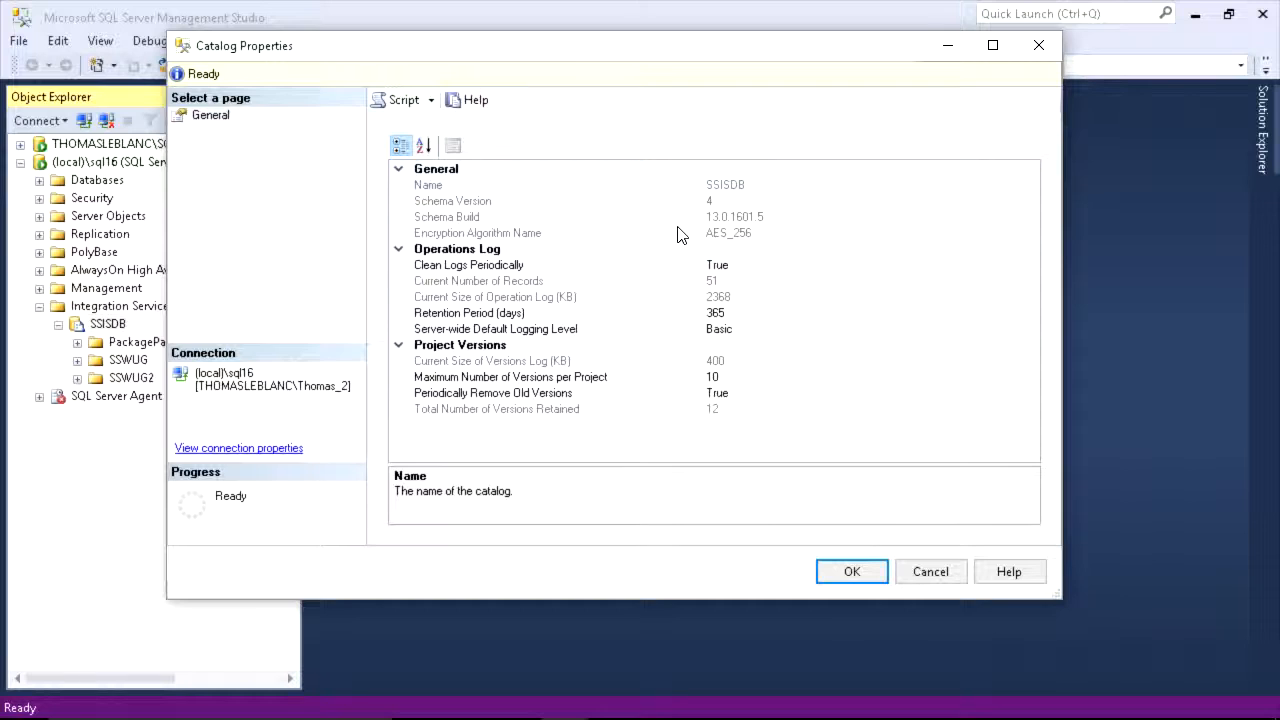
left_click(742, 233)
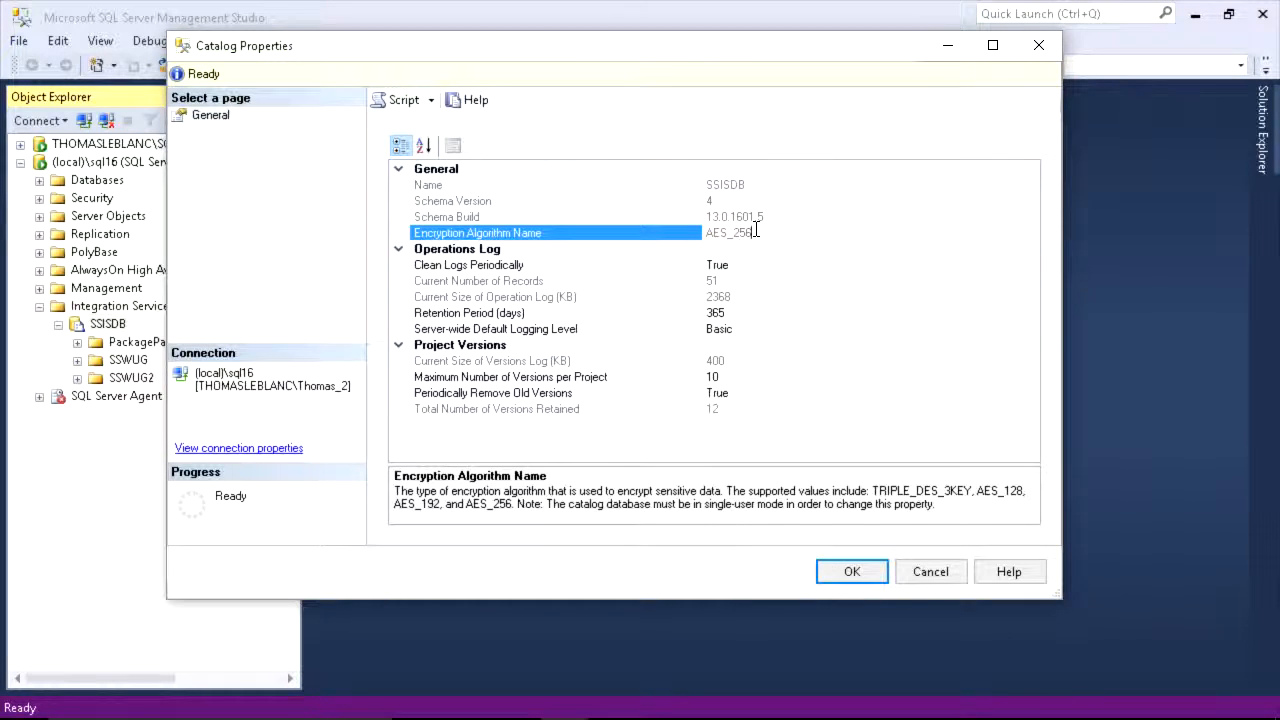
left_click_drag(756, 231, 708, 234)
Switch Clean Logs Periodically to False, then restore it to True
left_click(531, 268)
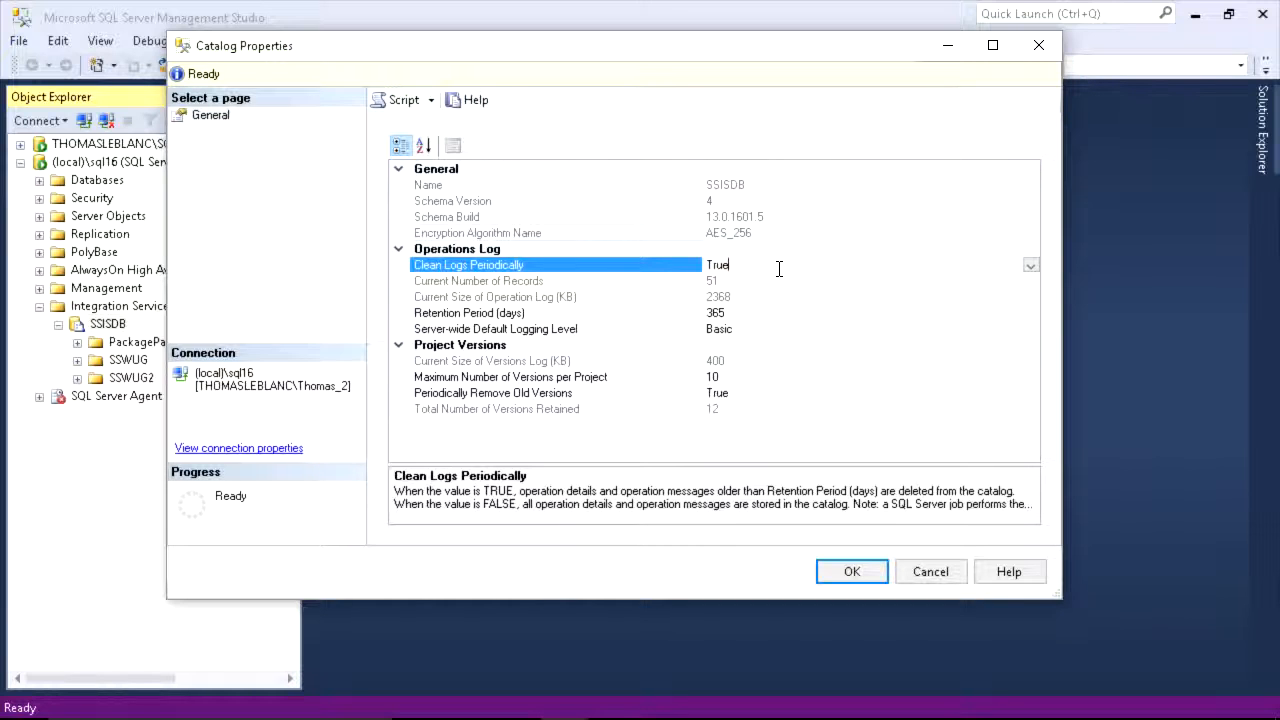
left_click(1030, 265)
left_click(718, 297)
left_click(1030, 266)
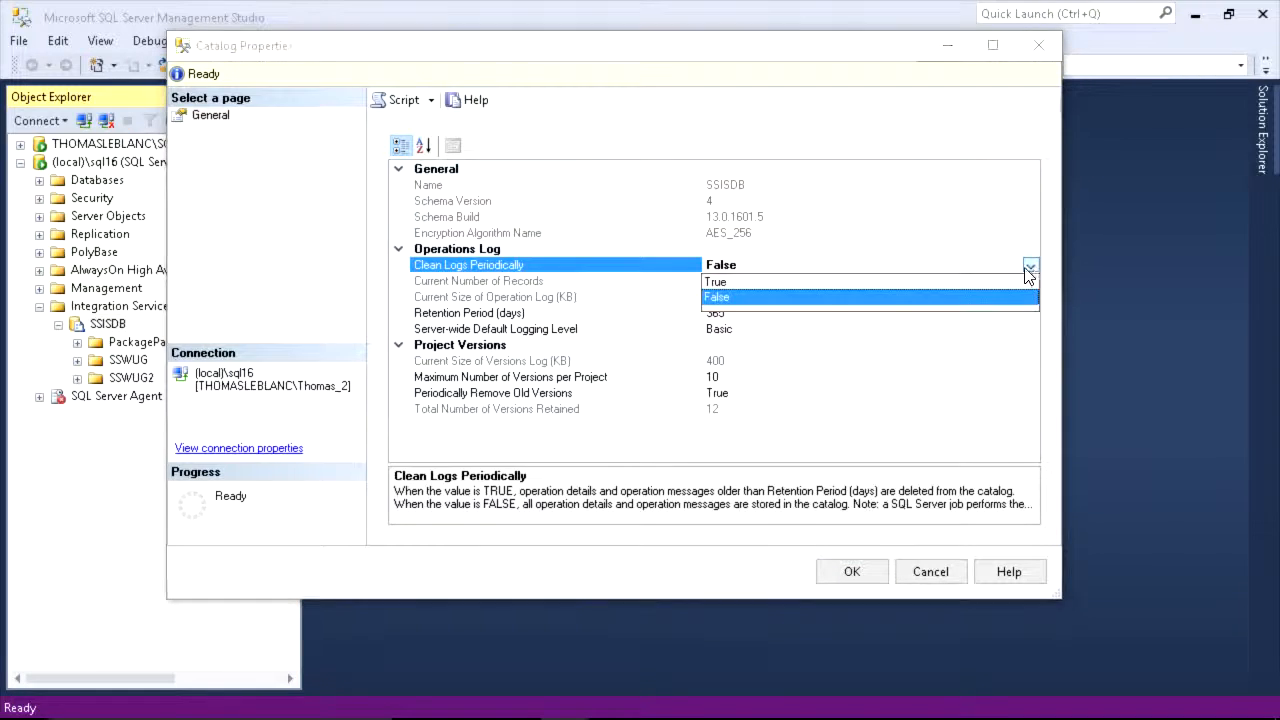
left_click(720, 282)
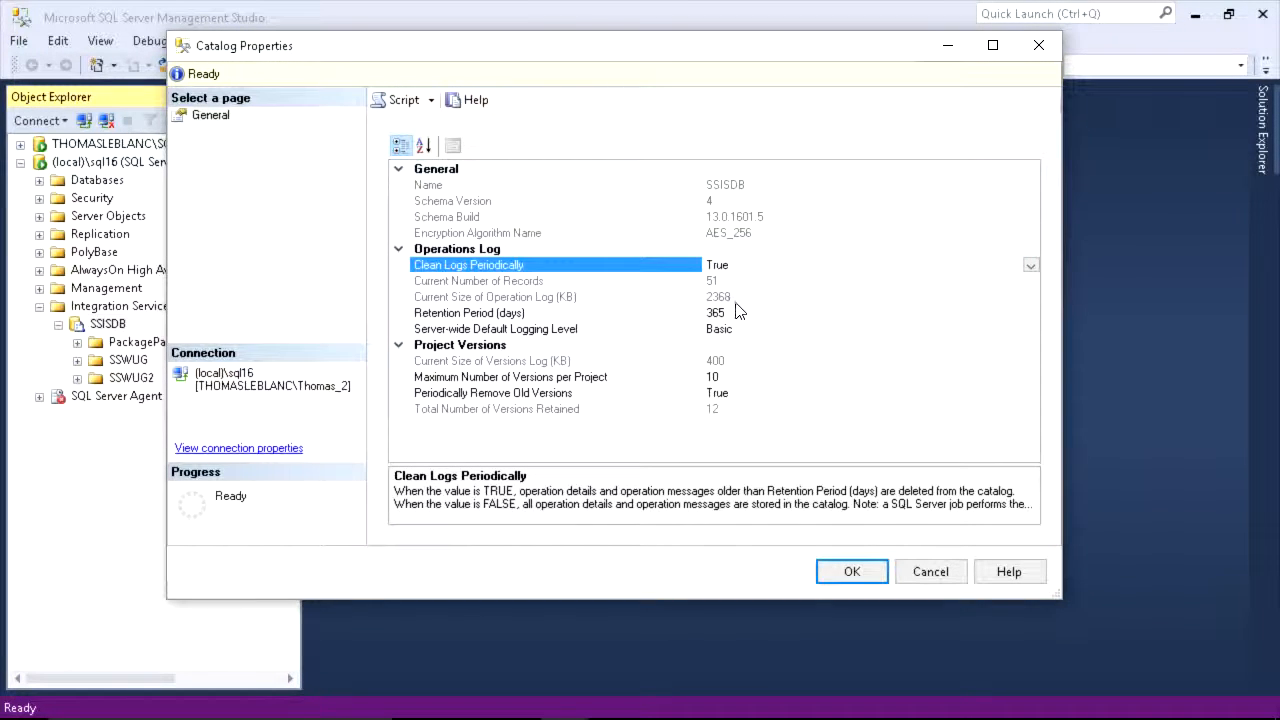
Examine the descriptions of Retention Period (days) and Clean Logs Periodically in the Operations Log settings
left_click(739, 314)
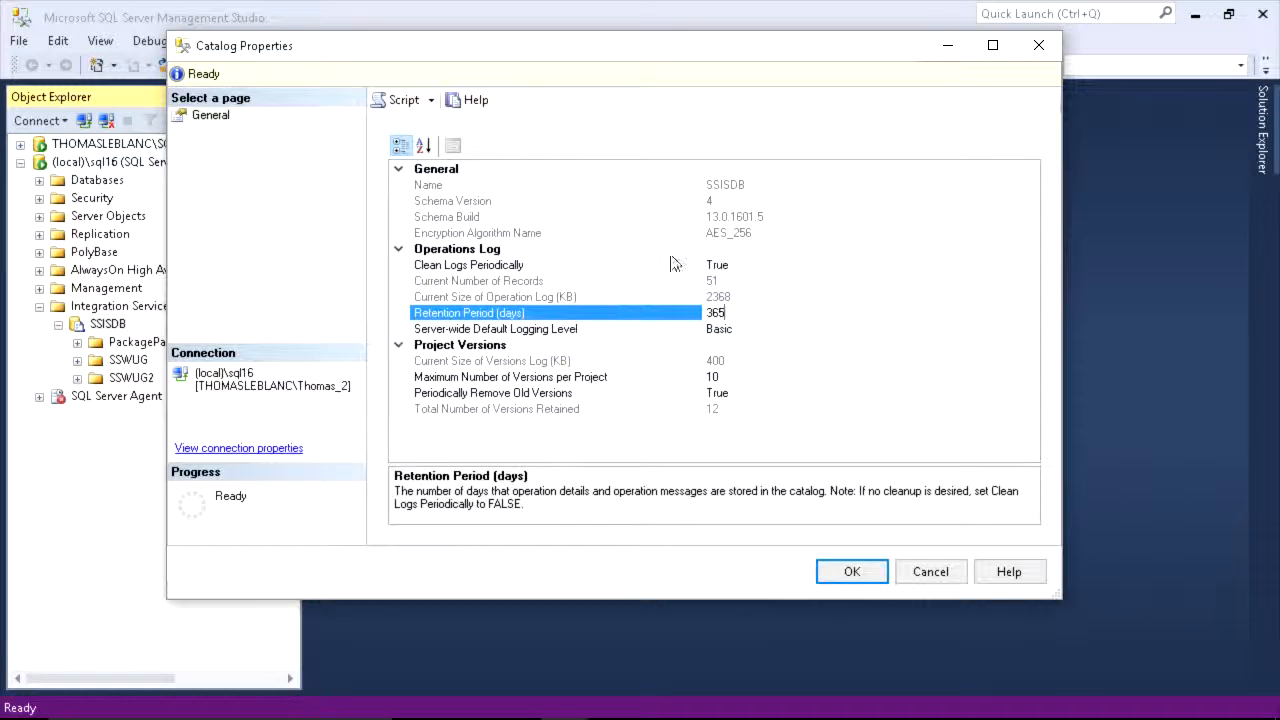
left_click(749, 265)
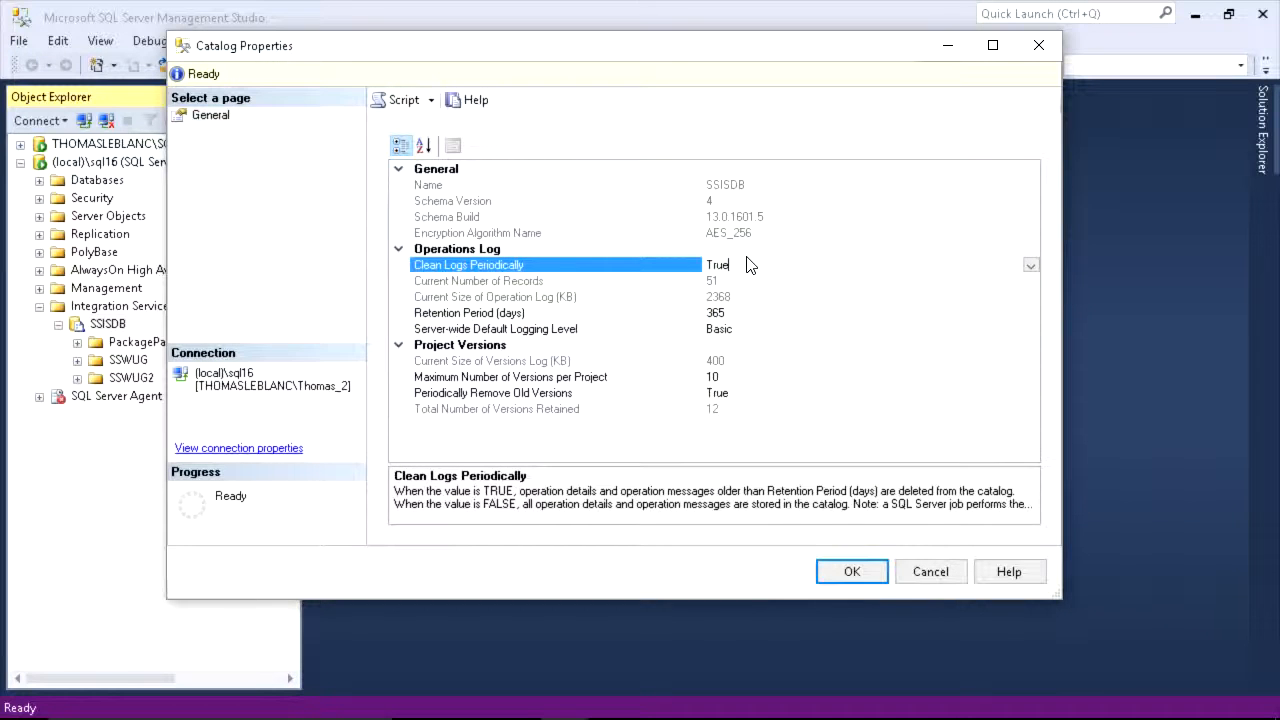
left_click(663, 313)
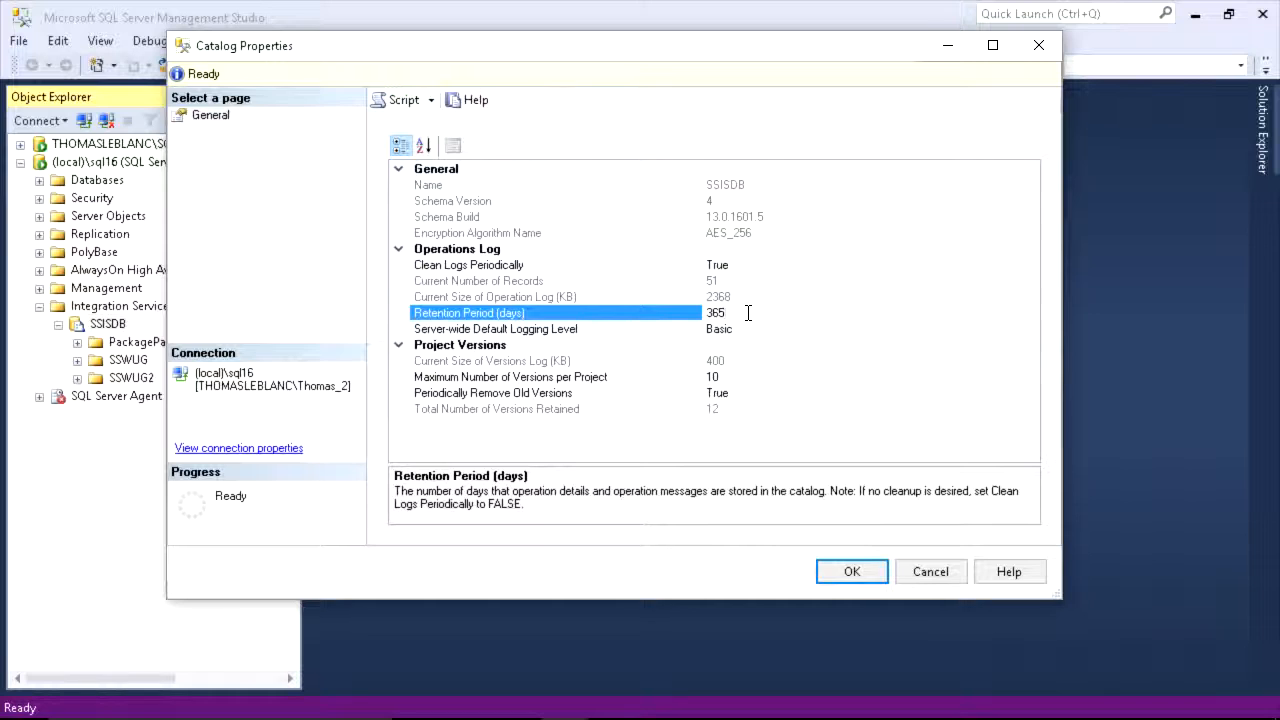
Try 700 and 30 days as the Retention Period for the catalog's operations log
key("BackSpace")
key("BackSpace")
key("BackSpace")
type("700")
double_click(712, 313)
type("30")
Review the Server-wide Default Logging Level choices for the catalog and keep Basic selected
left_click(660, 340)
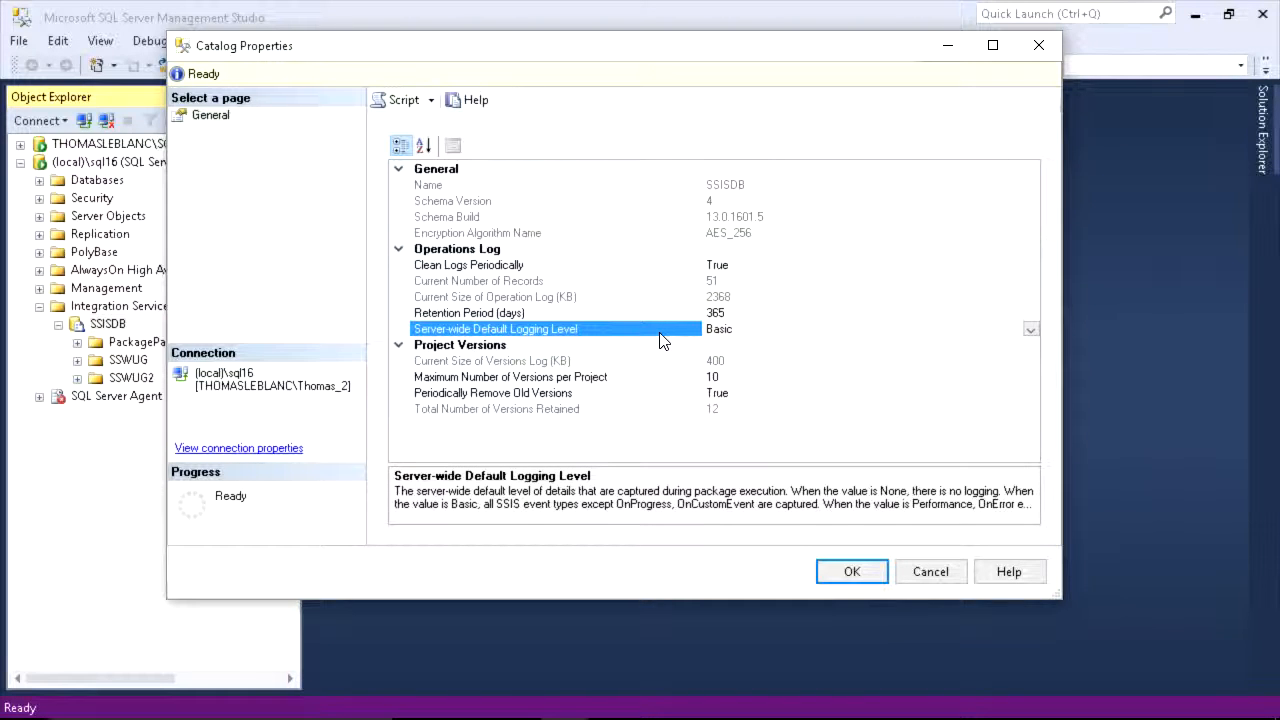
left_click(1031, 330)
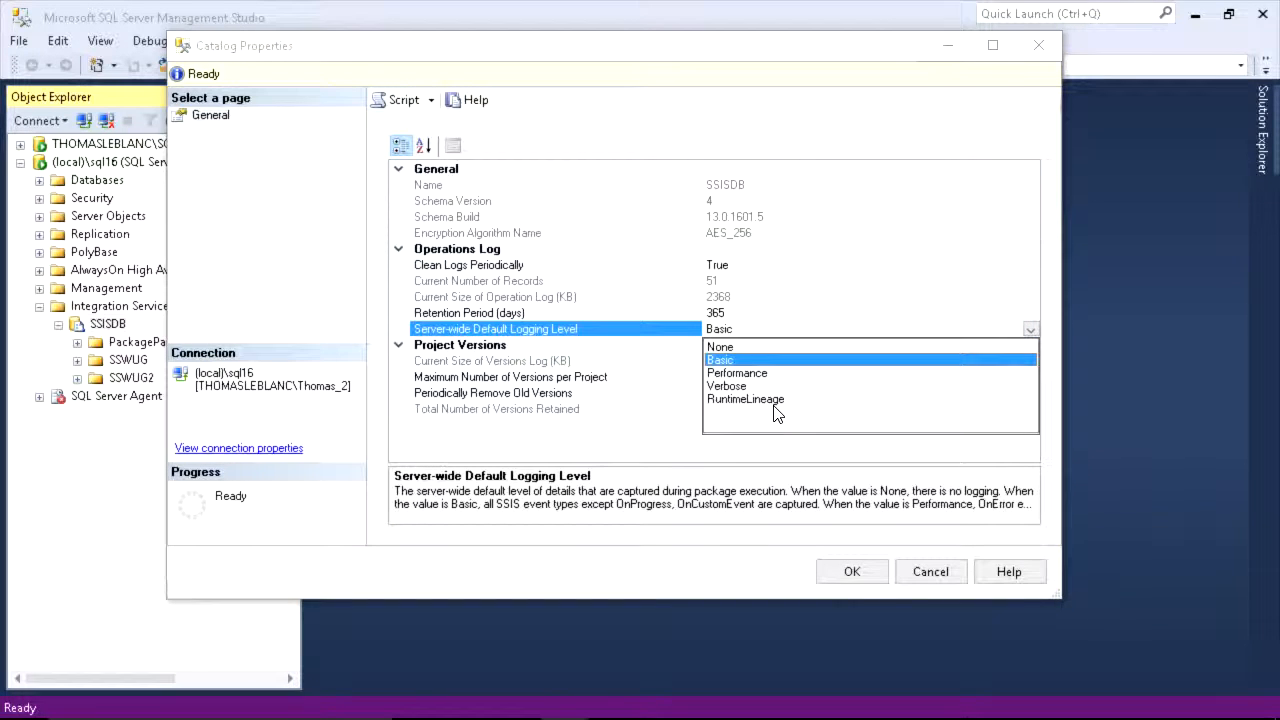
left_click(740, 361)
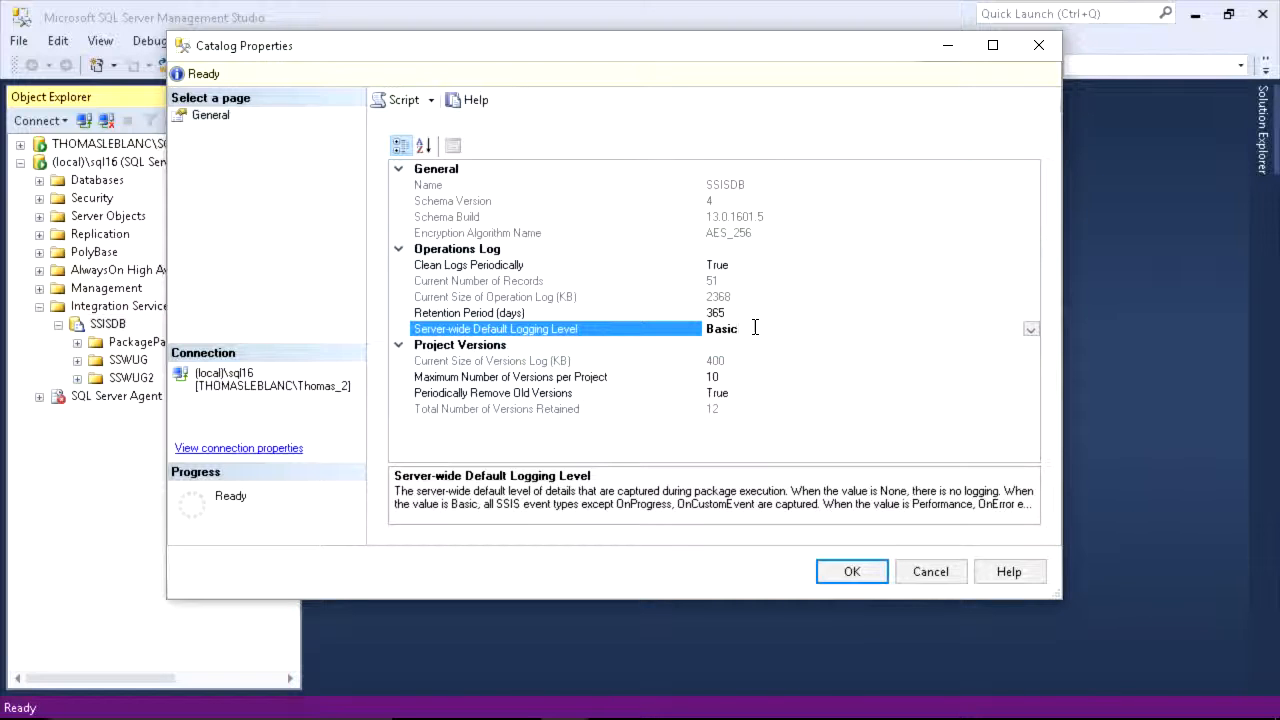
Examine Maximum Number of Versions per Project and Periodically Remove Old Versions, and close the catalog properties without saving
left_click(537, 383)
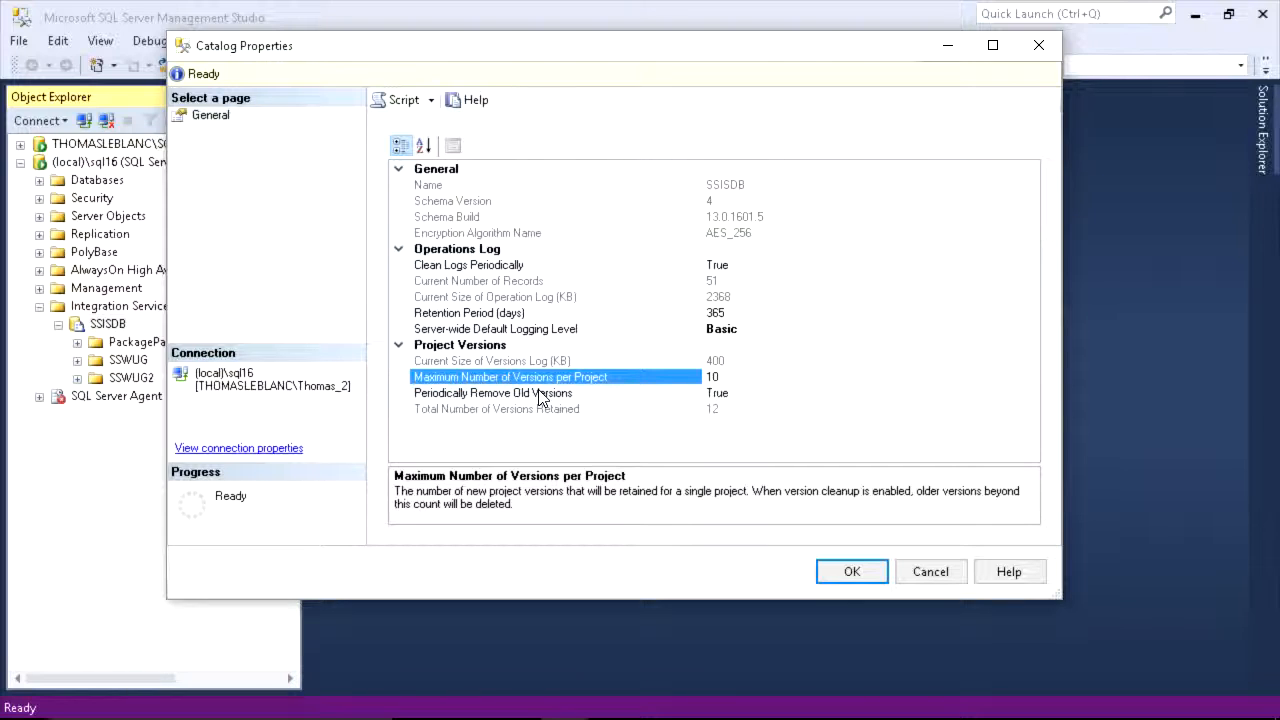
left_click(741, 376)
left_click(612, 396)
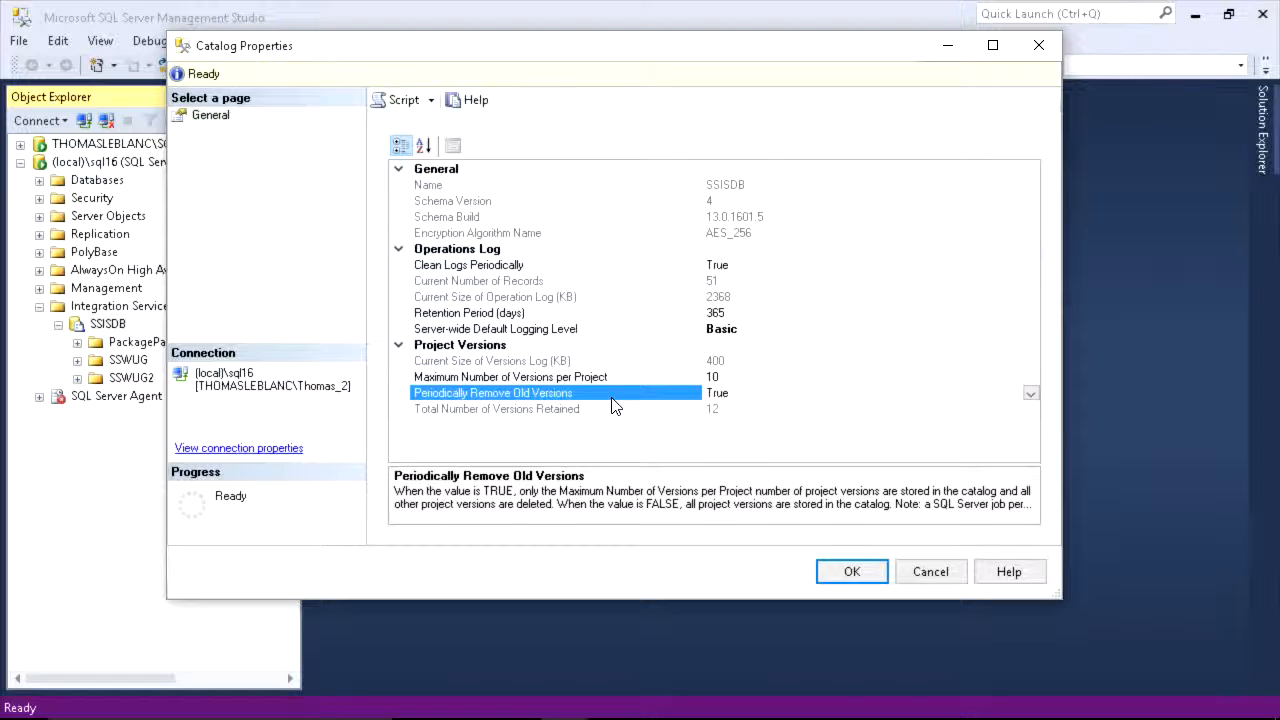
left_click(935, 576)
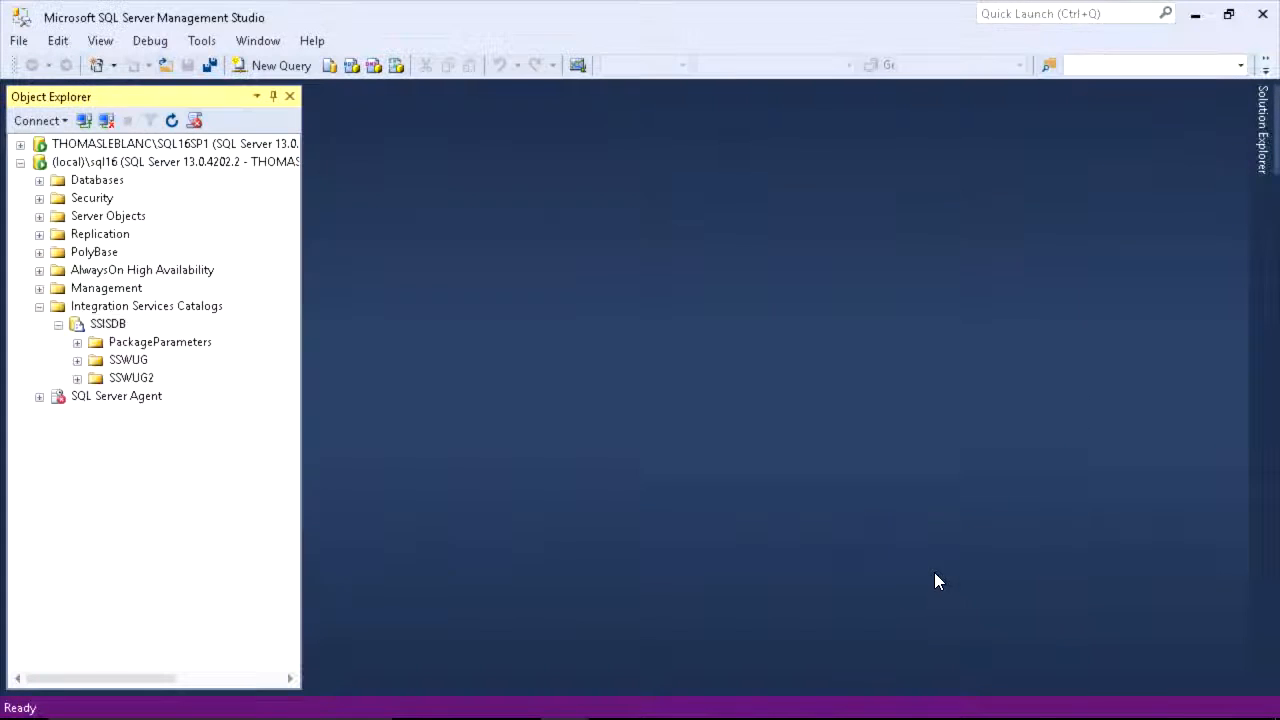
Expand the SSISDB database under Databases, examine its internal tables, and collapse the table list
left_click(40, 181)
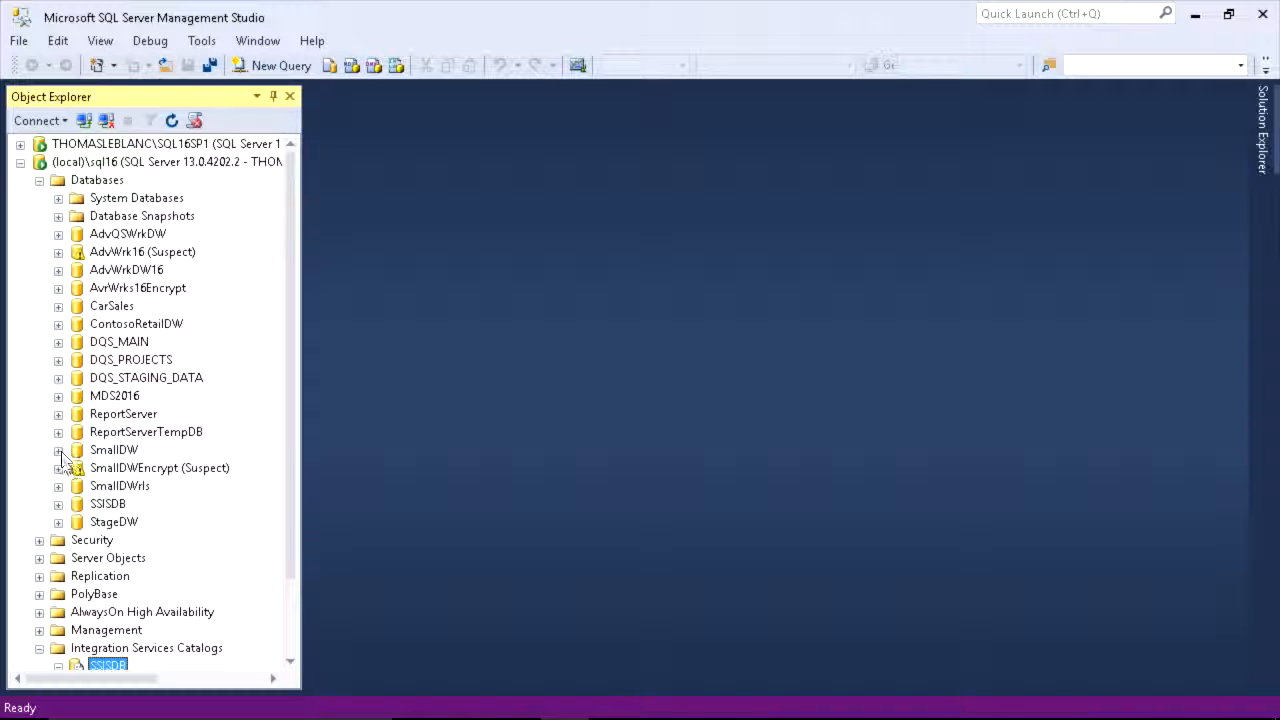
left_click(58, 504)
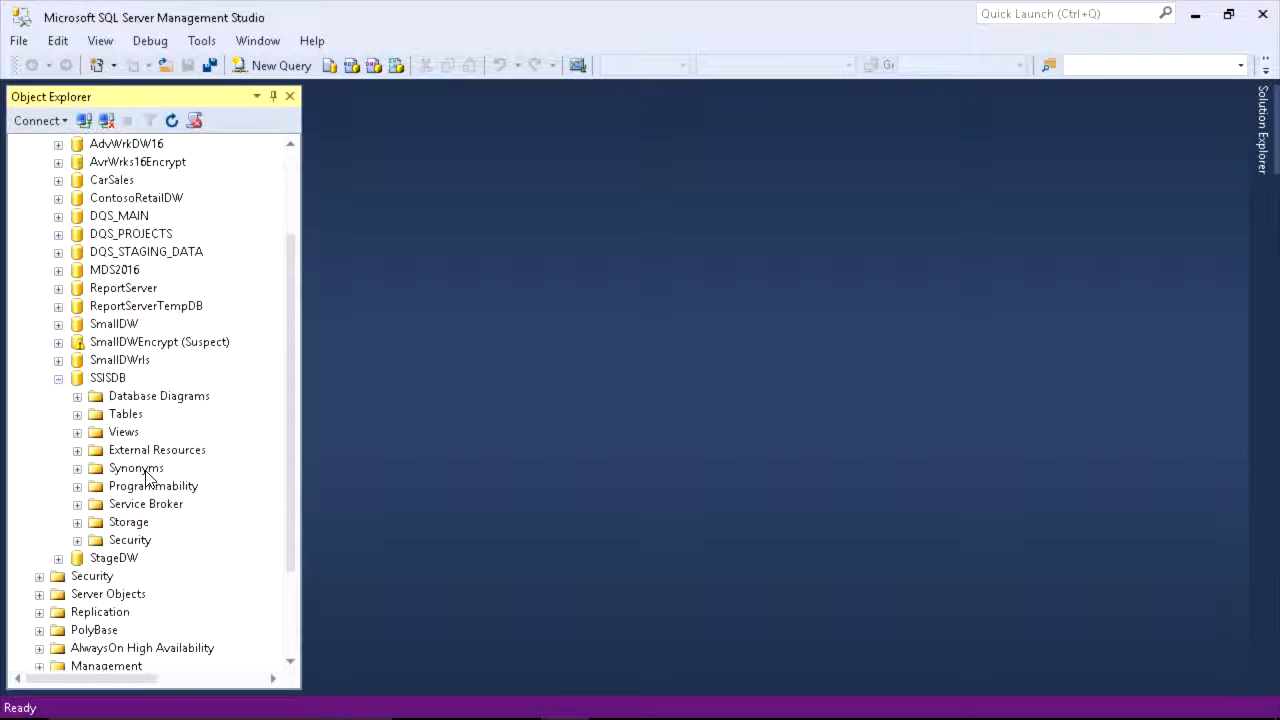
scroll(147, 475, "down", 3)
left_click(77, 288)
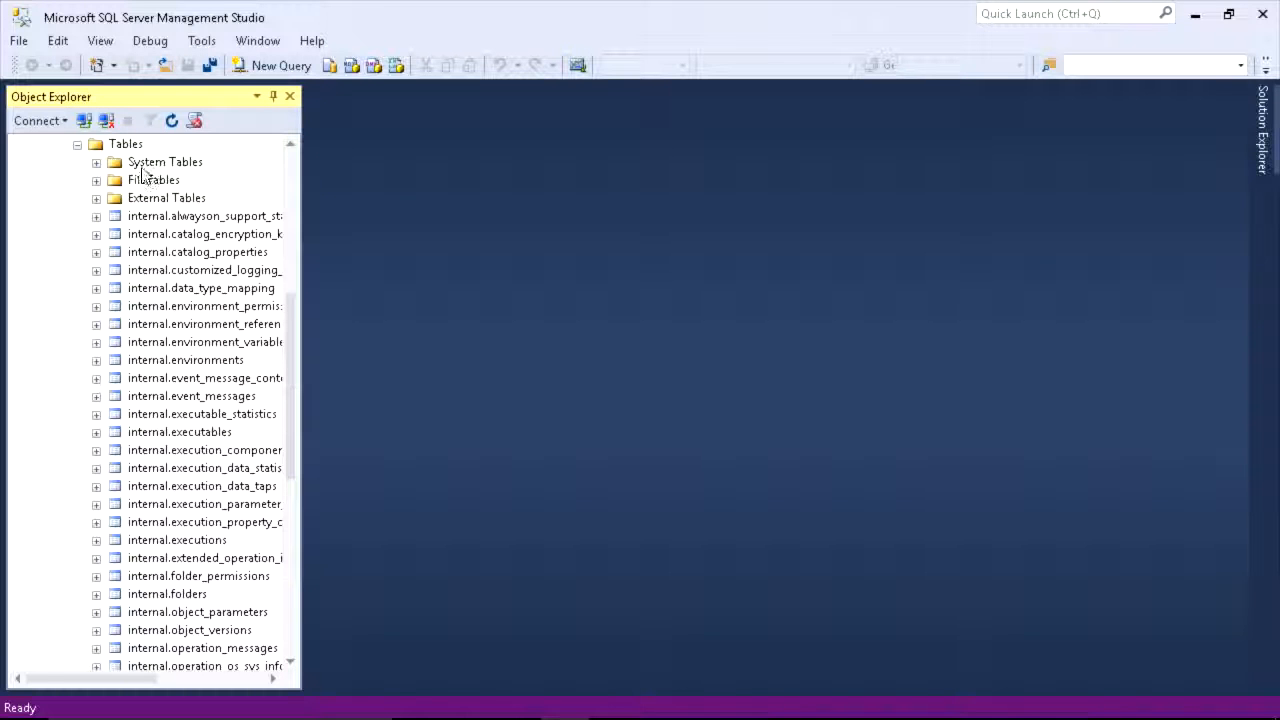
left_click(143, 164)
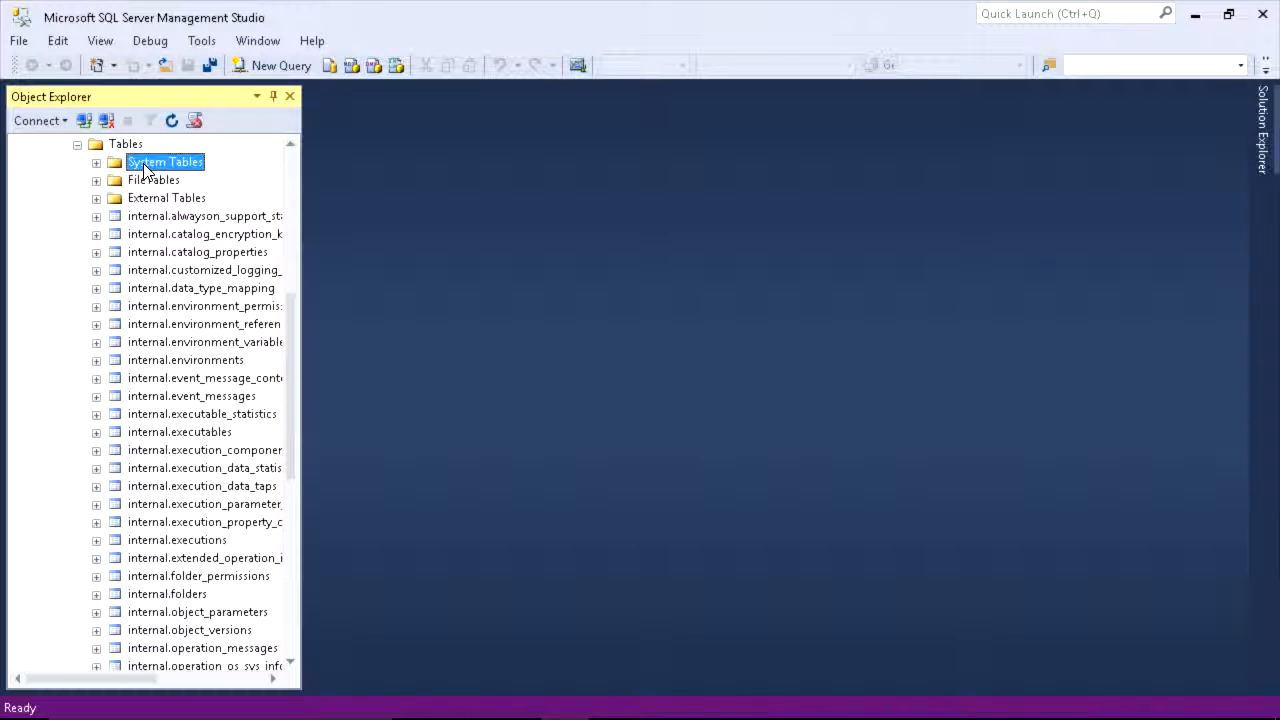
left_click(188, 270)
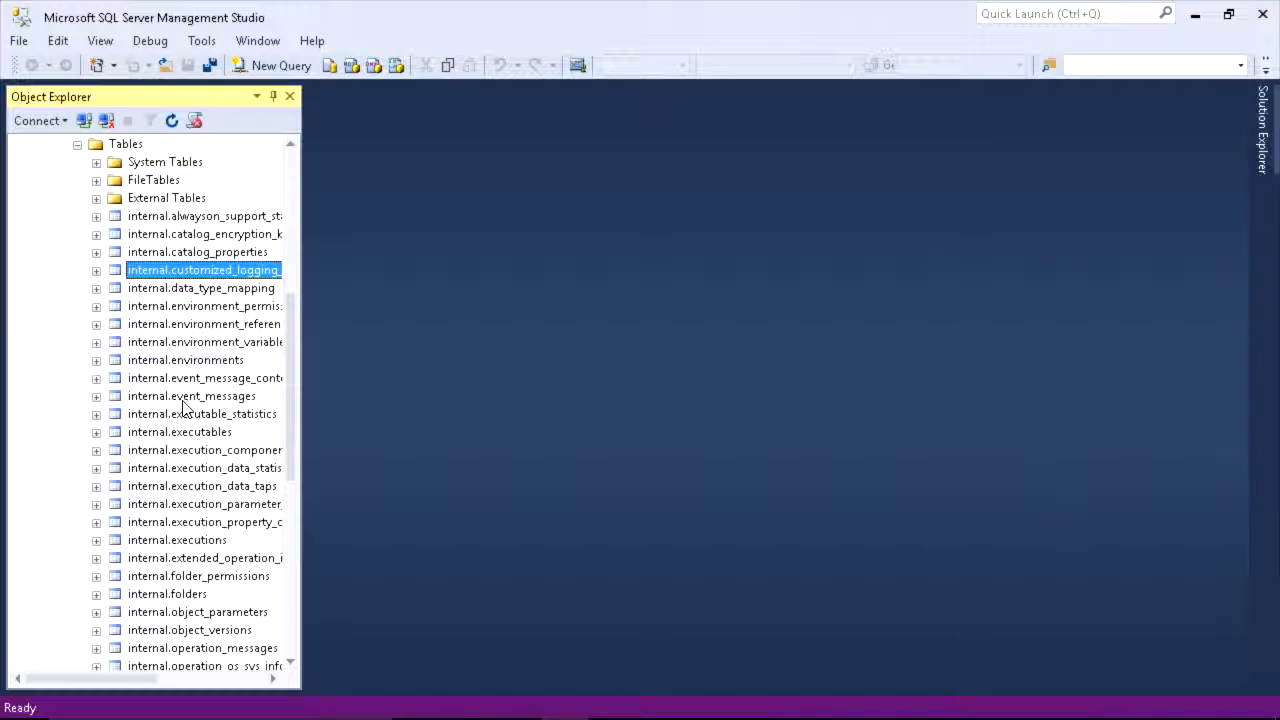
left_click(77, 144)
Query the top 1000 rows of SSISDB's catalog.executions view and collapse the Views folder
left_click(77, 306)
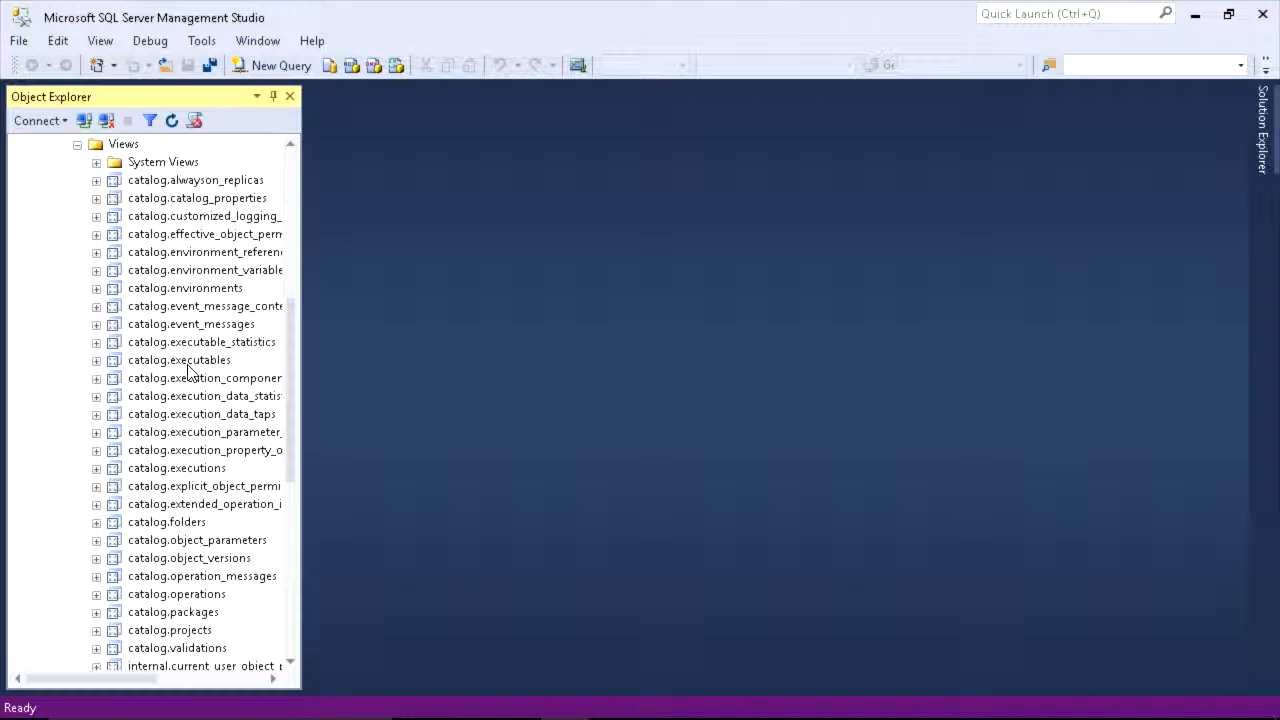
left_click(180, 470)
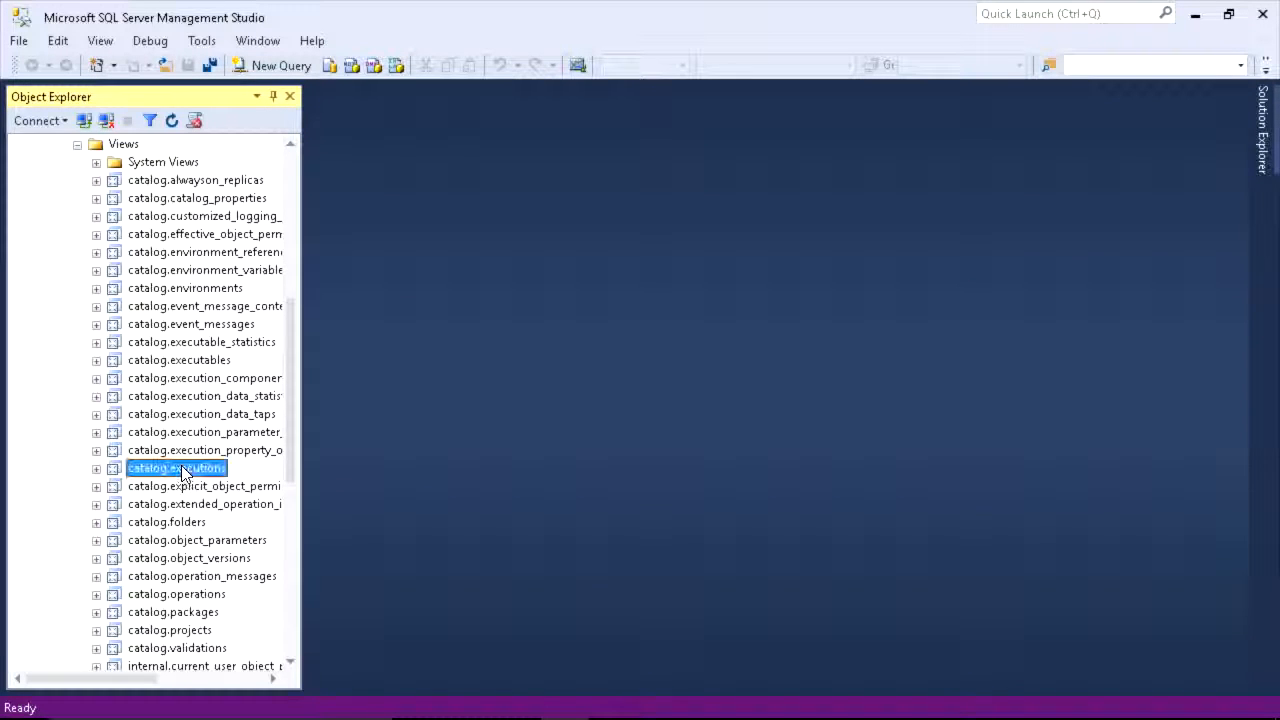
right_click(180, 468)
left_click(258, 391)
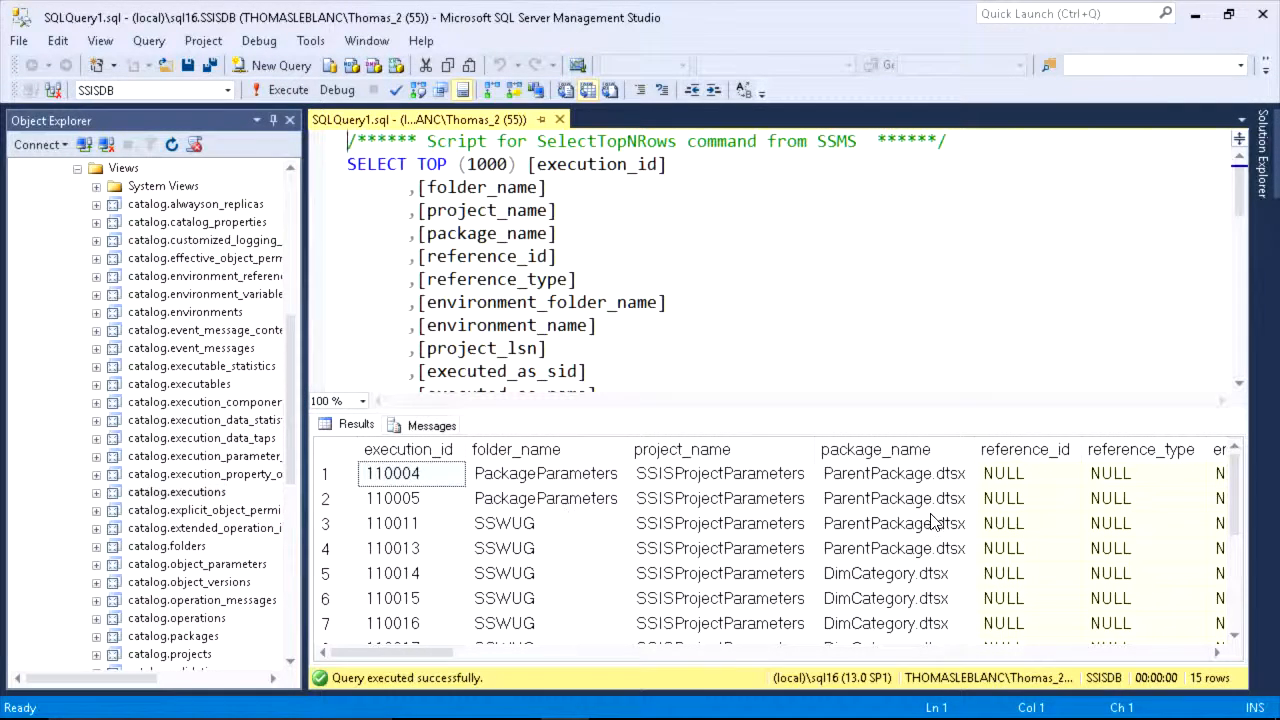
left_click(290, 373)
scroll(238, 355, "up", 3)
left_click(123, 312)
left_click(77, 312)
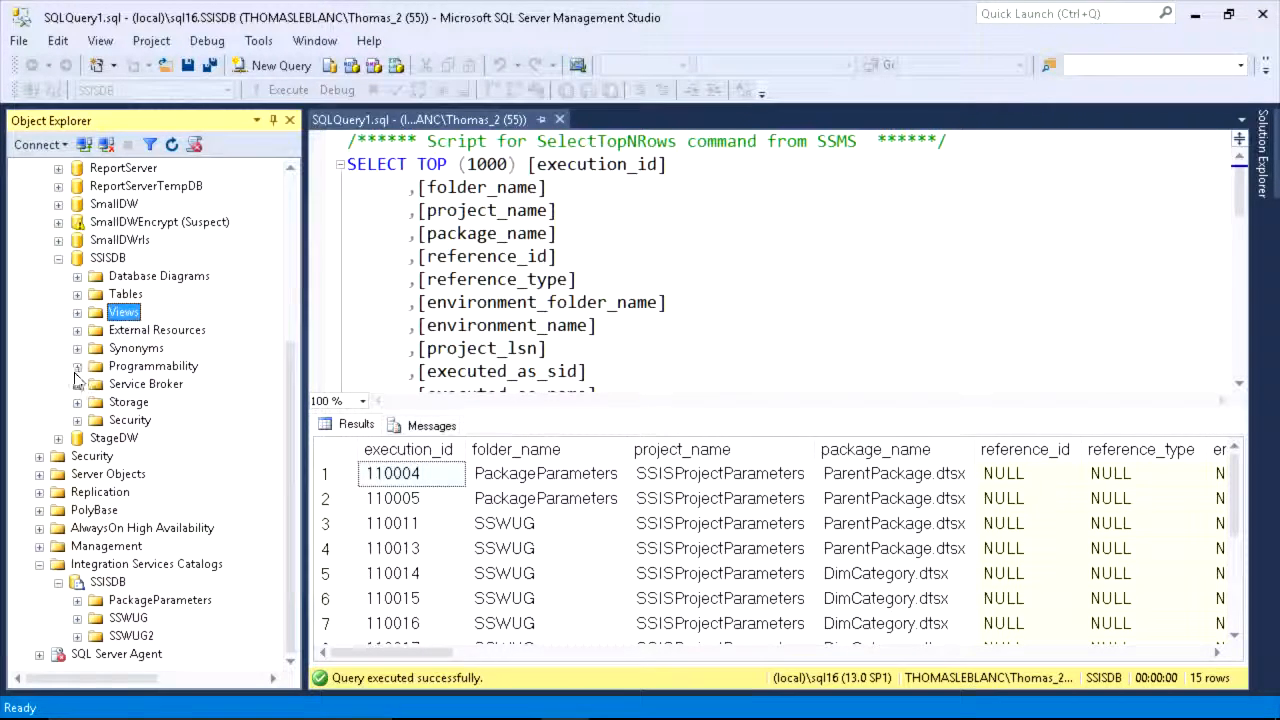
Examine SSISDB's stored procedures under Programmability and collapse the folder again
left_click(77, 366)
left_click(93, 384)
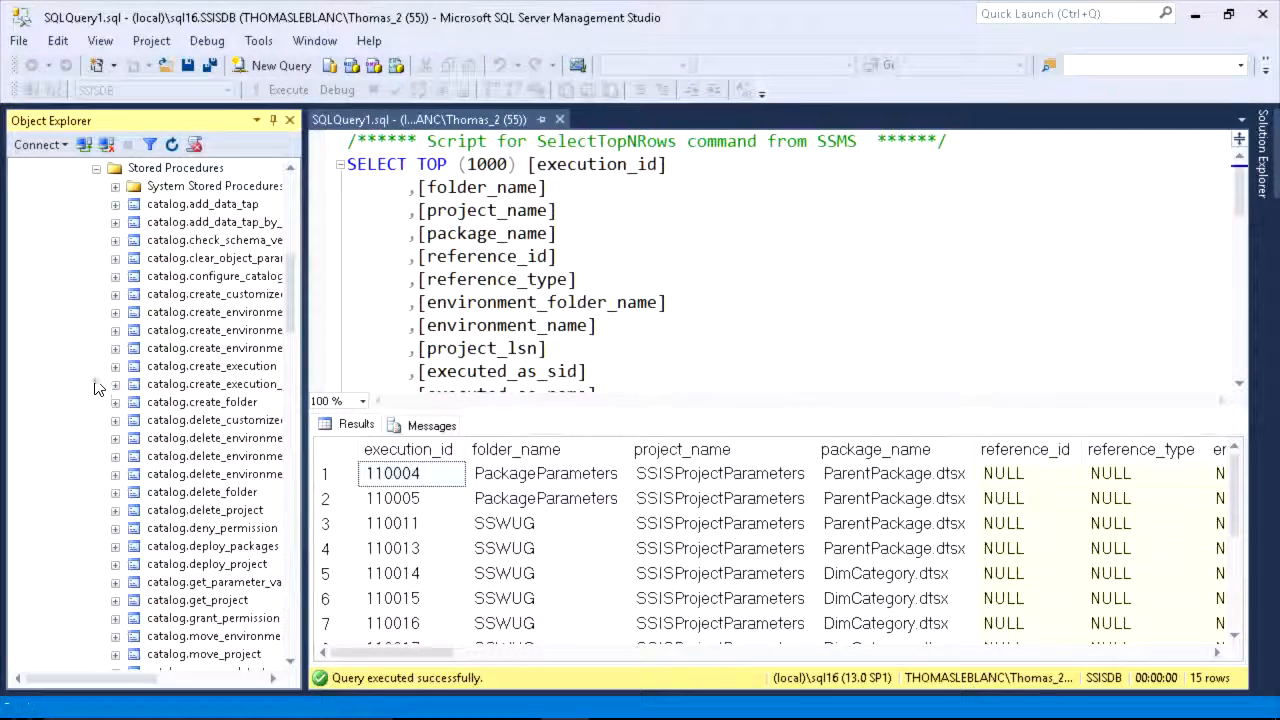
left_click(96, 168)
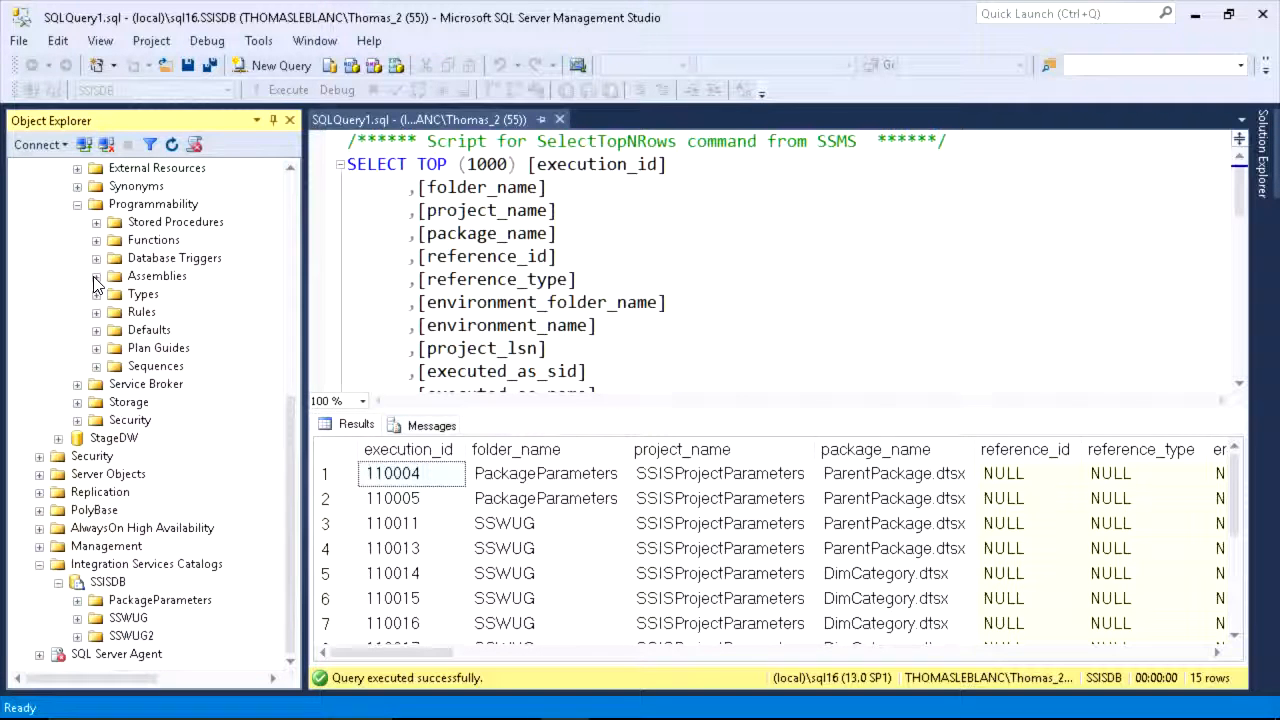
left_click(77, 204)
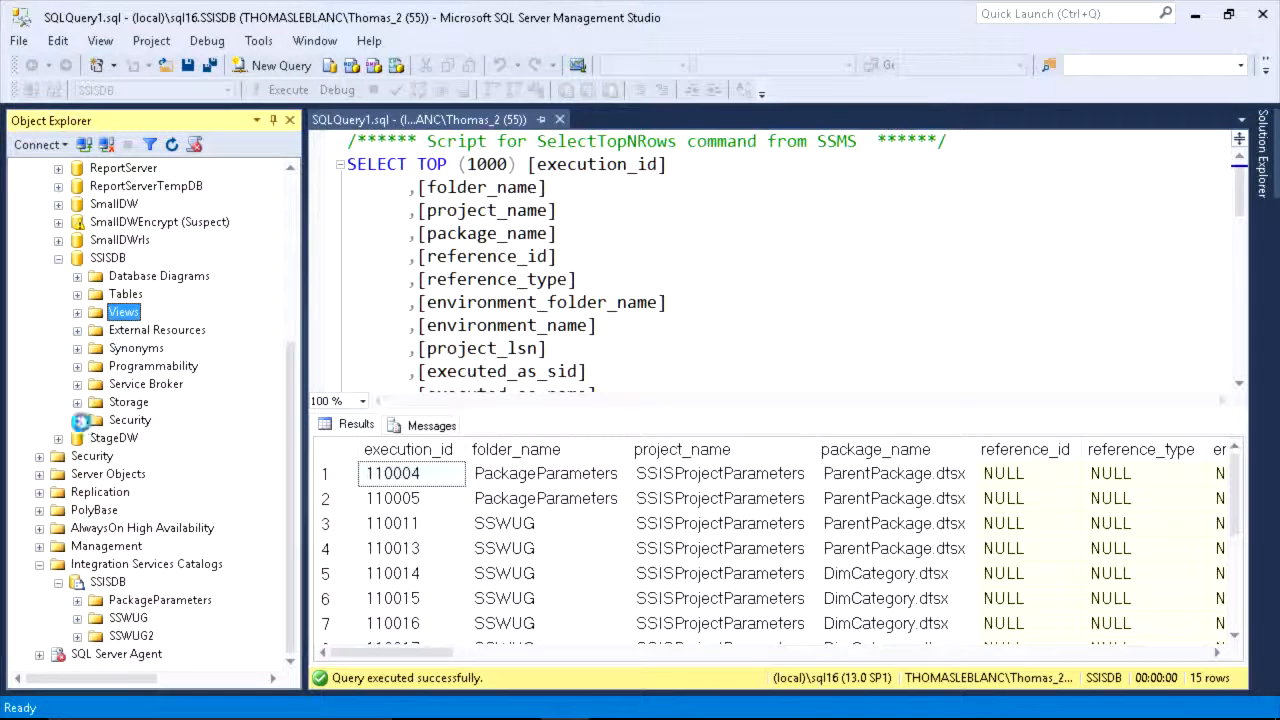
Expand the SSISDB database roles and examine ssis_admin, ssis_failover_monitoring_agent and ssis_logreader
left_click(77, 420)
left_click(96, 456)
scroll(100, 458, "down", 2)
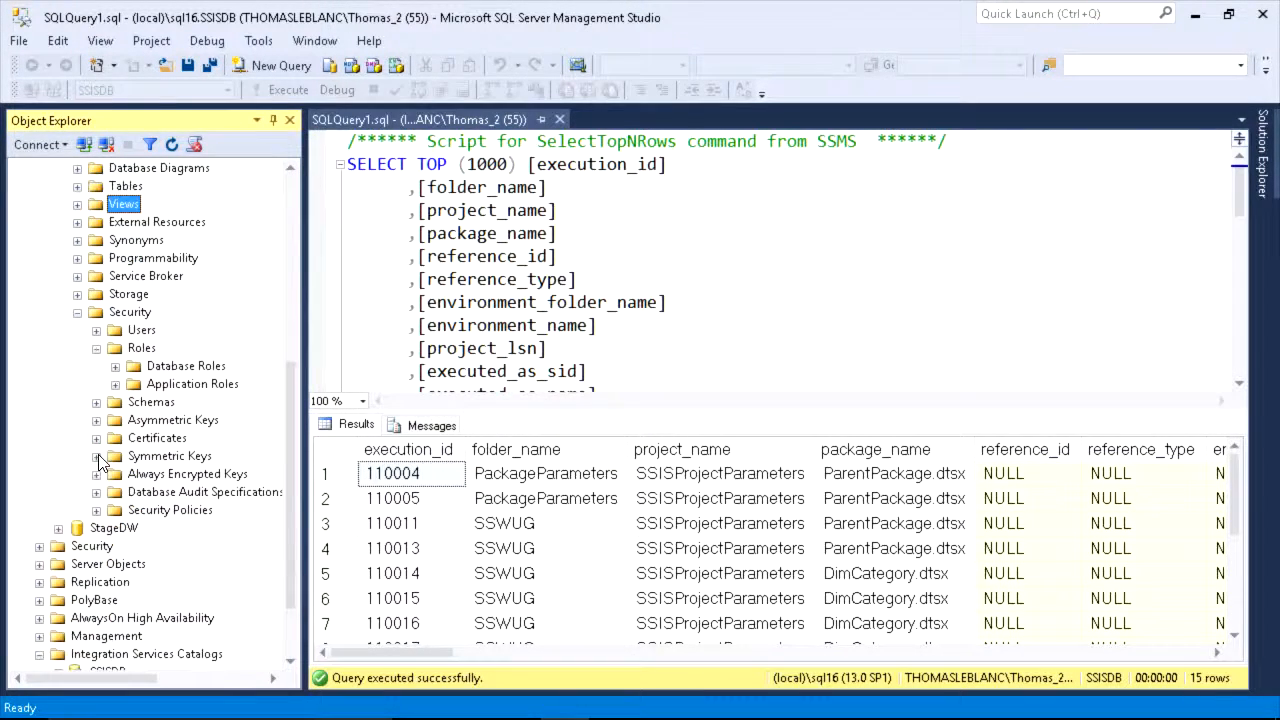
left_click(115, 366)
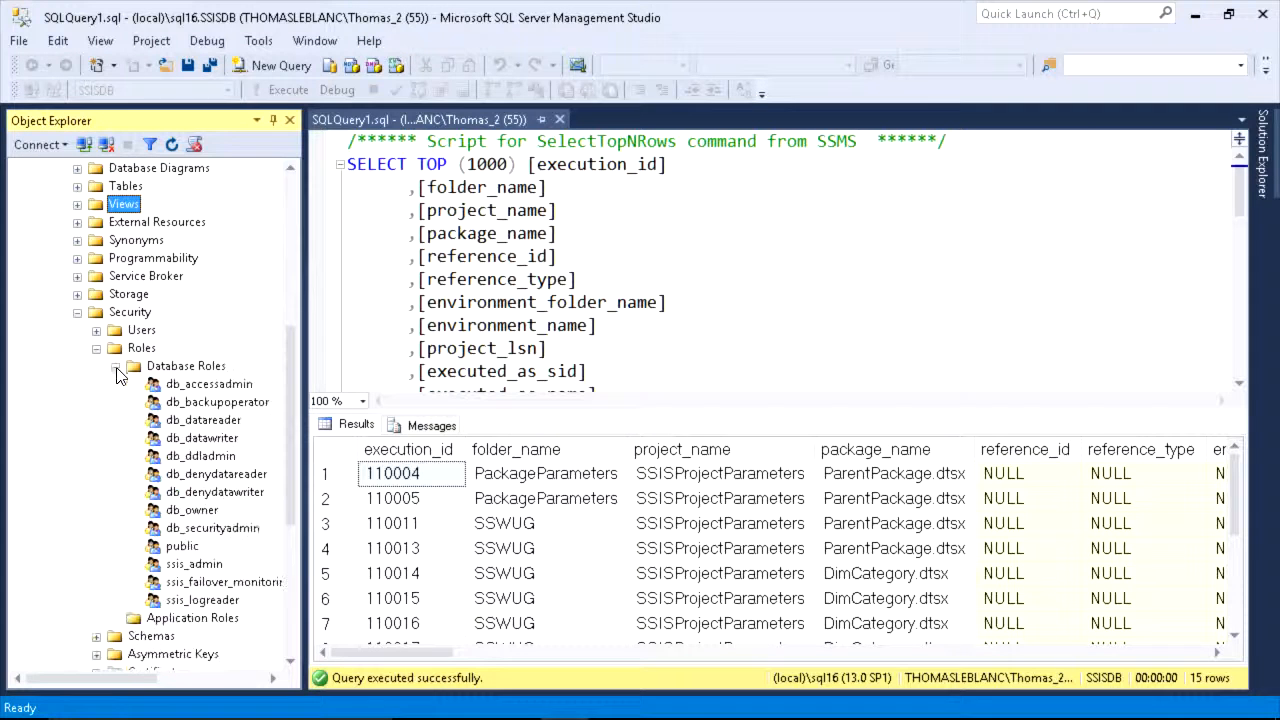
left_click_drag(160, 677, 184, 677)
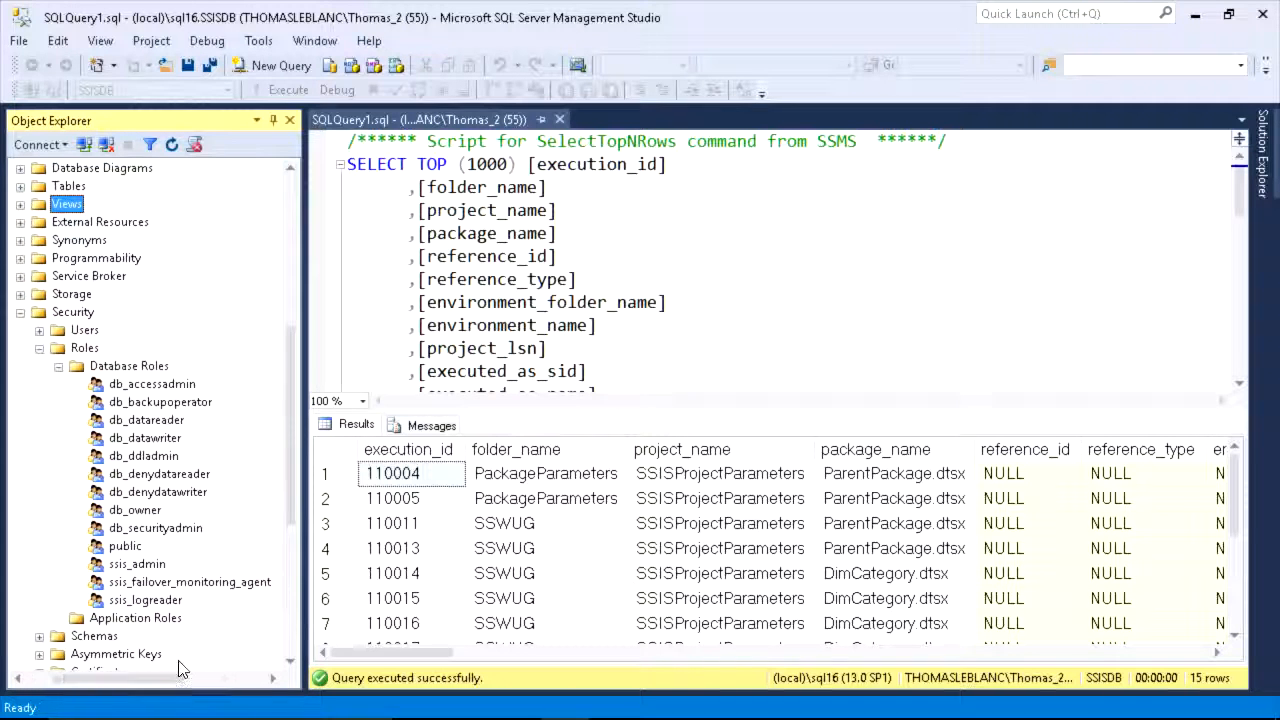
left_click(160, 567)
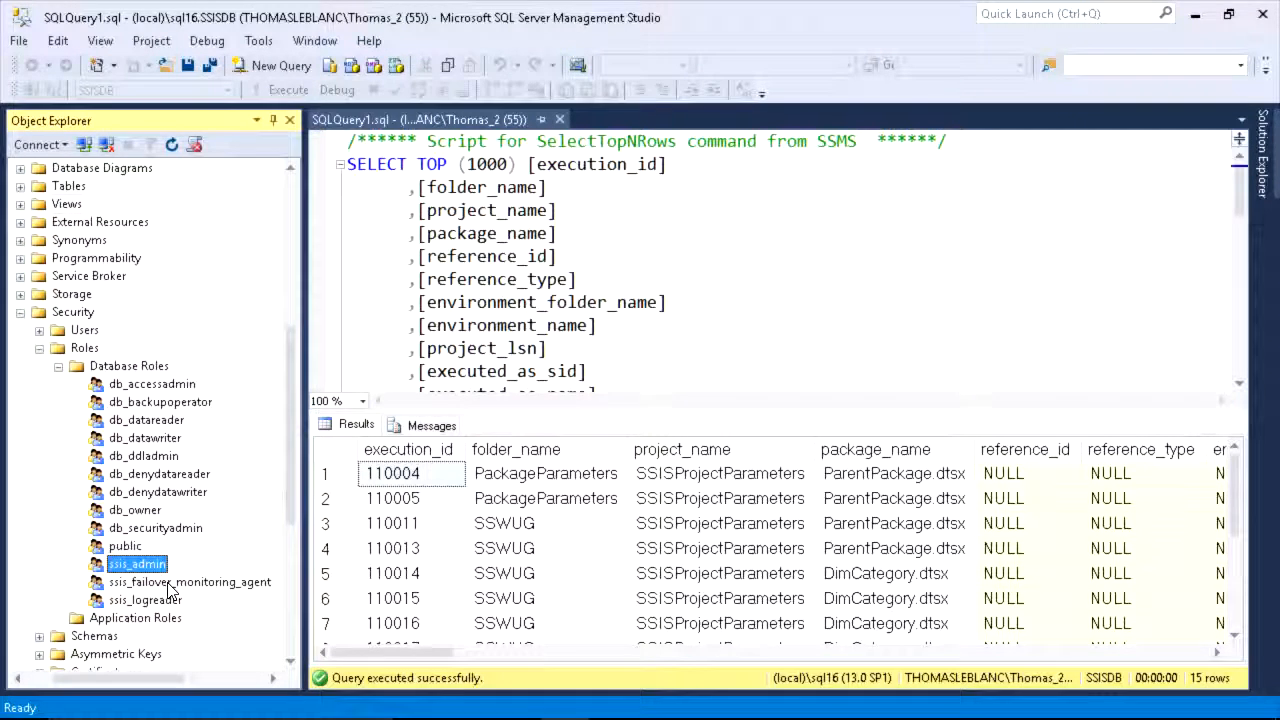
left_click(165, 583)
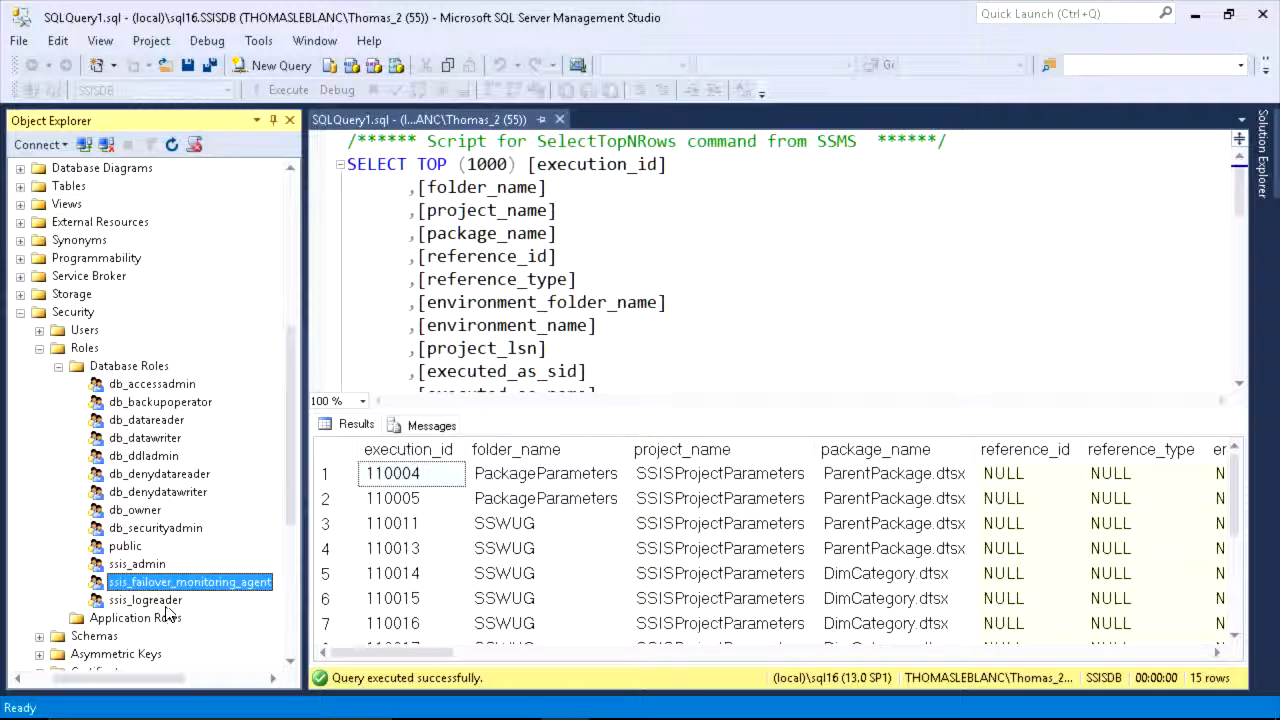
left_click(172, 603)
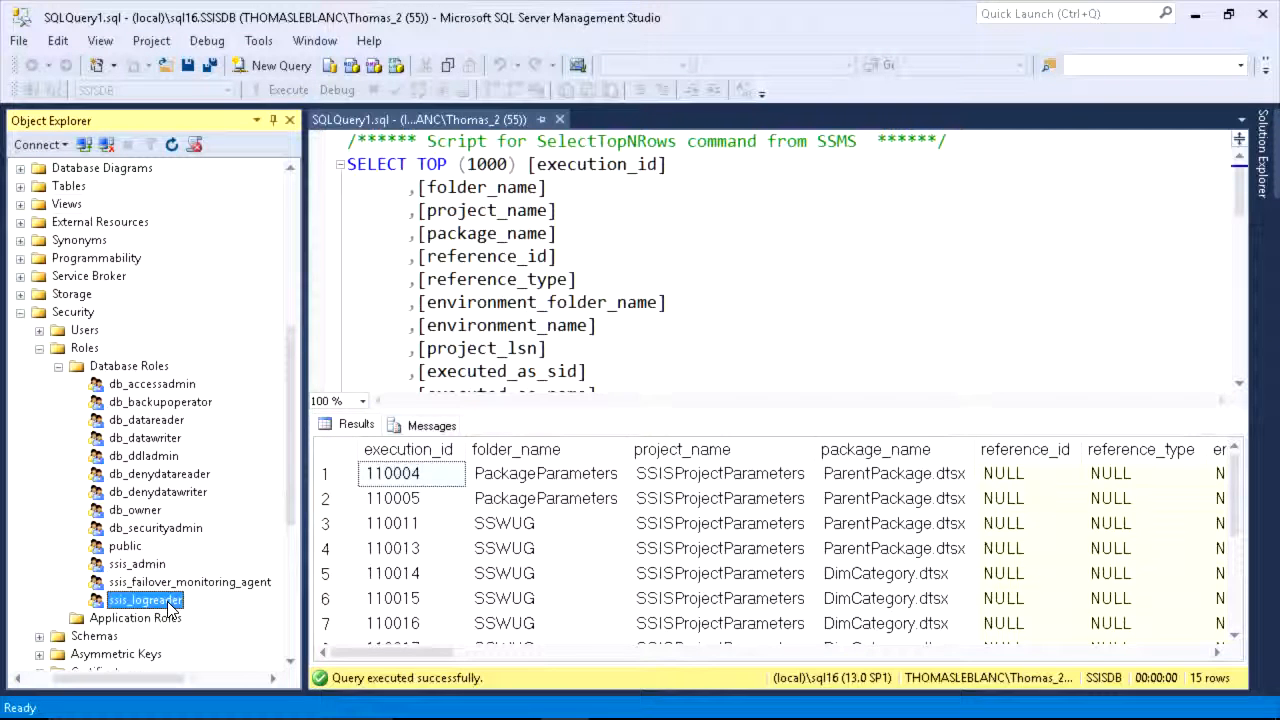
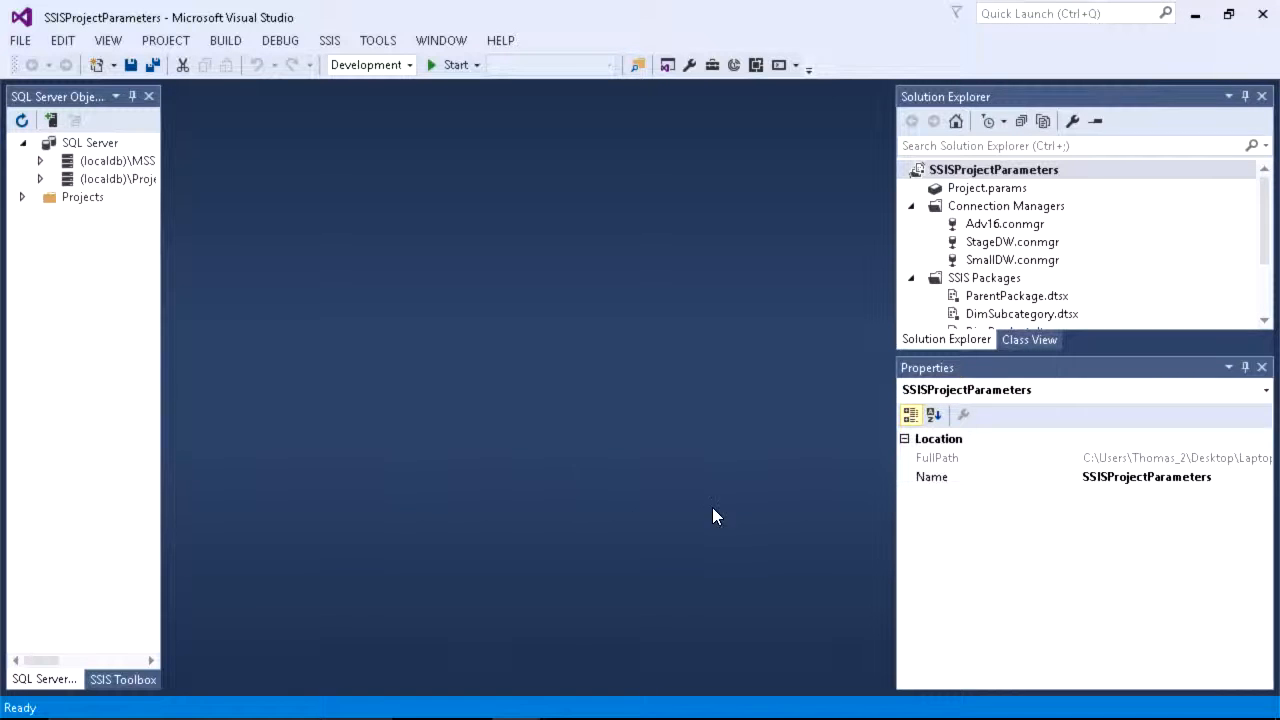
In the SSISProjectParameters project in Visual Studio, open the ParentPackage.dtsx and DimSubcategory.dtsx packages
left_click(968, 296)
double_click(968, 296)
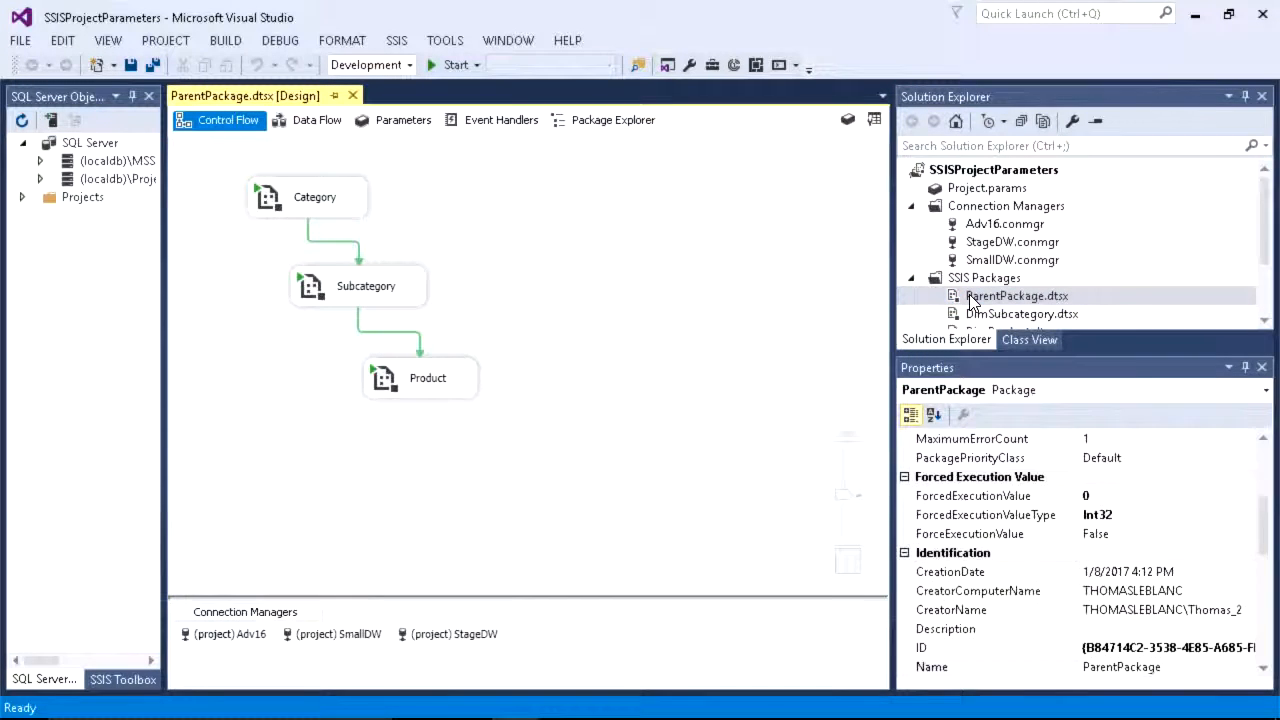
left_click(971, 315)
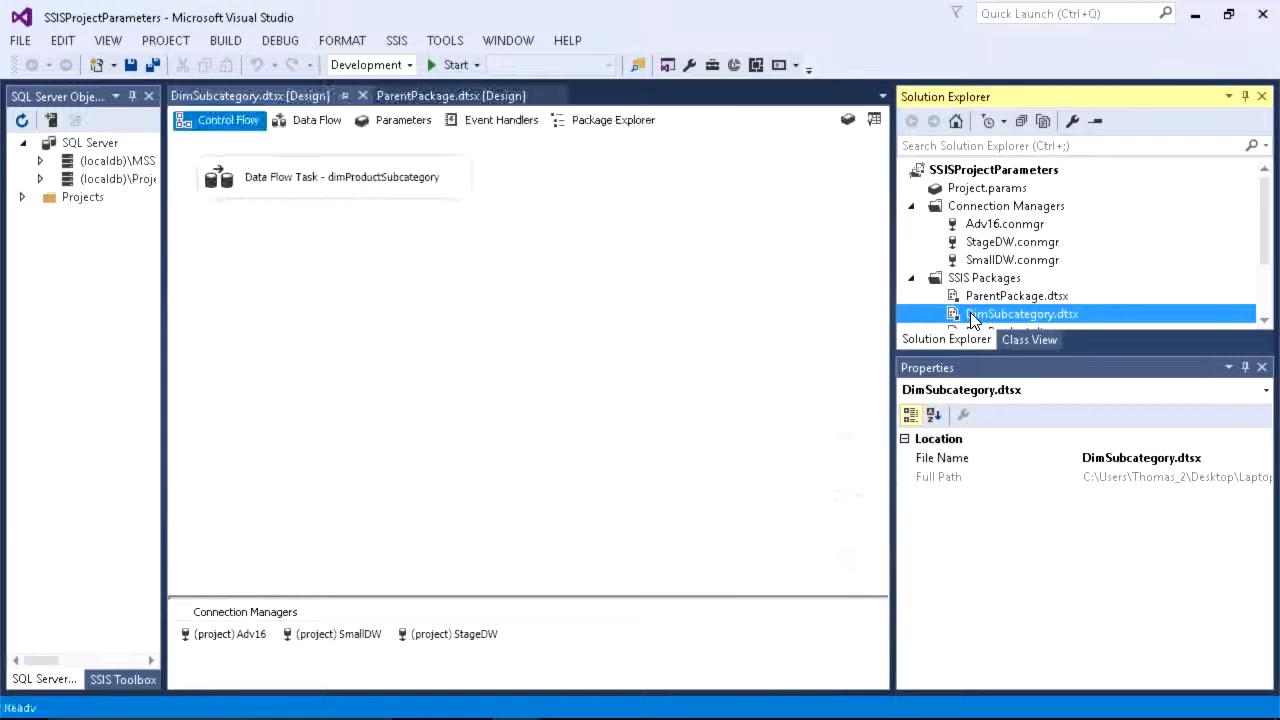
Enlarge the Connection Managers area of DimSubcategory and examine the project connections Adv16, SmallDW and StageDW
left_click(340, 608)
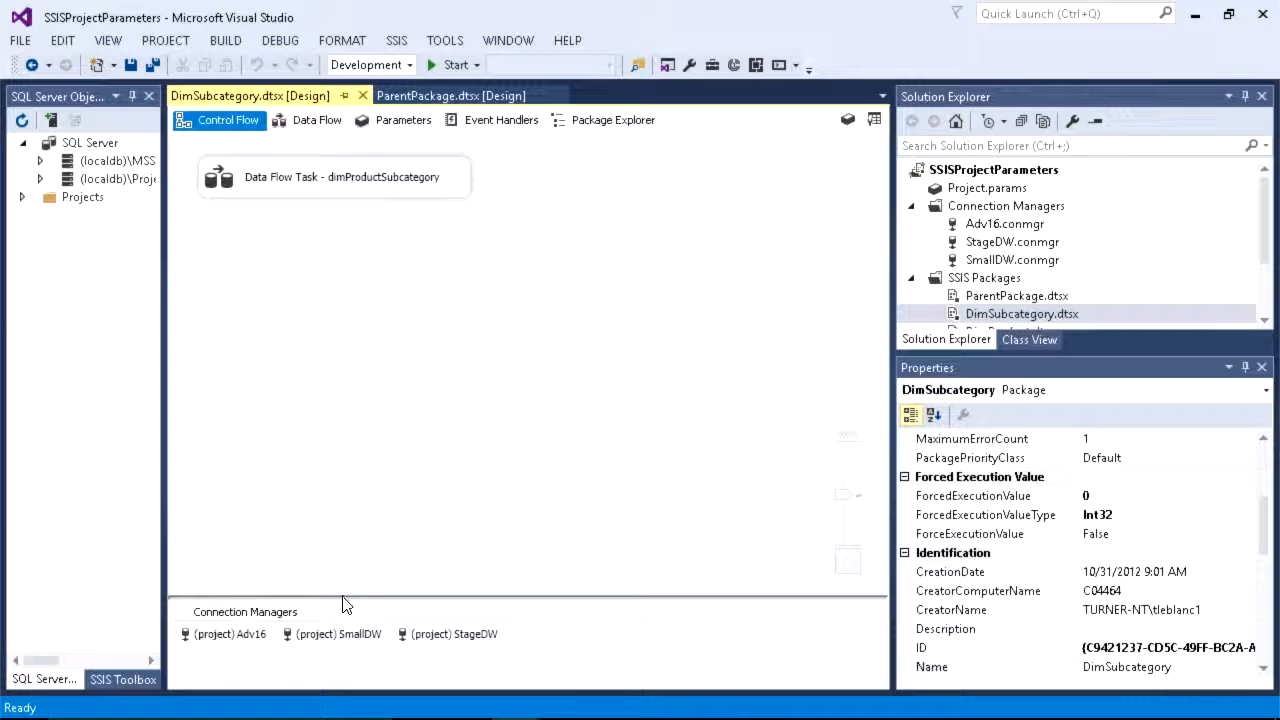
left_click_drag(329, 440, 329, 423)
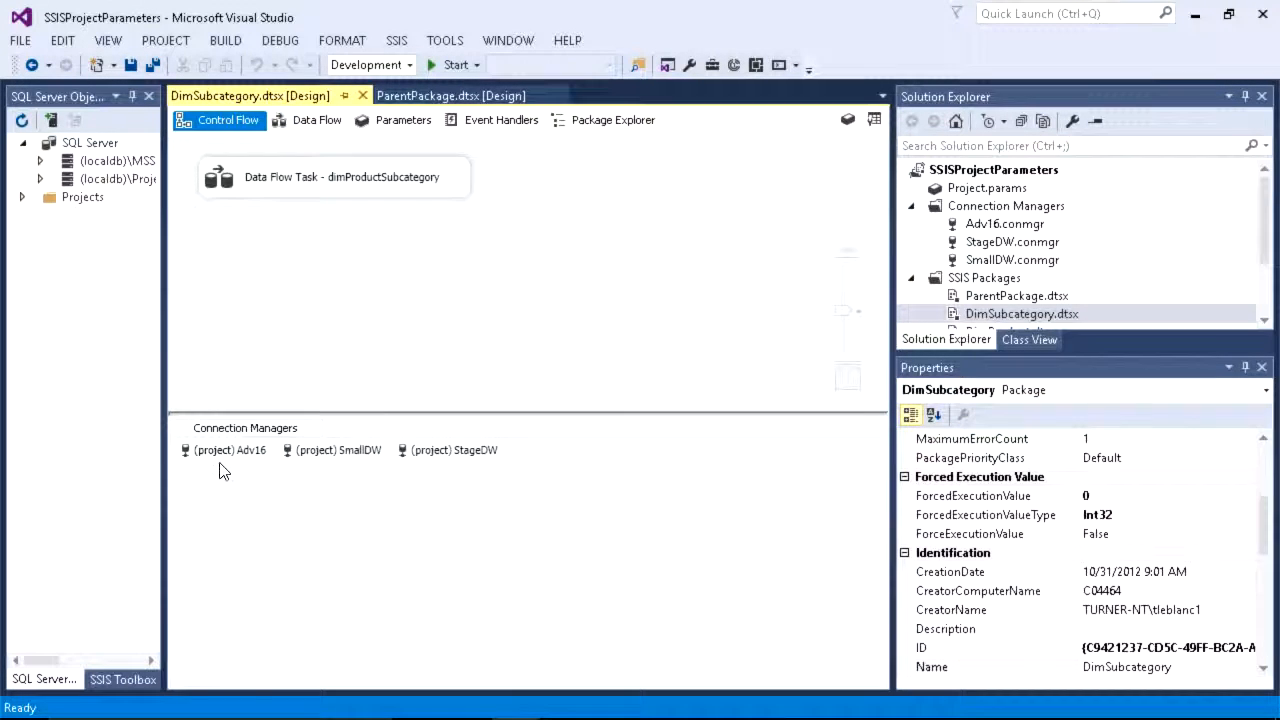
left_click(224, 450)
left_click(305, 451)
left_click(424, 451)
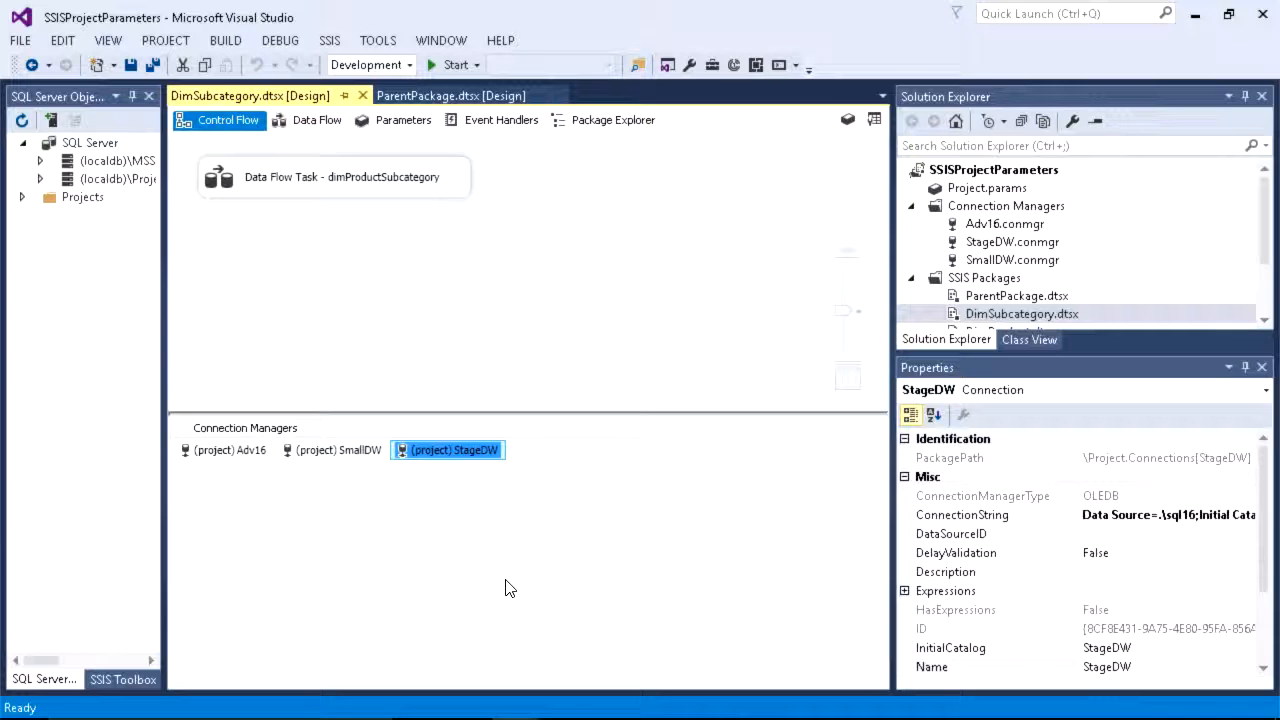
Examine the project's Adv16.conmgr, StageDW.conmgr and SmallDW.conmgr files, and shrink the package's Connection Managers area
left_click(985, 226)
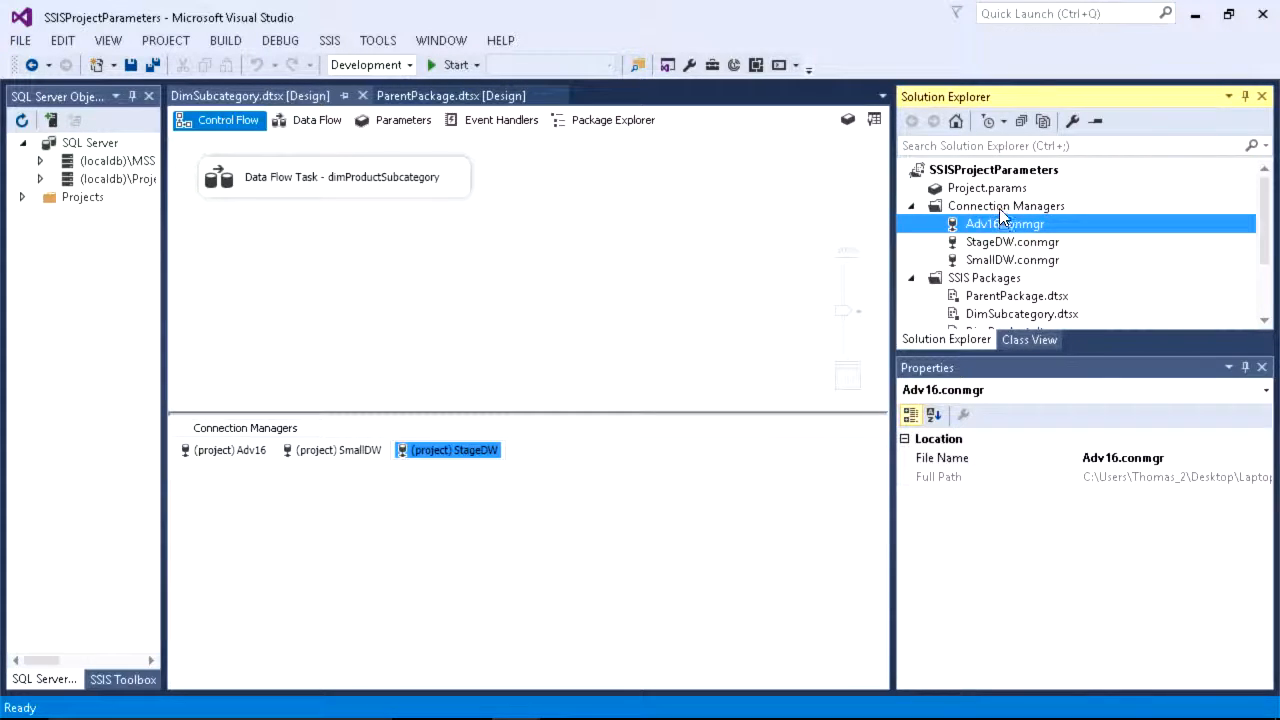
left_click(1000, 212)
left_click(1003, 224)
left_click(1012, 243)
left_click(1013, 260)
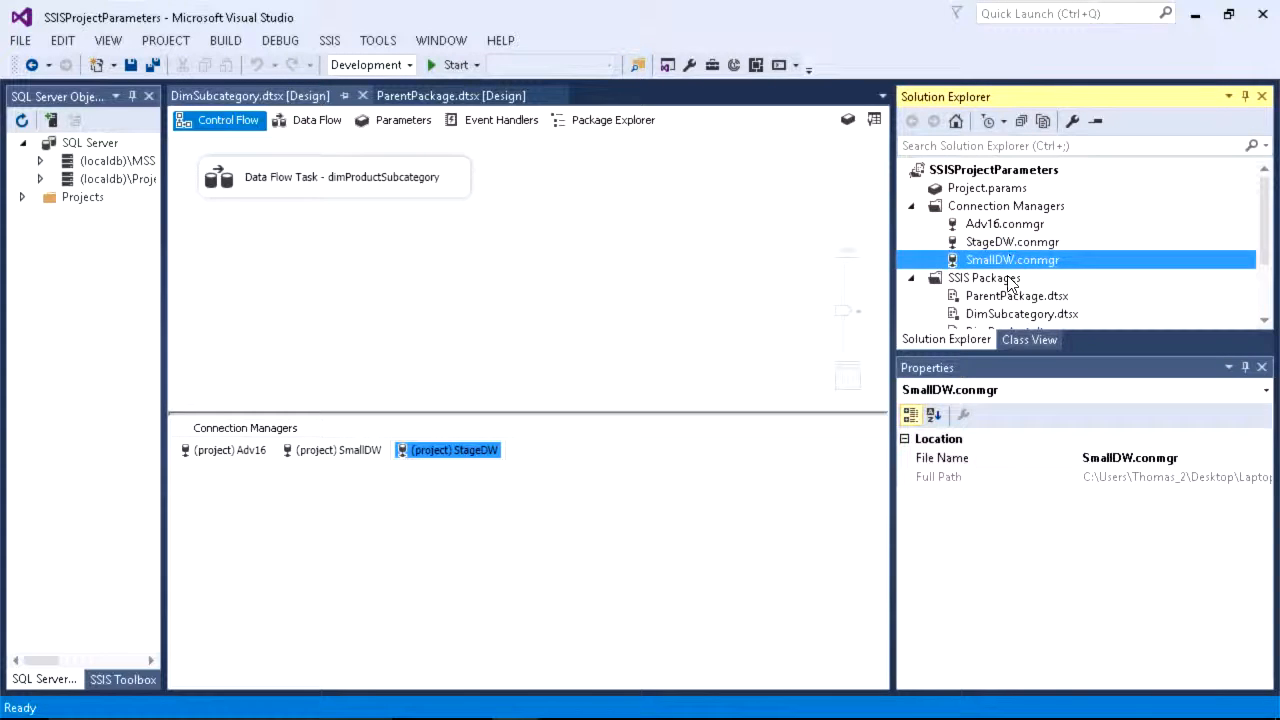
left_click(1008, 296)
left_click(571, 538)
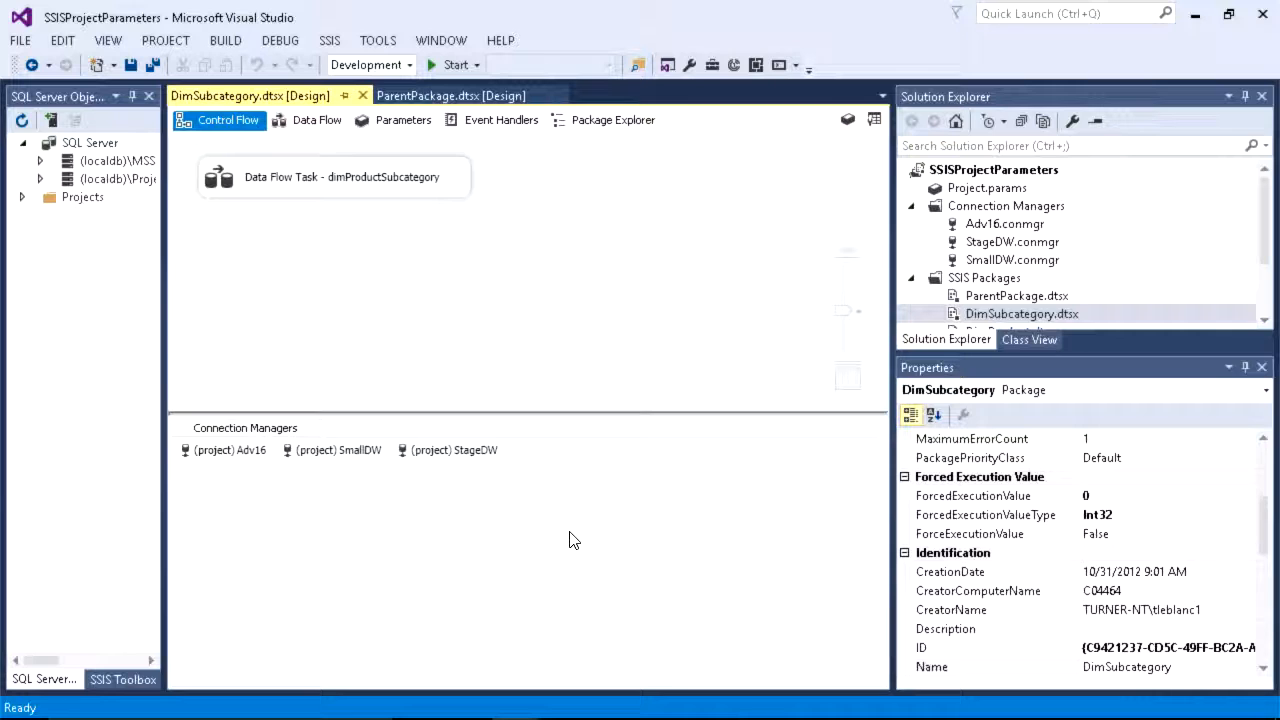
left_click_drag(593, 413, 595, 535)
Execute the ParentPackage.dtsx package in the SSISProjectParameters project, and stop debugging once the run completes
left_click(1015, 297)
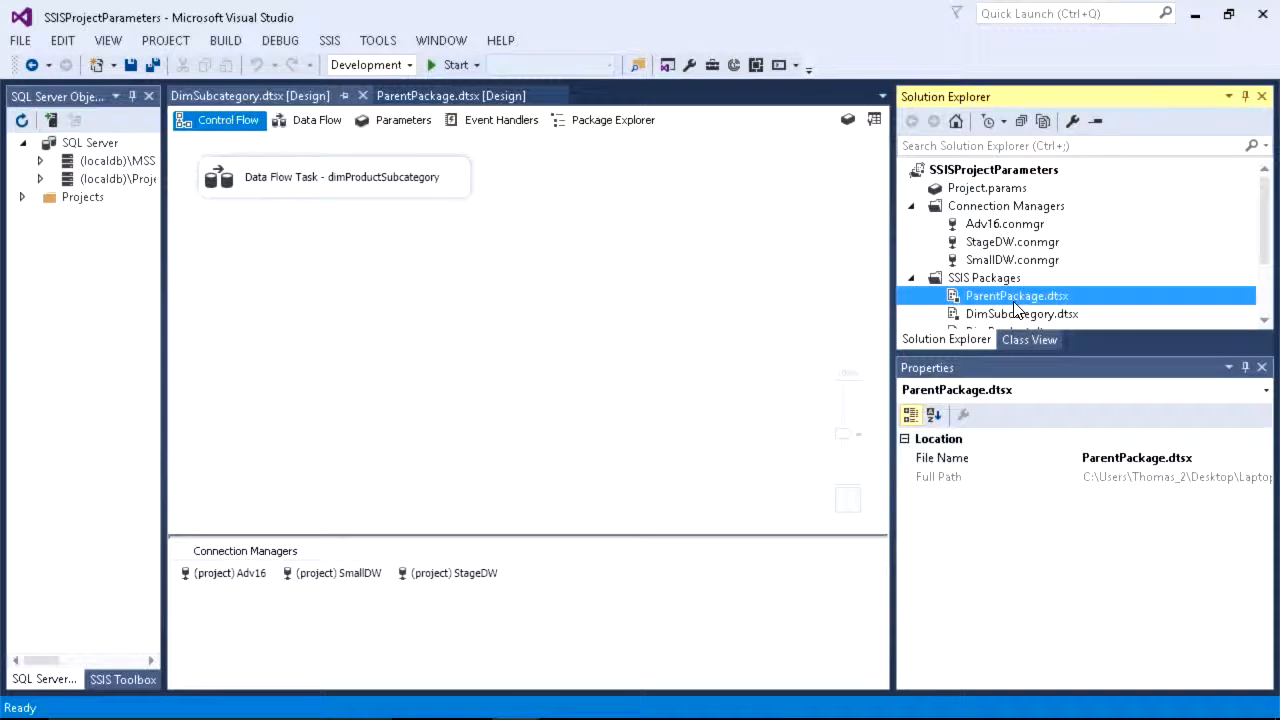
right_click(975, 298)
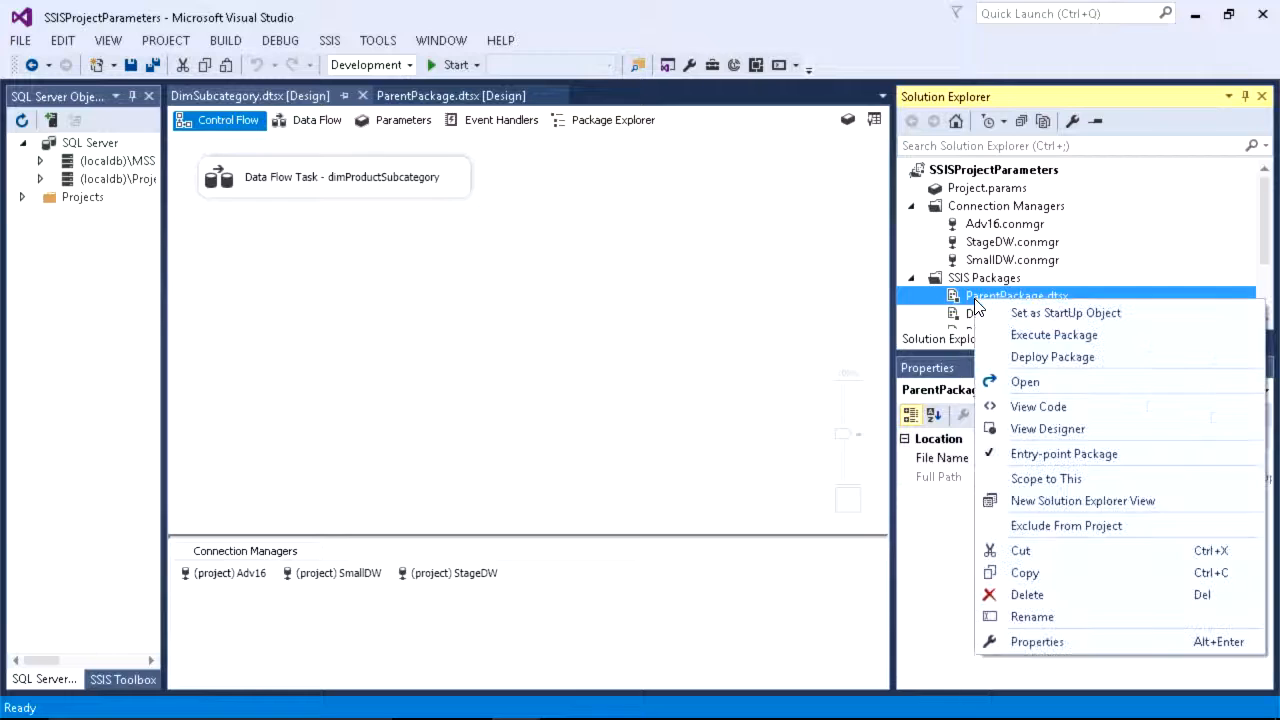
left_click(1012, 337)
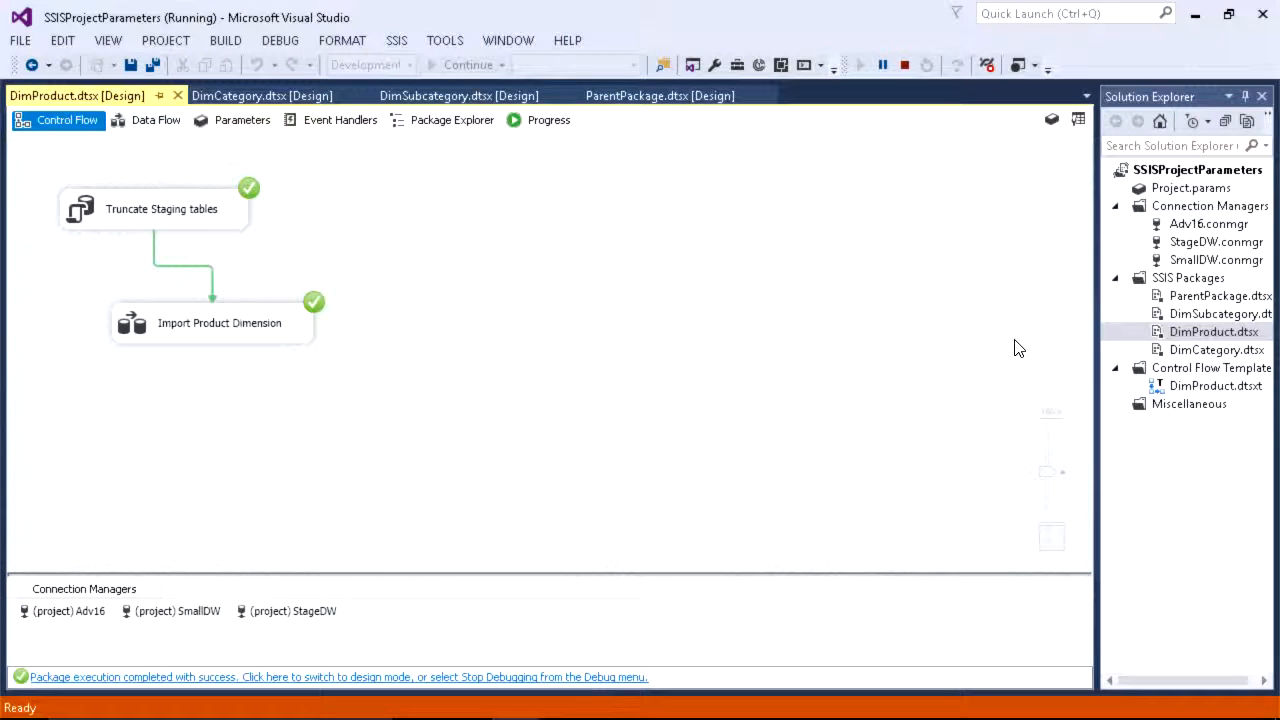
left_click(904, 64)
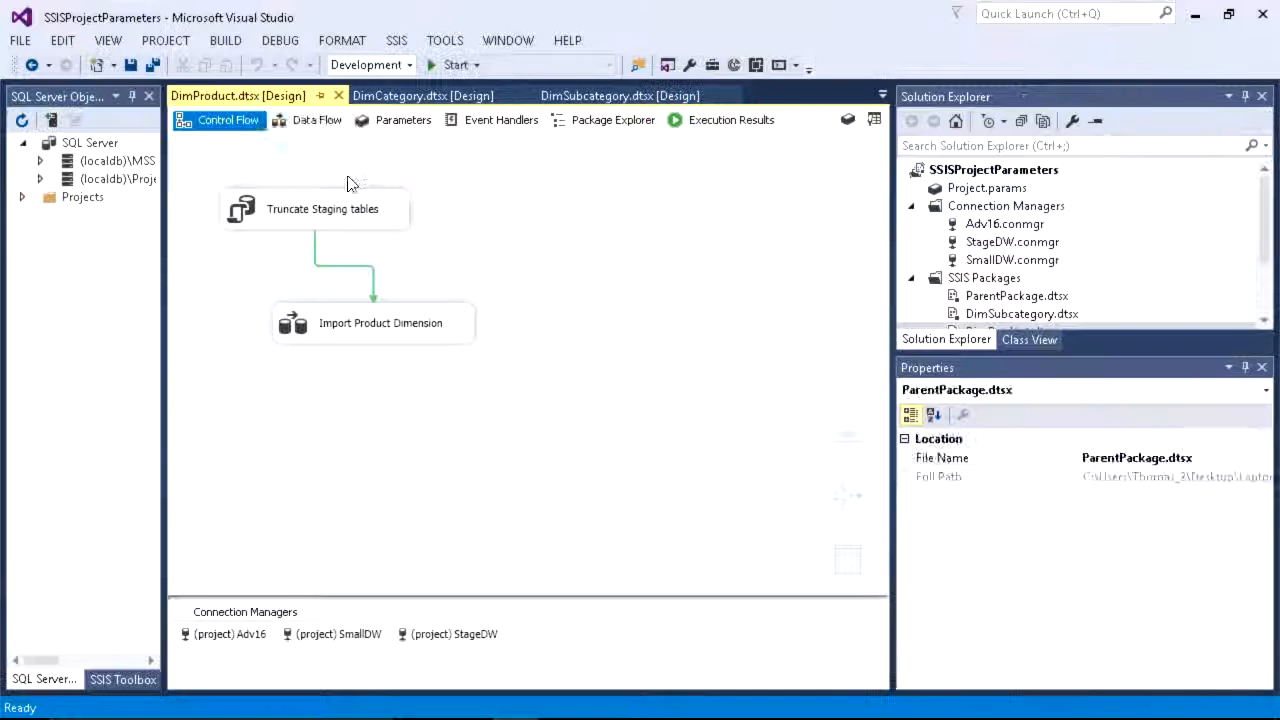
Close all open package designers, including DimProduct, DimCategory, DimSubcategory and ParentPackage
left_click(338, 95)
left_click(338, 96)
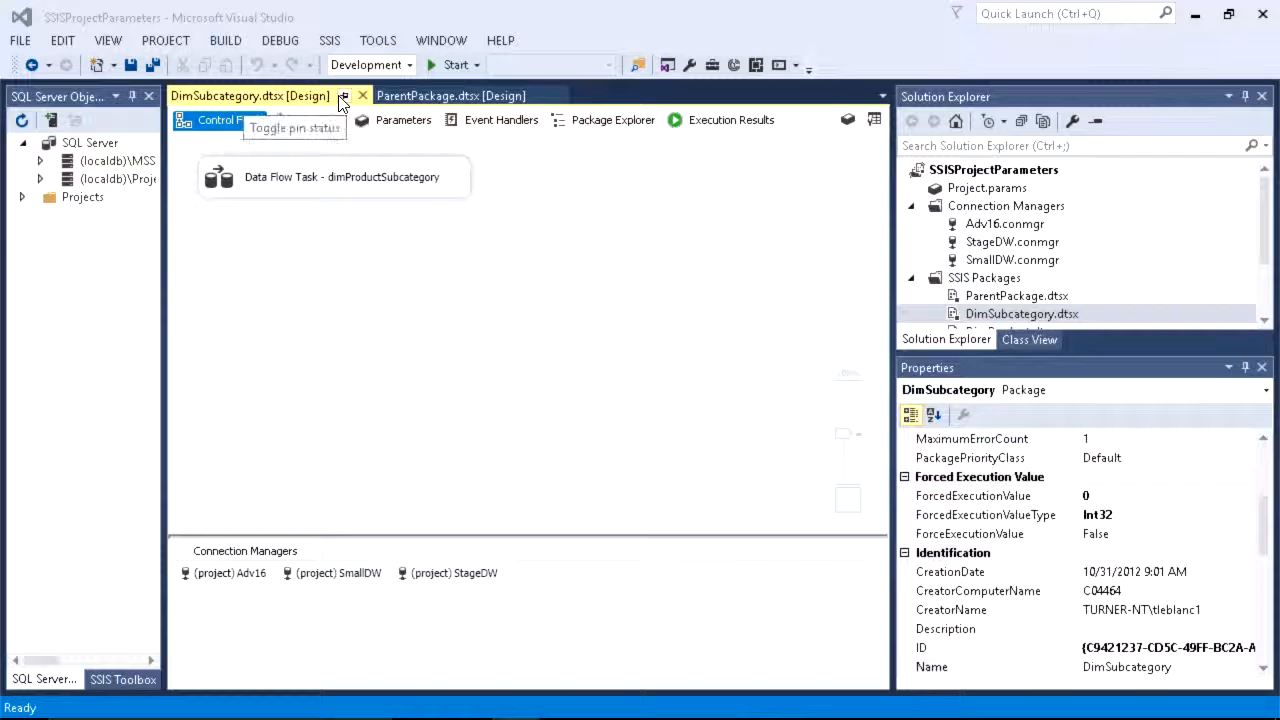
left_click(362, 95)
right_click(258, 97)
left_click(341, 149)
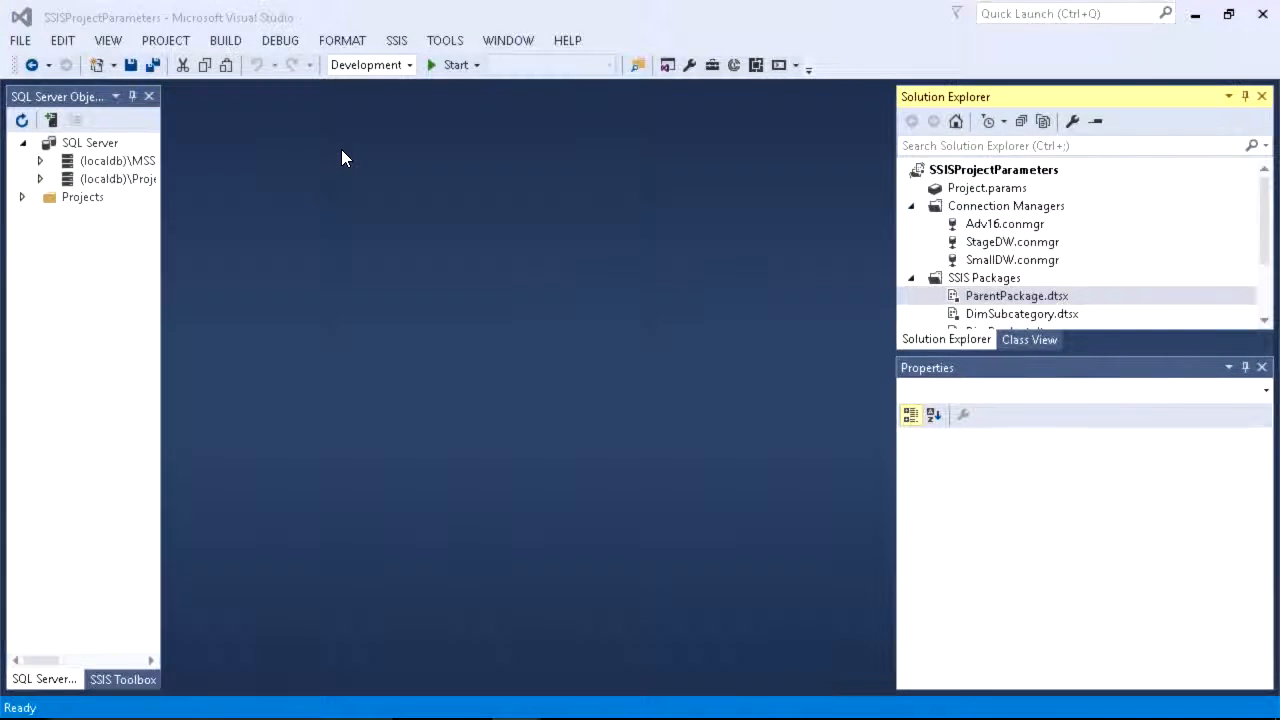
Open Project.params and examine the DestinationDatabase, DestinationServer, SourceDatabase, SourceServer and StageDW parameters
double_click(985, 188)
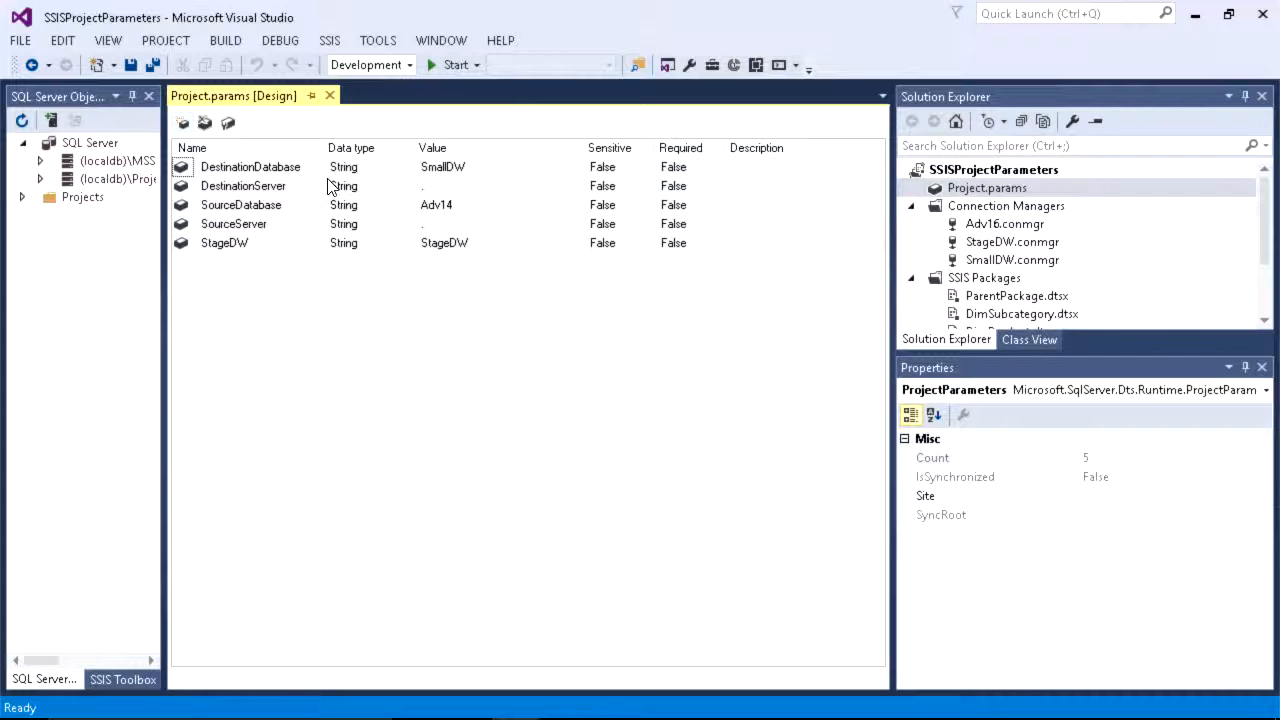
left_click(316, 167)
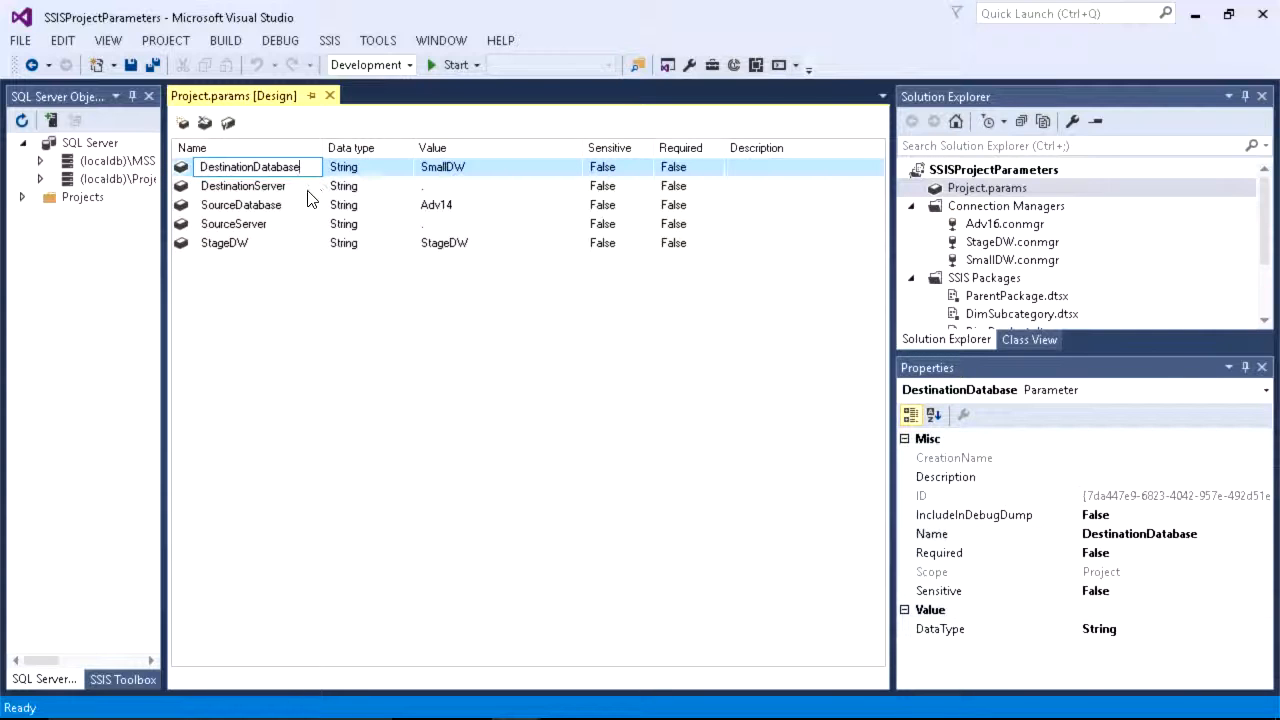
left_click(306, 187)
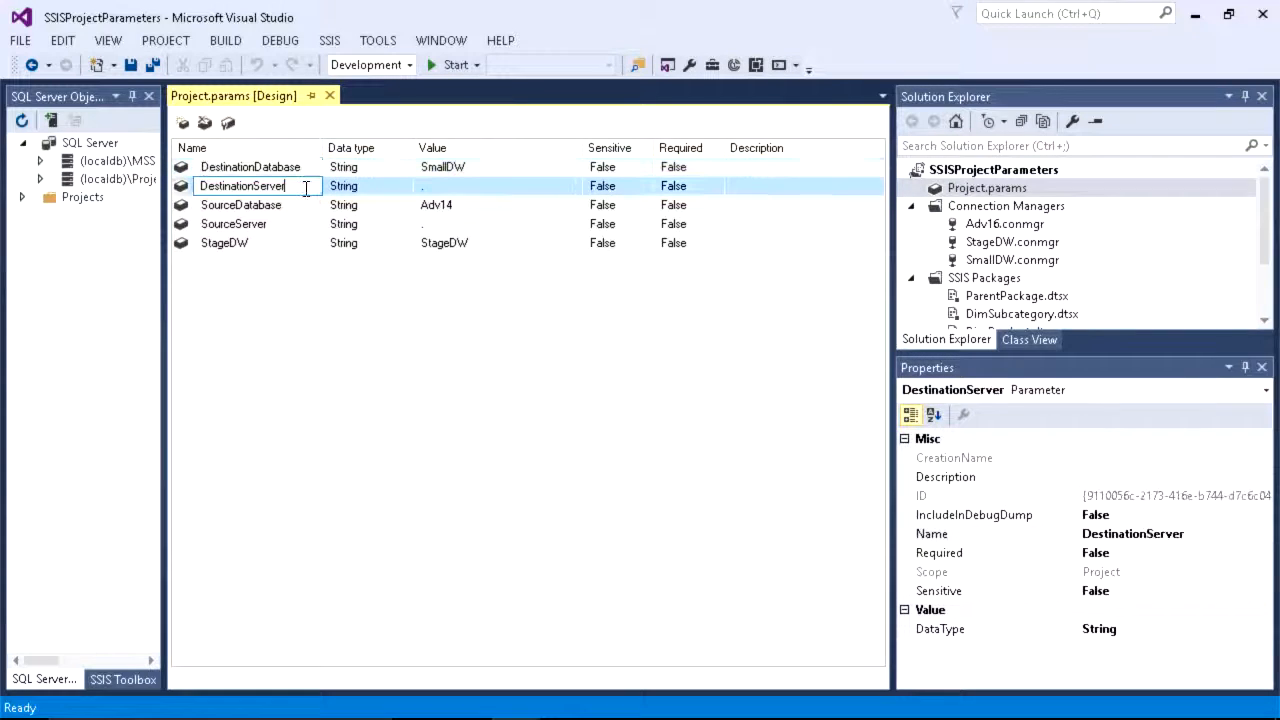
left_click(302, 205)
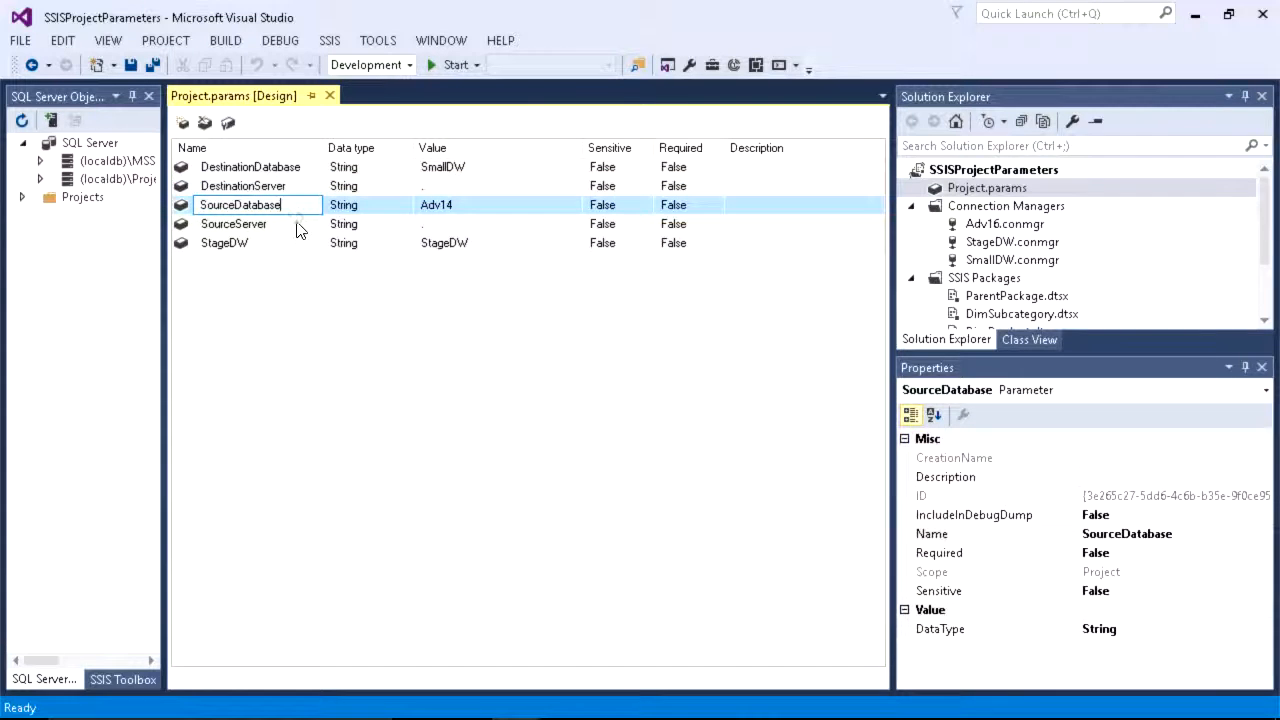
left_click(295, 229)
left_click(282, 245)
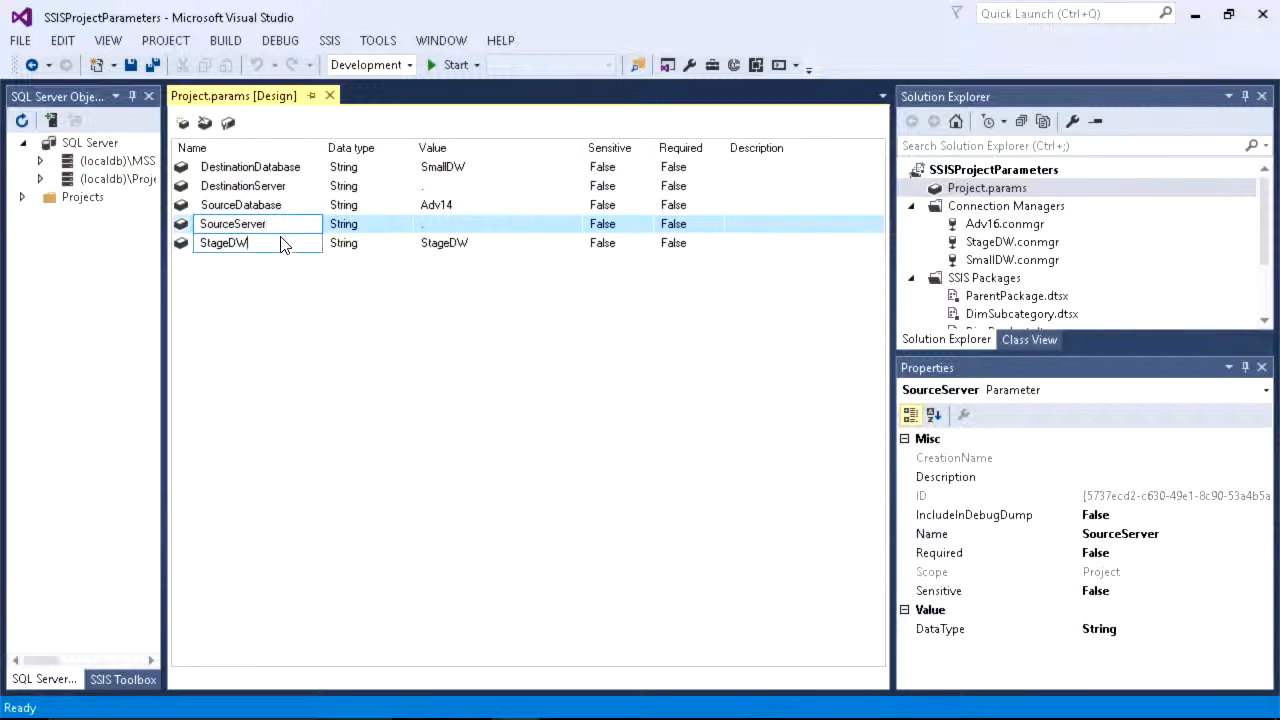
left_click(472, 246)
Set the values of the SourceServer and DestinationServer project parameters to .\sql16
left_click(450, 224)
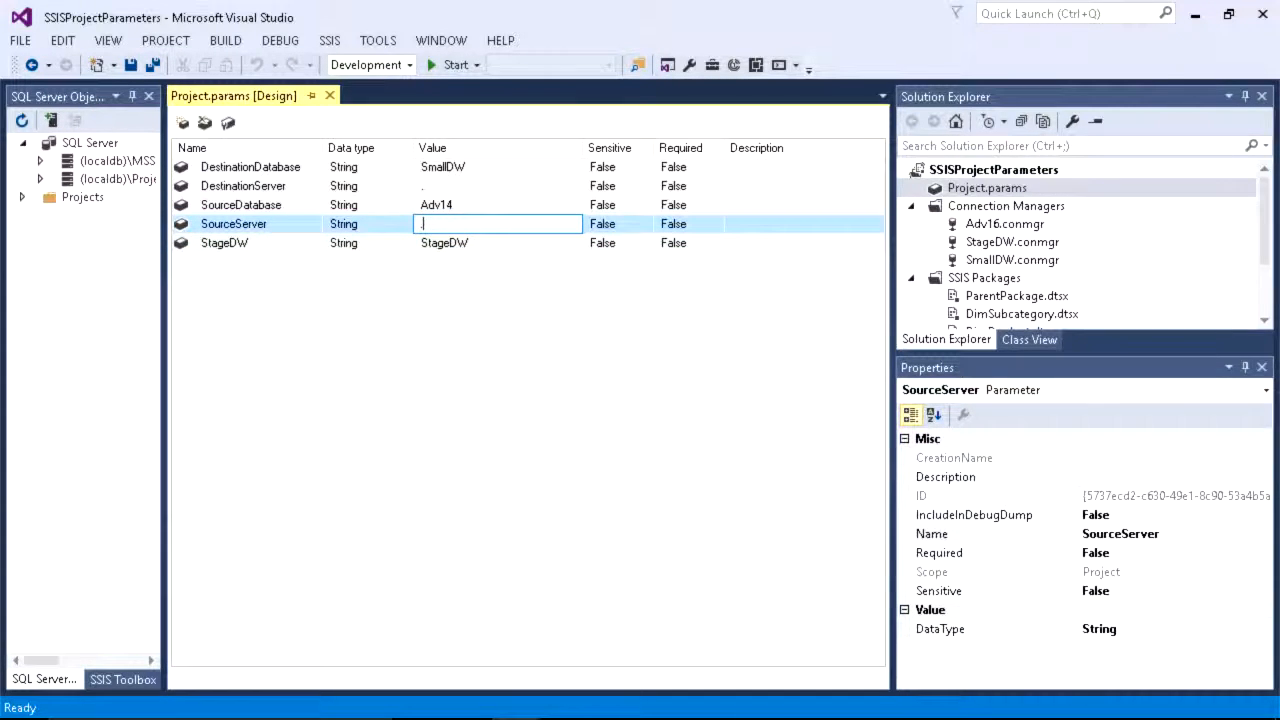
type("\\sql16")
key("Return")
left_click(450, 224)
key("ctrl+c")
key("Up")
key("Up")
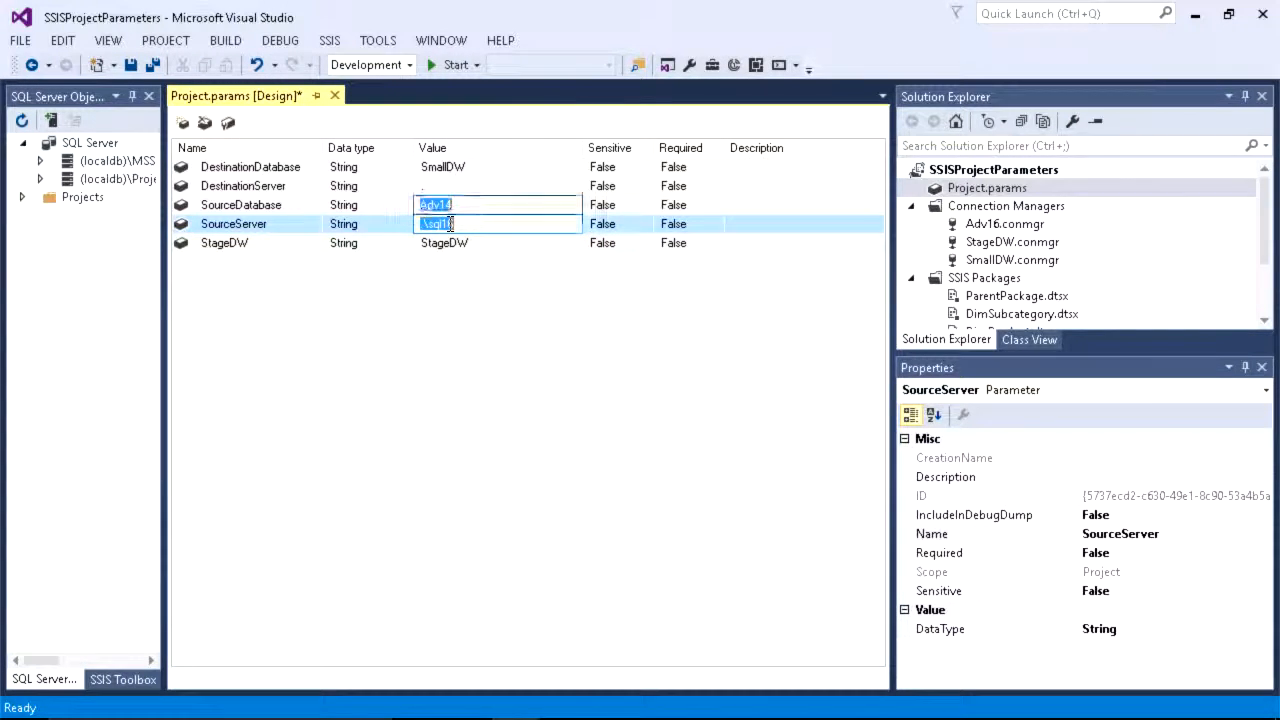
key("ctrl+v")
Set the SourceDatabase parameter's value to Adv16, and close Project.params with its changes saved
key("Return")
key("End")
type("1")
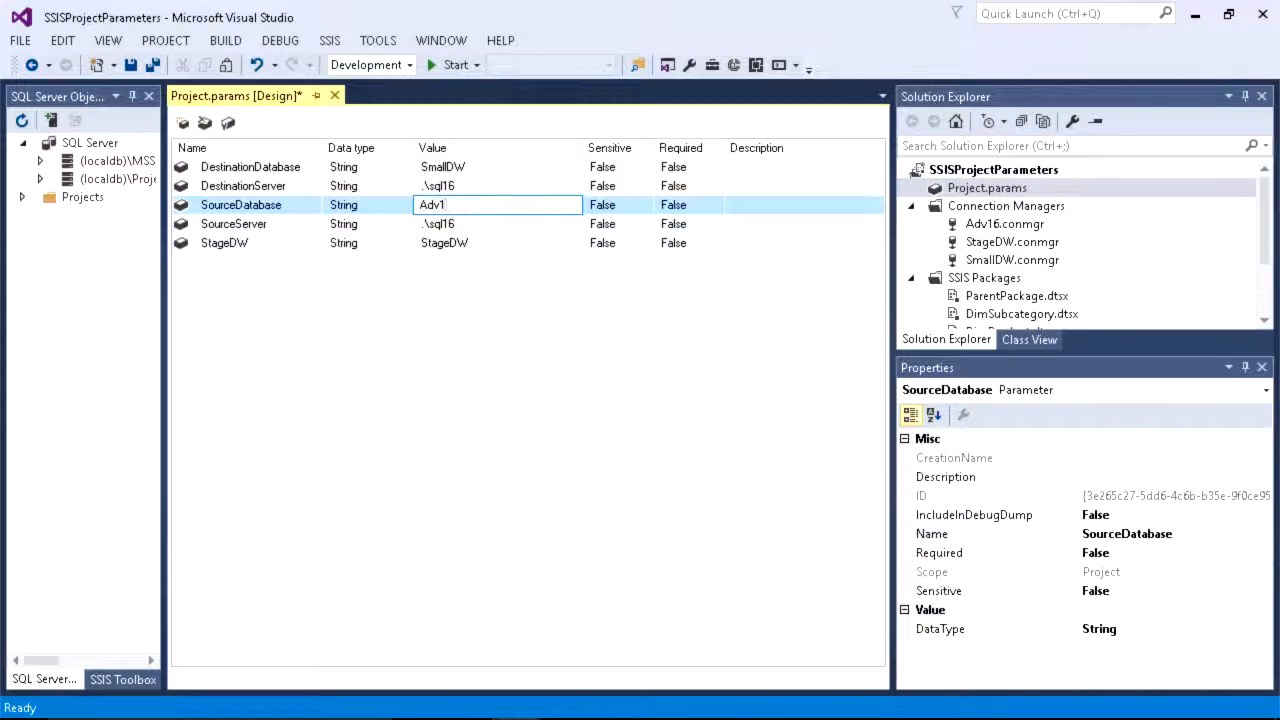
key("Return")
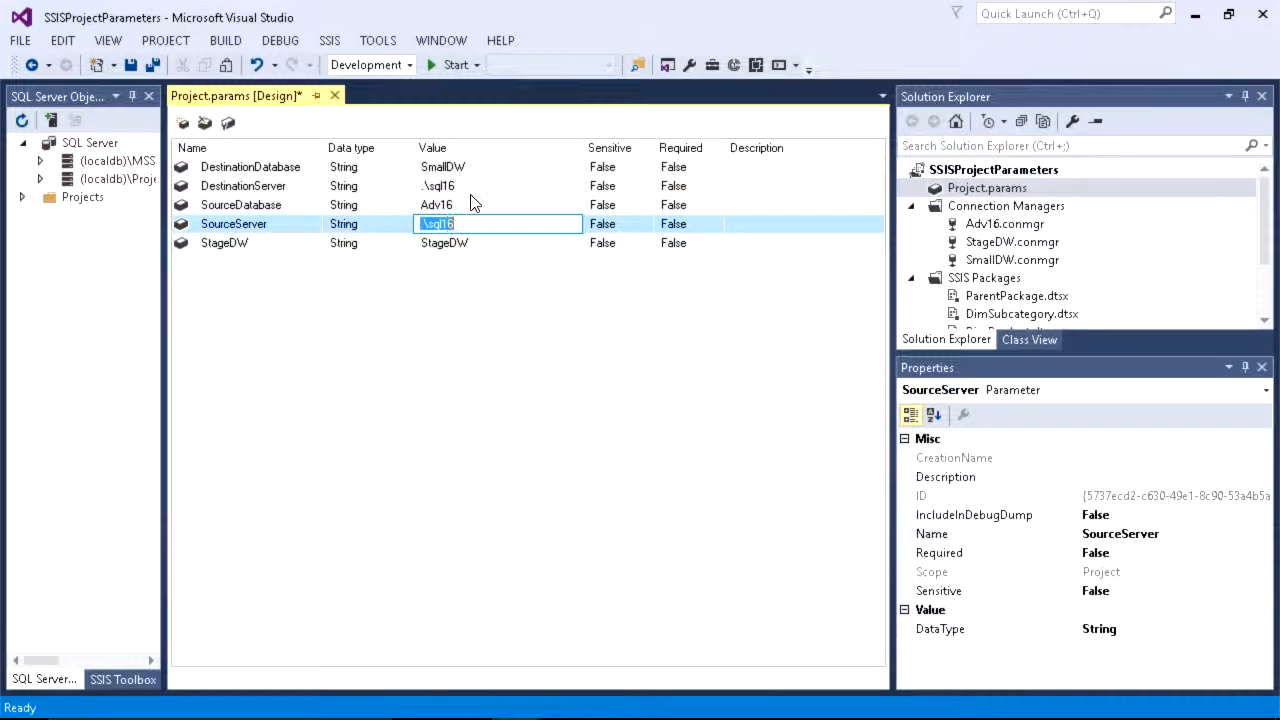
left_click(485, 167)
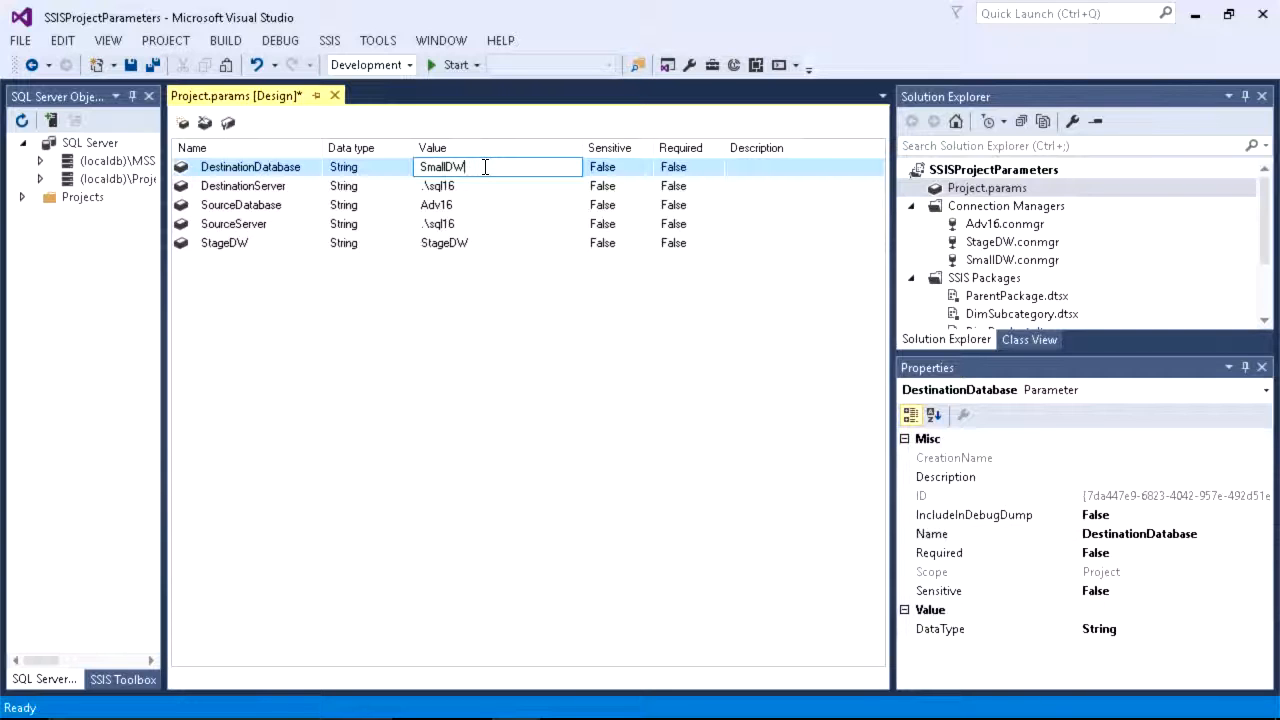
left_click(335, 95)
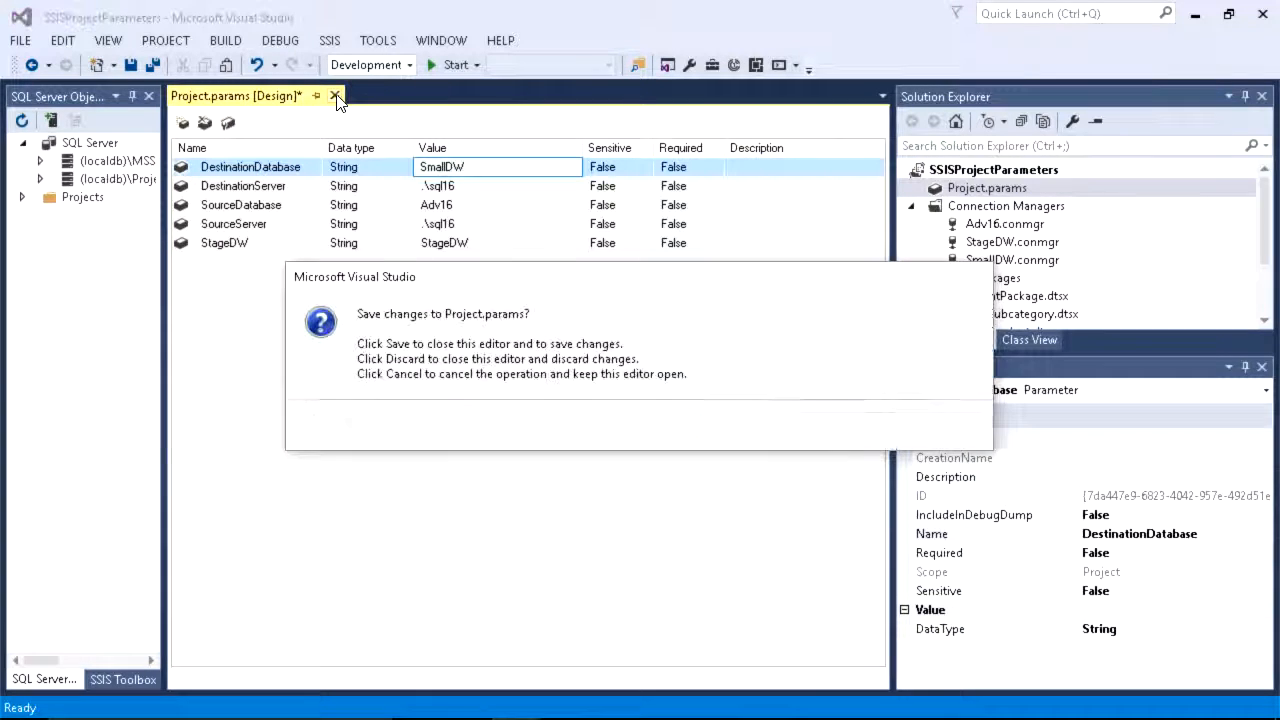
left_click(714, 422)
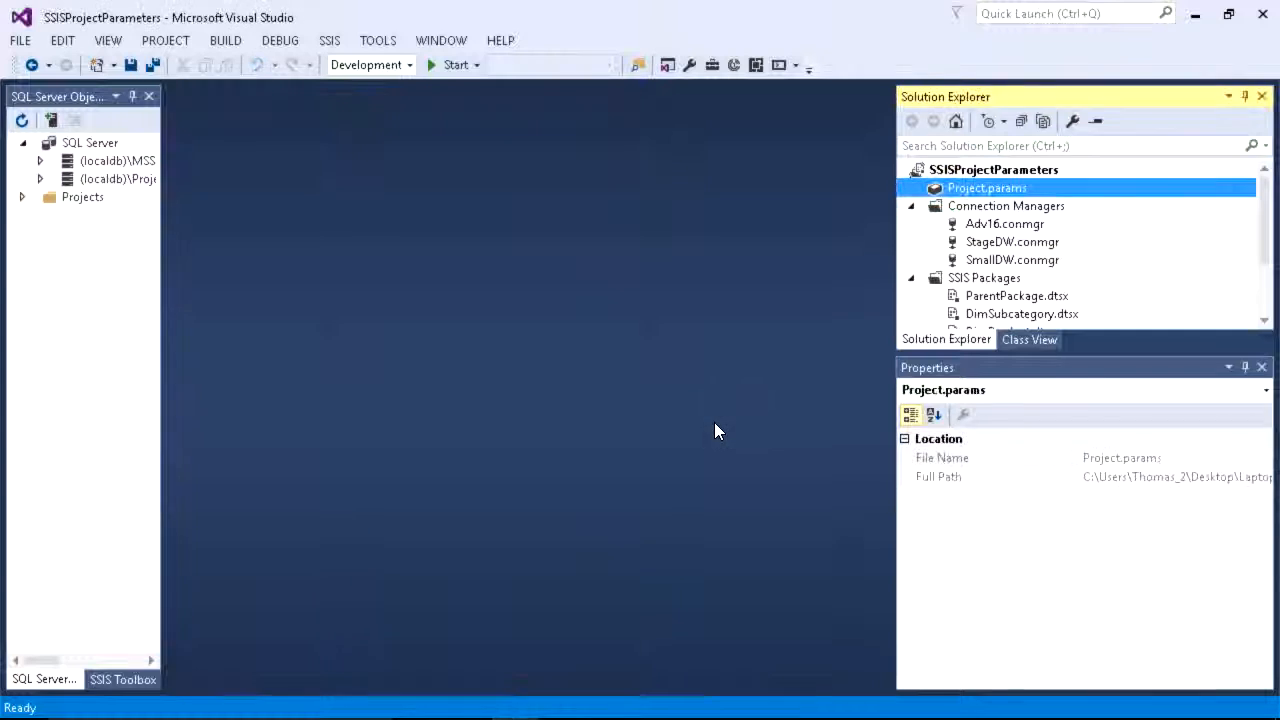
Open ParentPackage.dtsx, enlarge its Connection Managers area and select the Adv16 project connection
double_click(1010, 296)
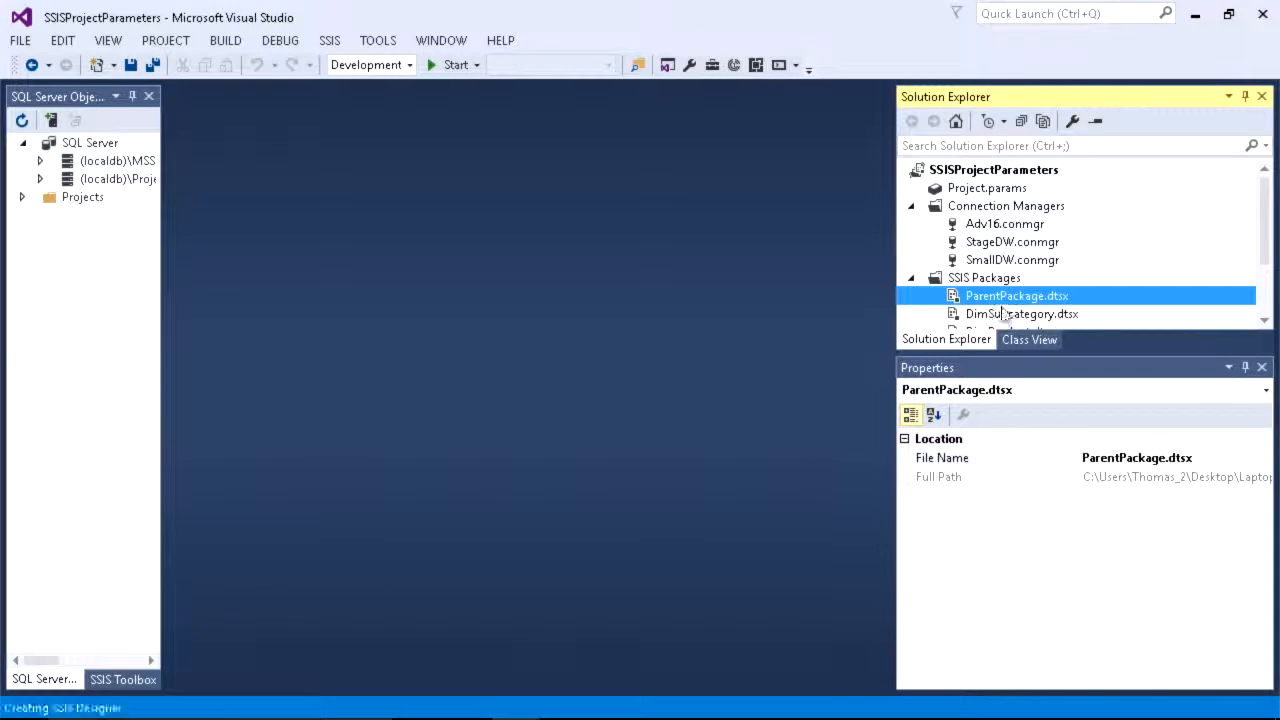
left_click(255, 641)
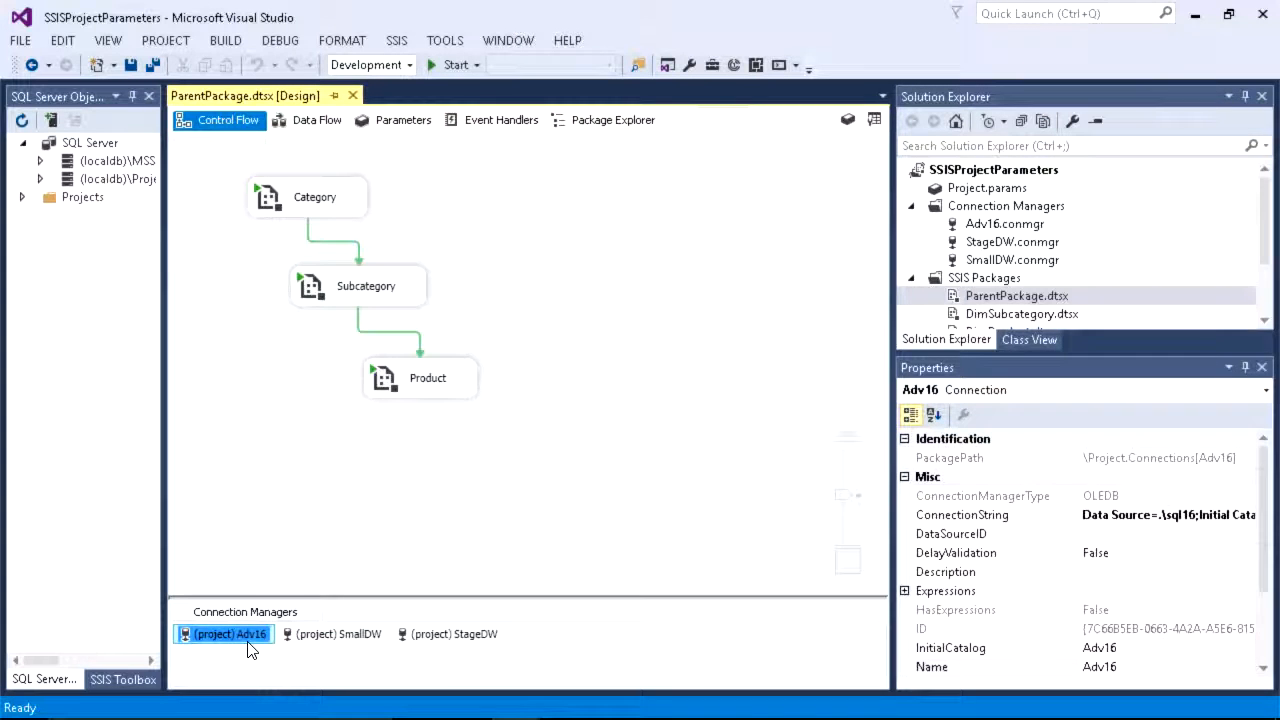
left_click_drag(265, 597, 272, 486)
left_click(254, 553)
left_click(255, 533)
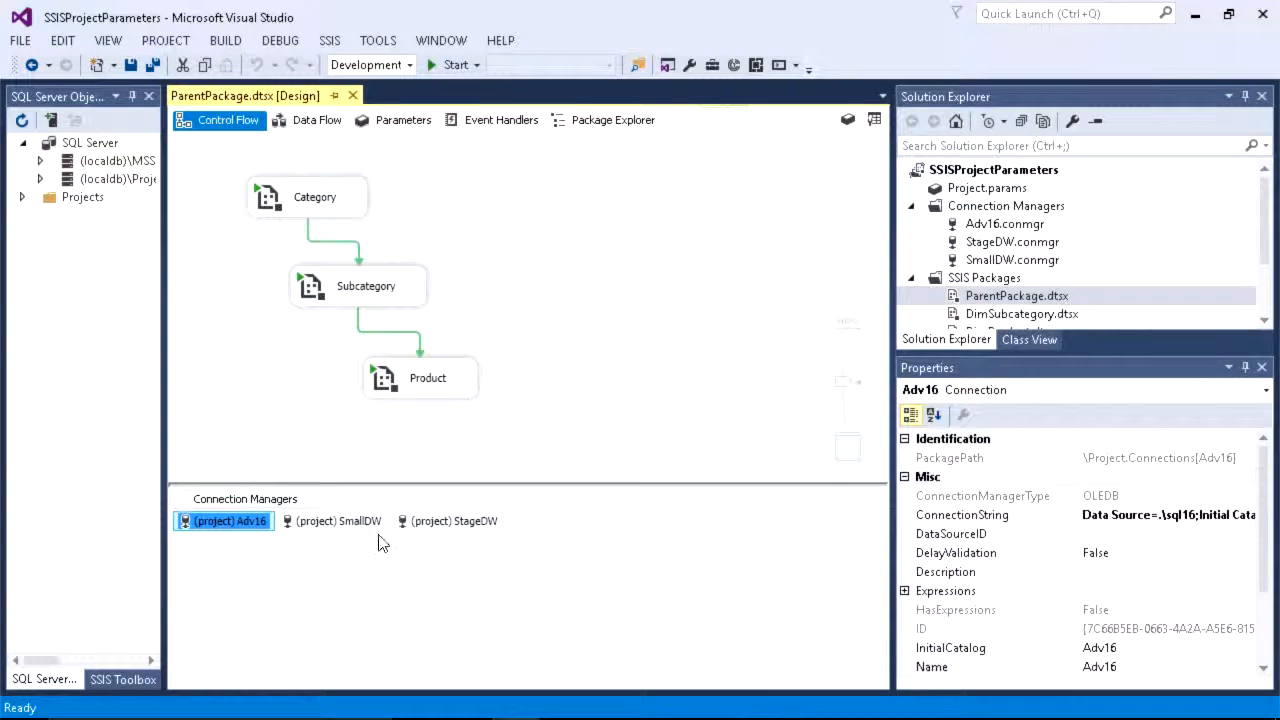
Open the property expressions of the Adv16 connection and add an entry for the InitialCatalog property
left_click(1100, 591)
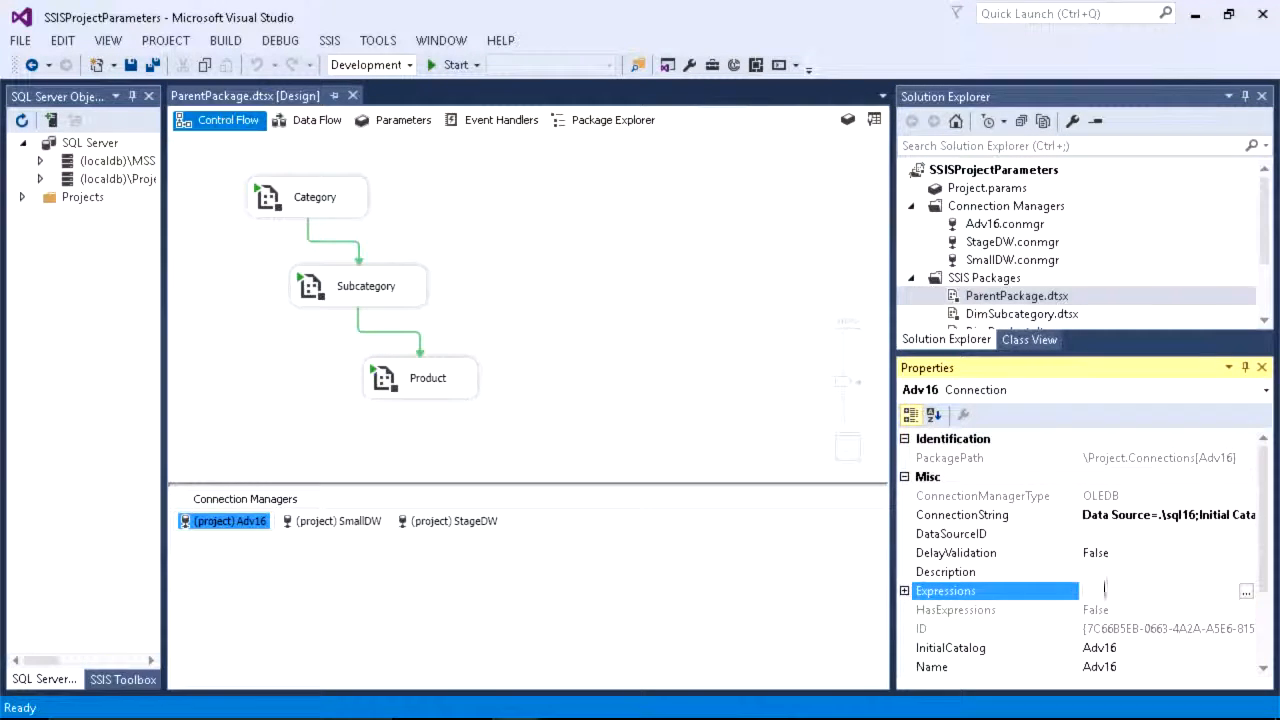
left_click(1245, 591)
left_click_drag(565, 199, 459, 124)
left_click(468, 205)
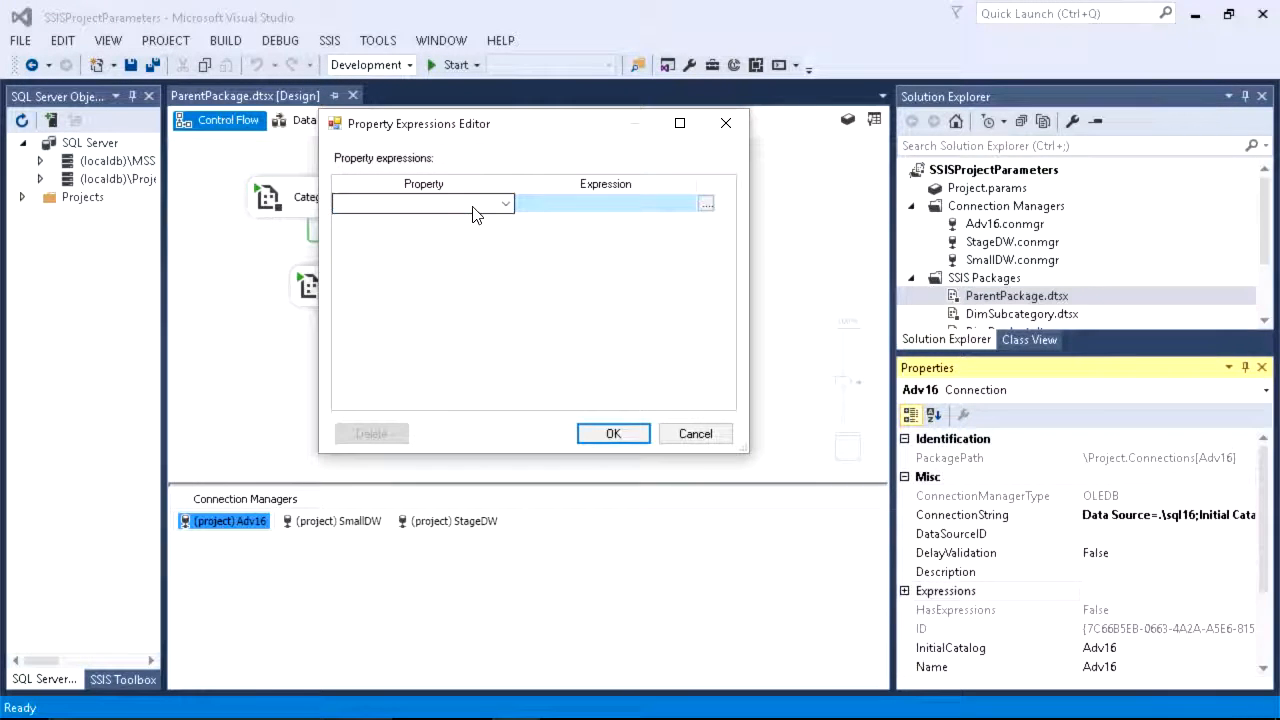
left_click(481, 207)
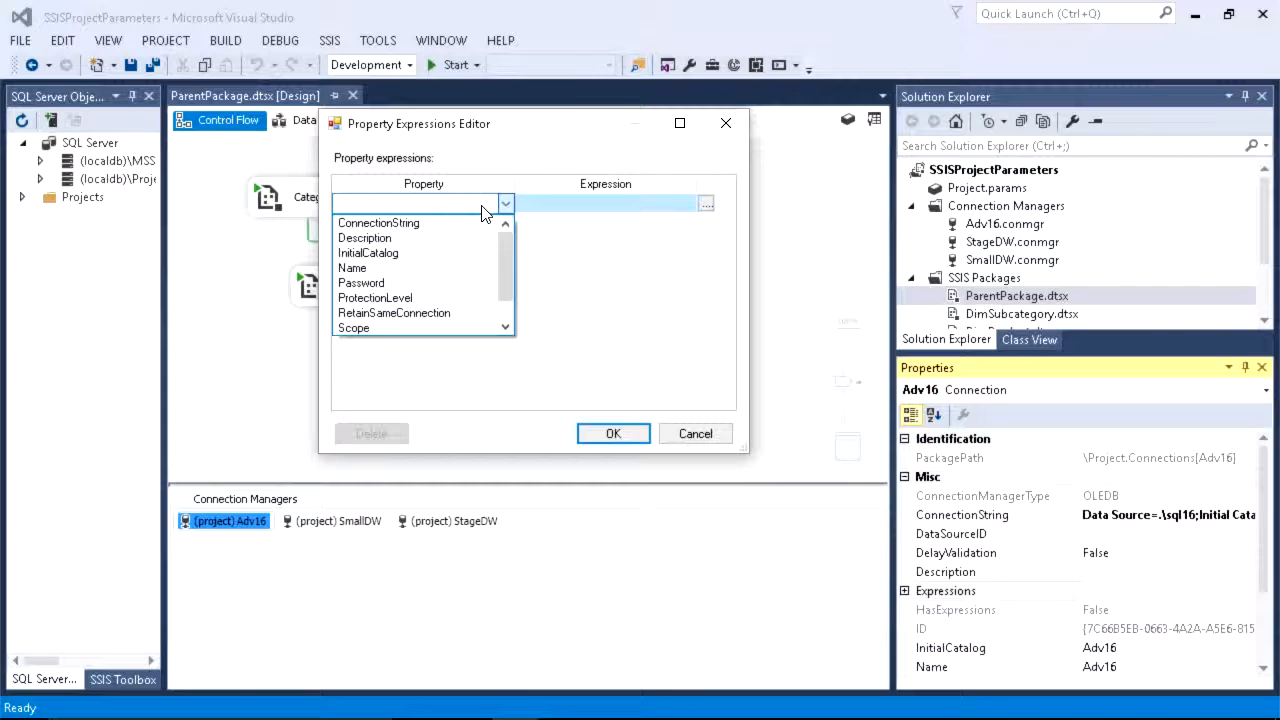
left_click(379, 255)
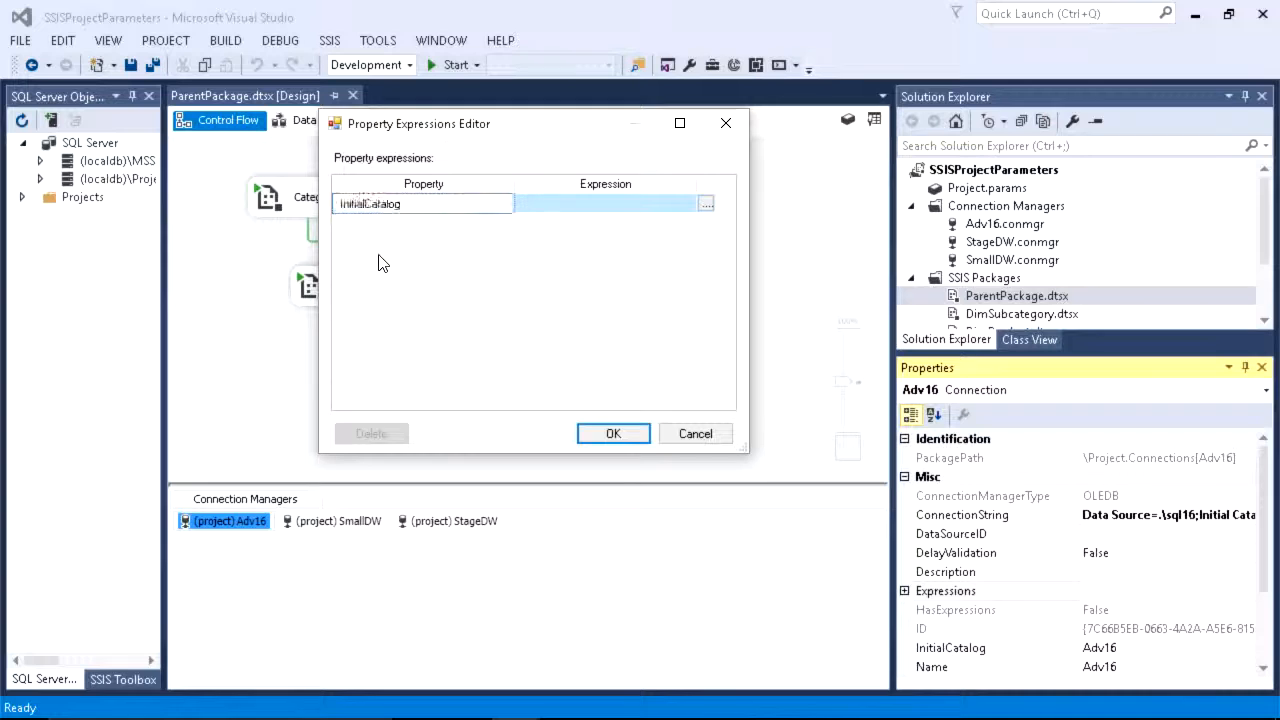
Build the InitialCatalog expression as @[$Project::SourceDatabase], evaluate it and accept it
left_click(706, 203)
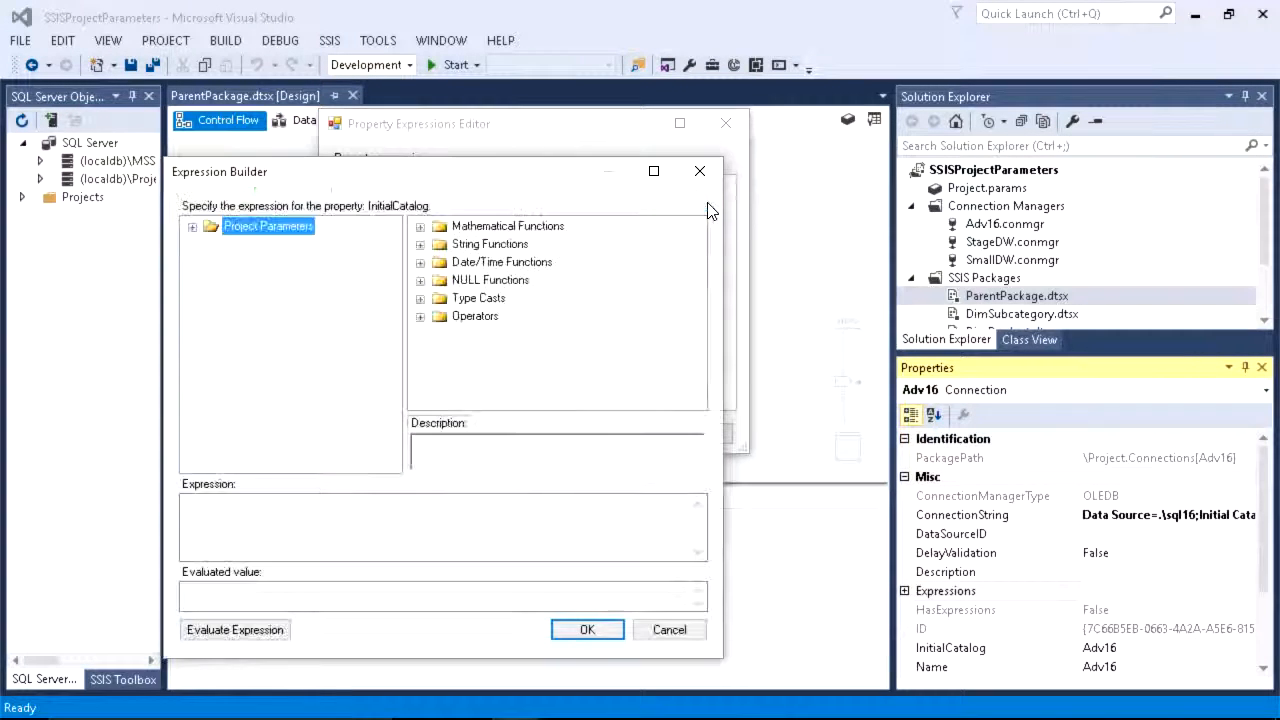
left_click(192, 227)
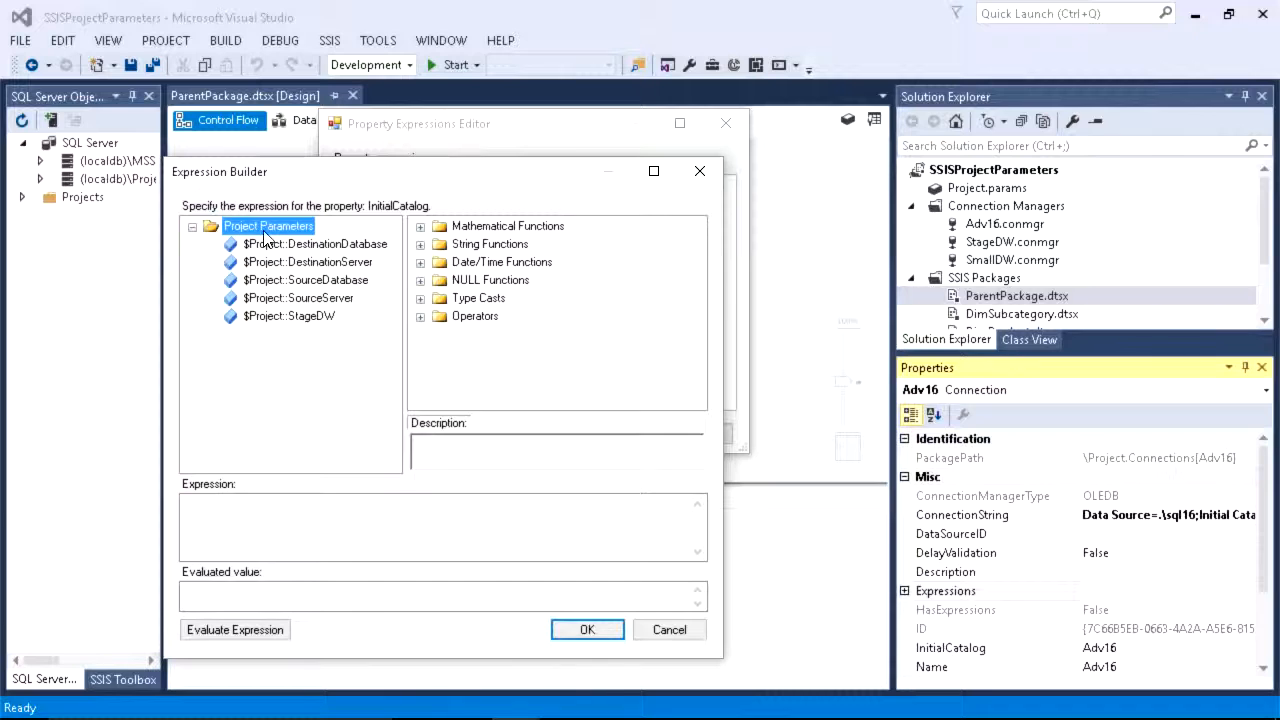
left_click_drag(628, 147, 628, 147)
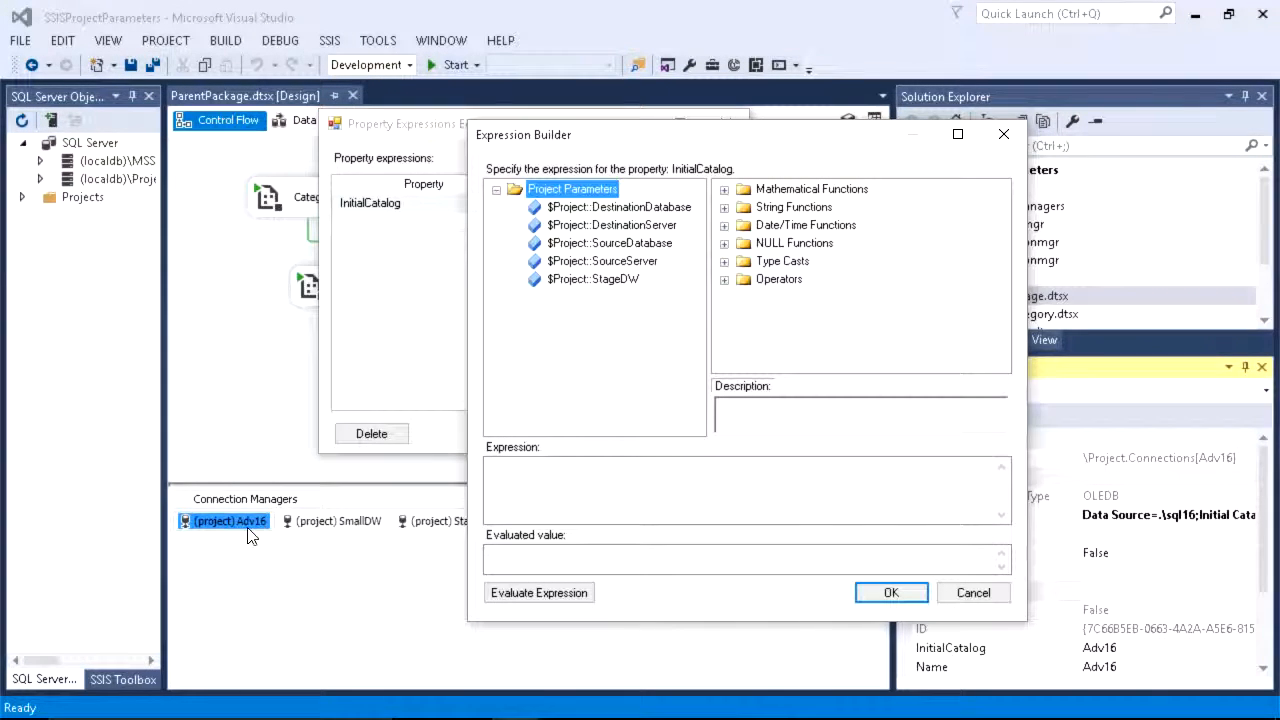
left_click(630, 246)
left_click_drag(630, 248, 579, 487)
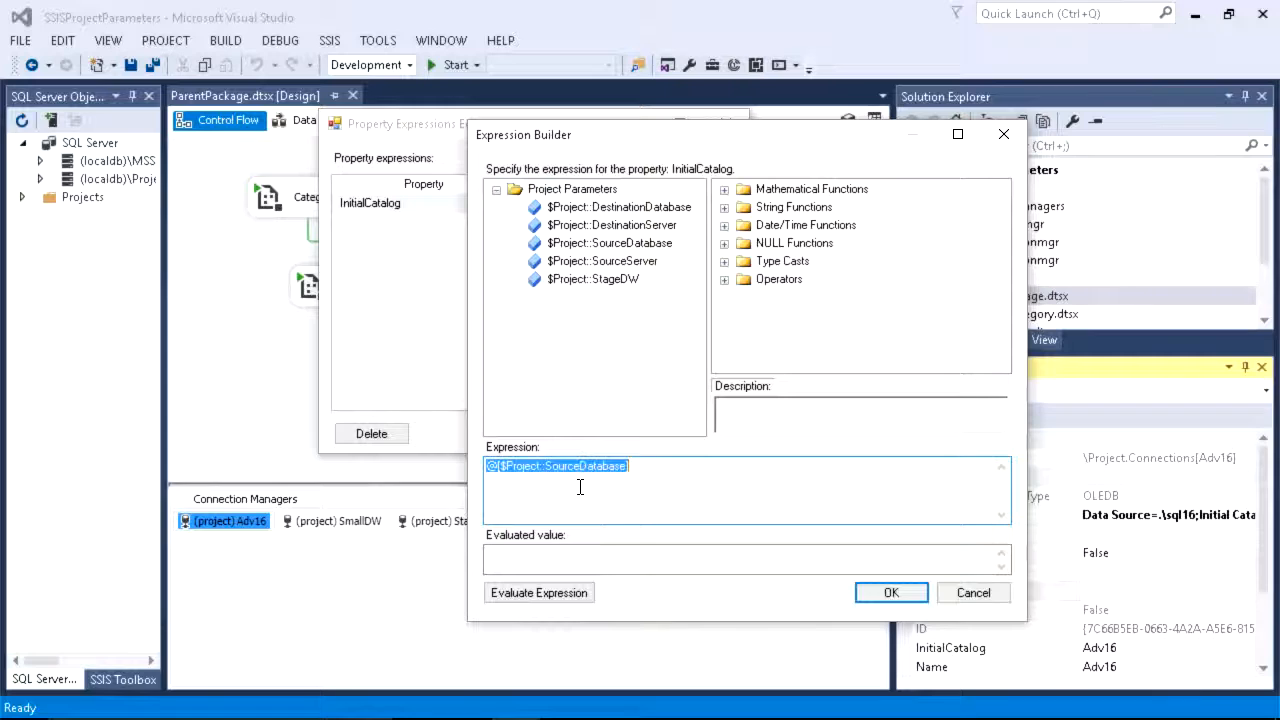
left_click(549, 593)
left_click_drag(531, 557, 472, 558)
left_click(891, 593)
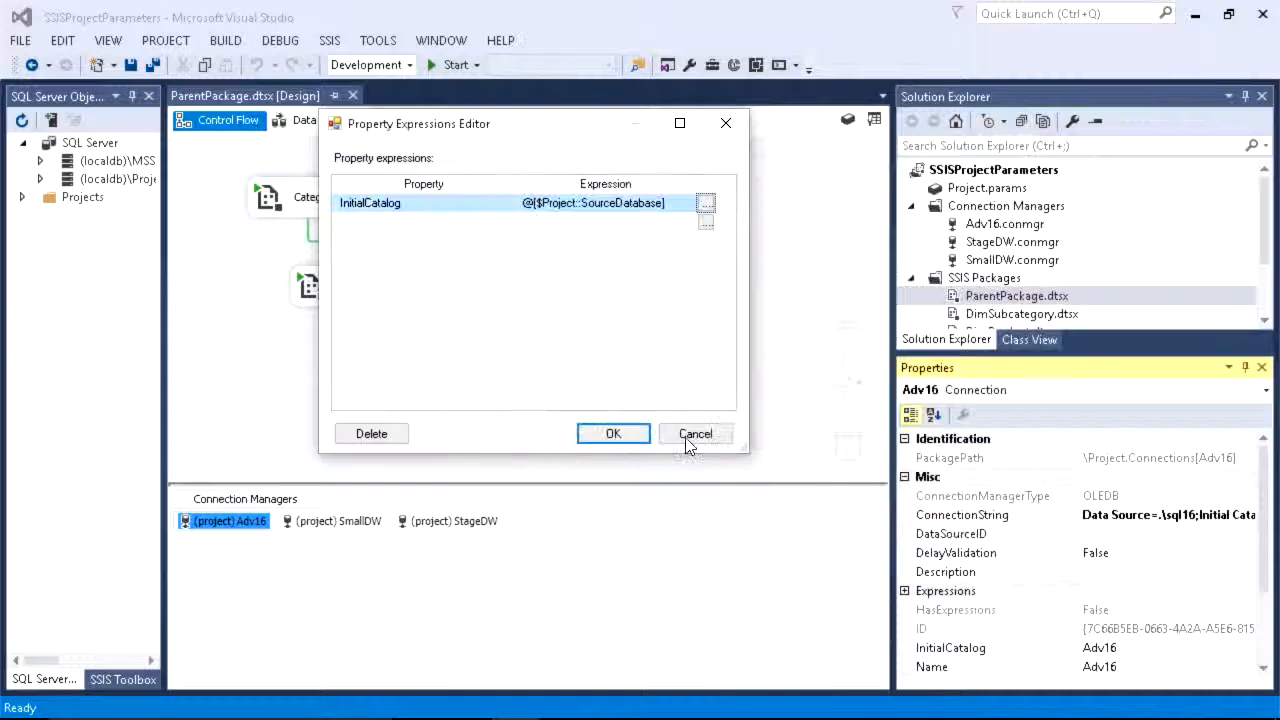
Add a ServerName expression of @[$Project::SourceServer] to the Adv16 connection, evaluate it and apply the property expressions
left_click(512, 222)
left_click(505, 222)
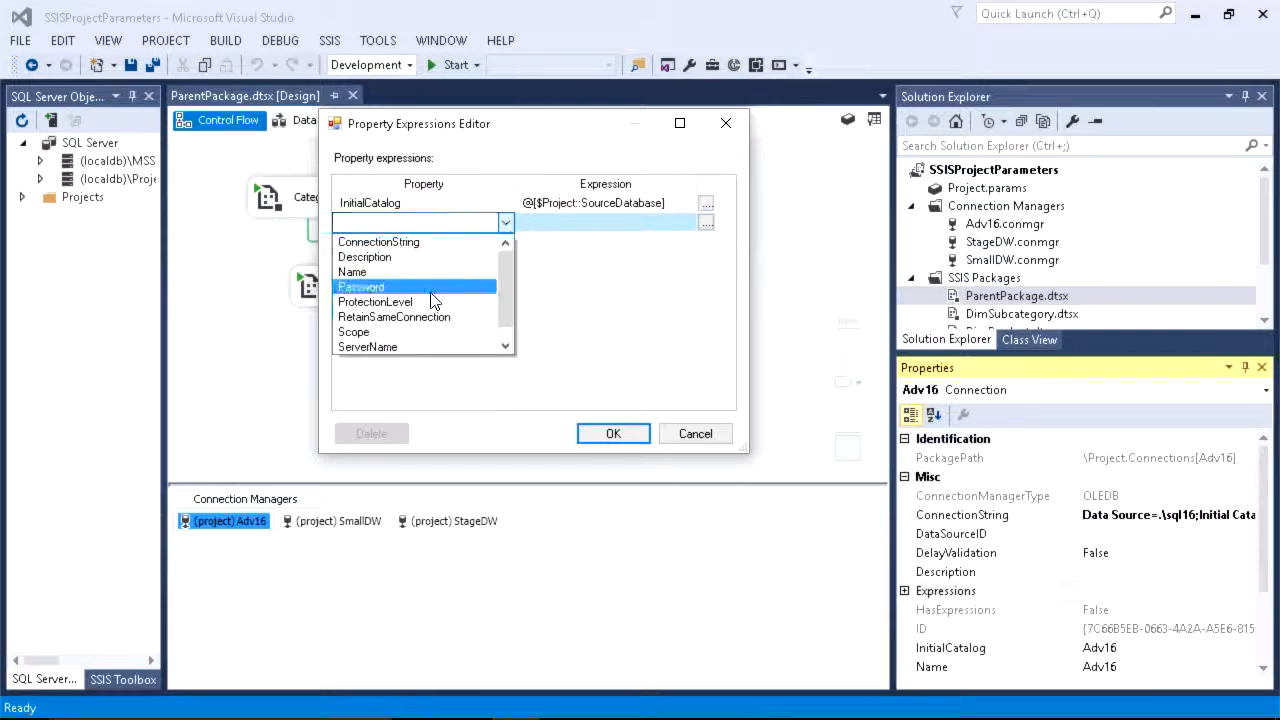
left_click(390, 350)
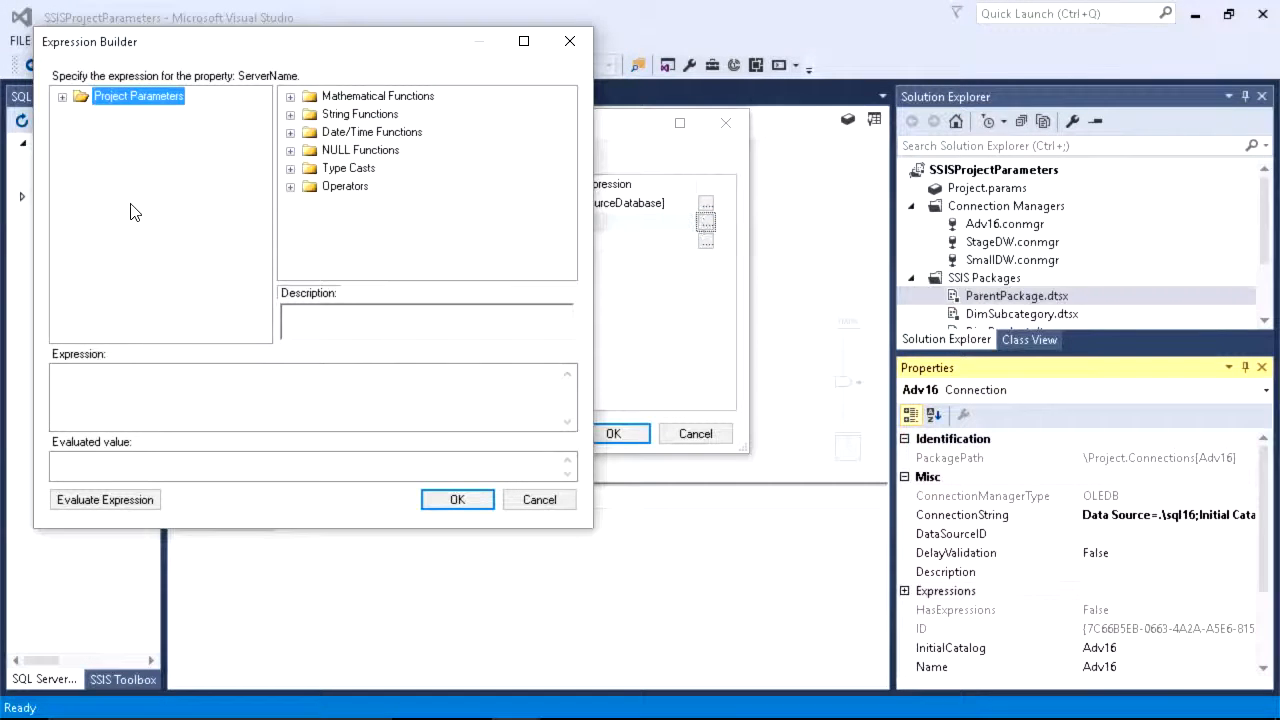
left_click(62, 97)
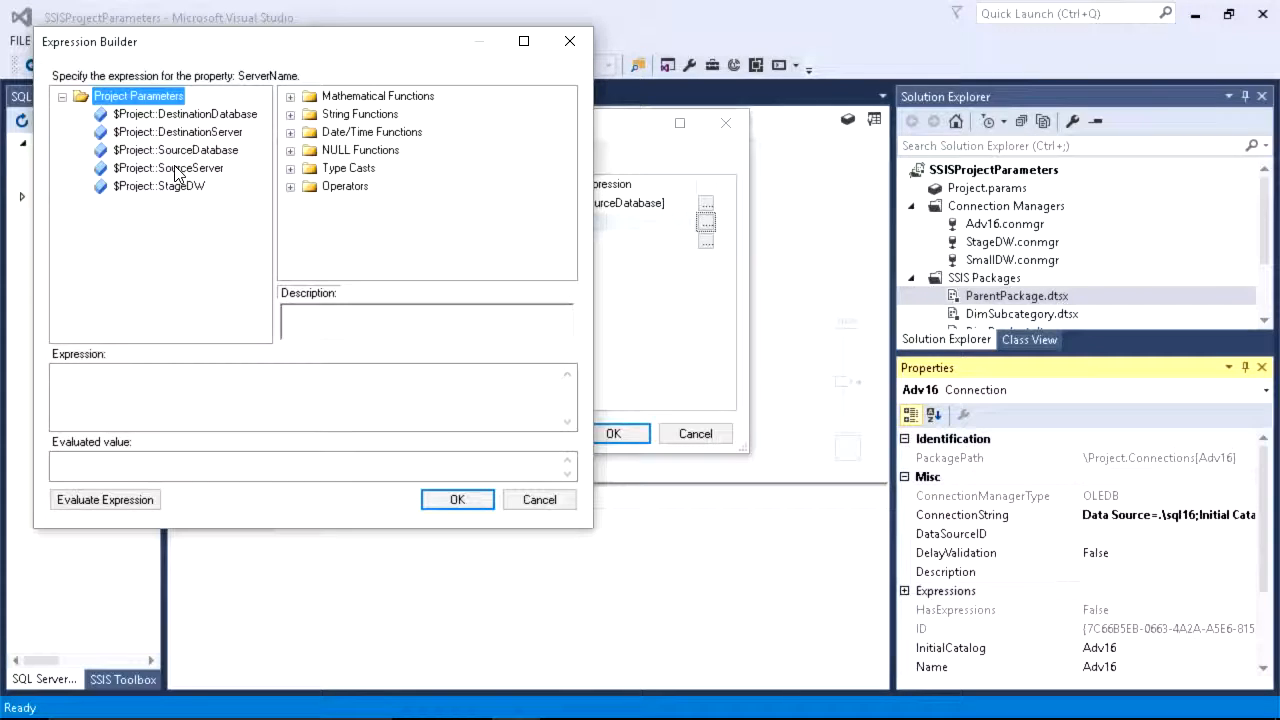
left_click_drag(175, 170, 177, 398)
left_click(145, 500)
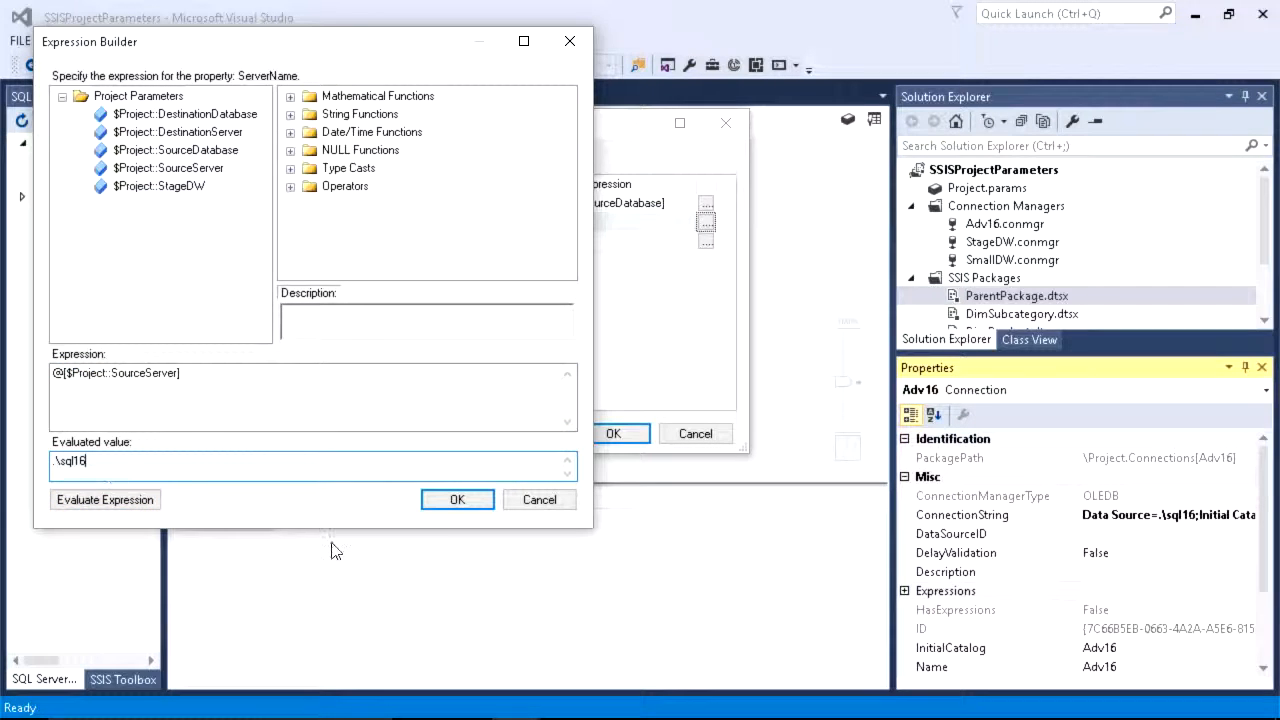
left_click(455, 500)
left_click(610, 434)
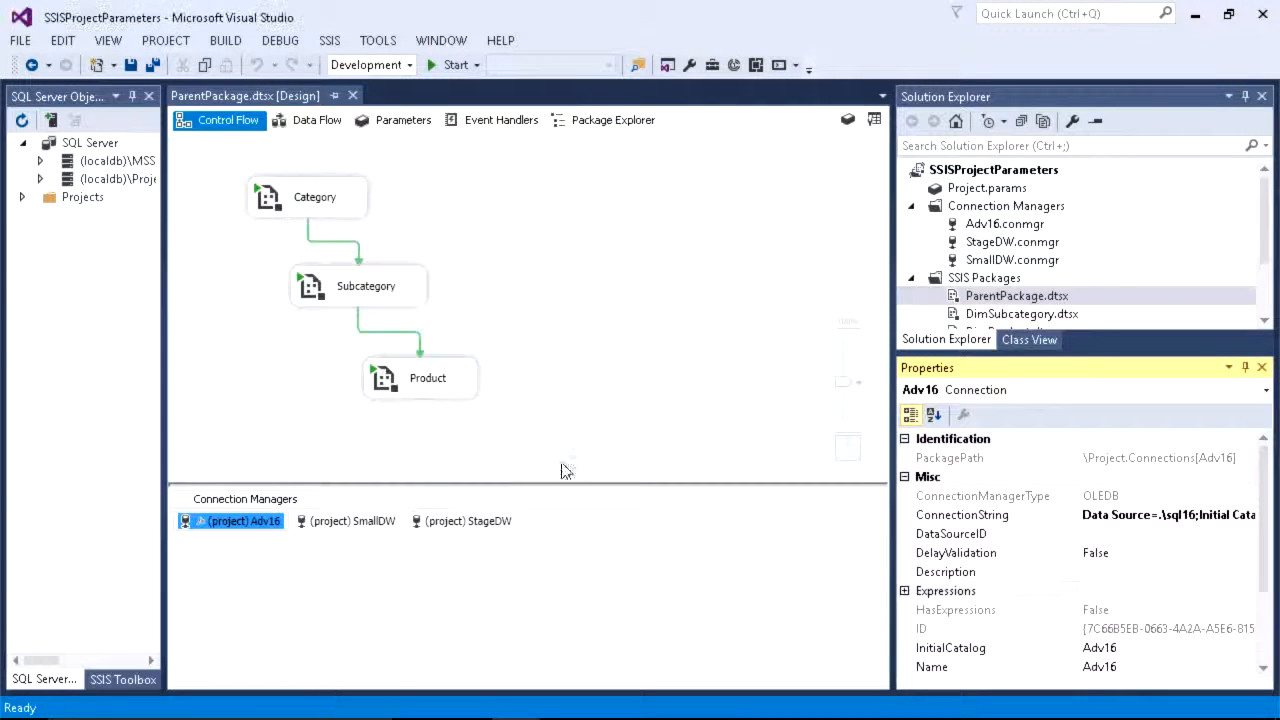
Open the property expressions of the SmallDW project connection and add an entry for the InitialCatalog property
left_click(370, 521)
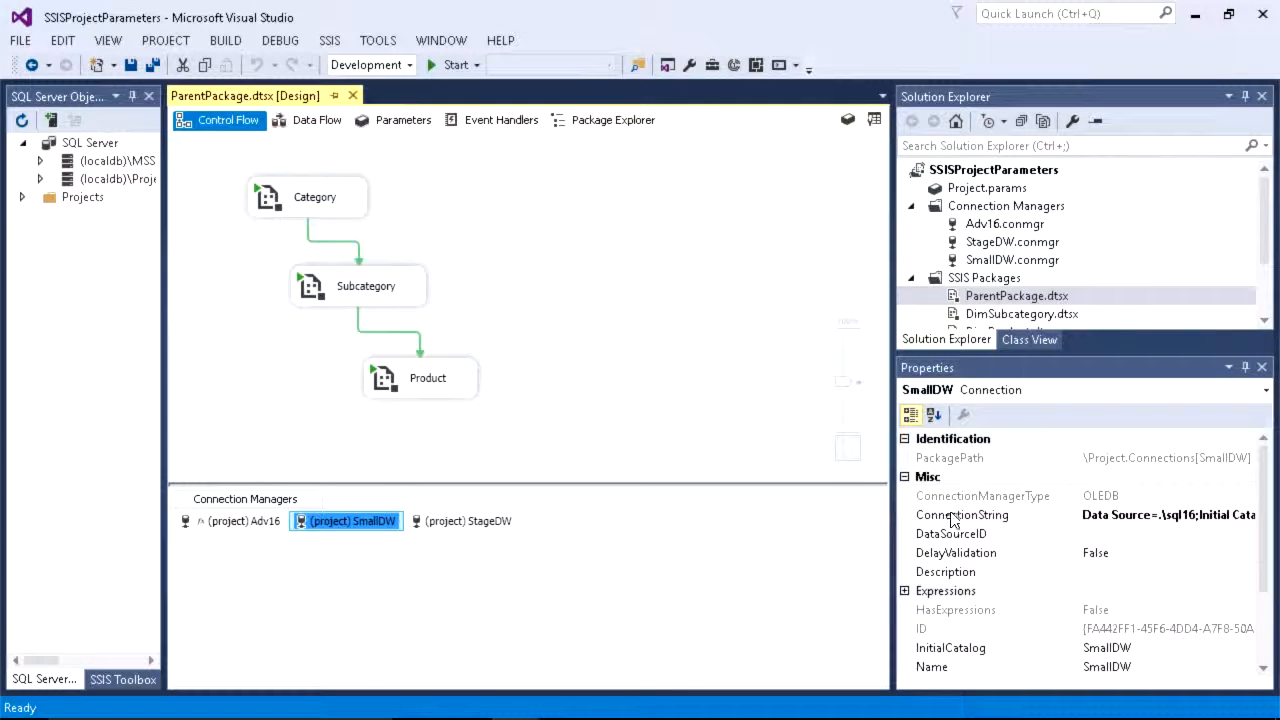
left_click(1123, 590)
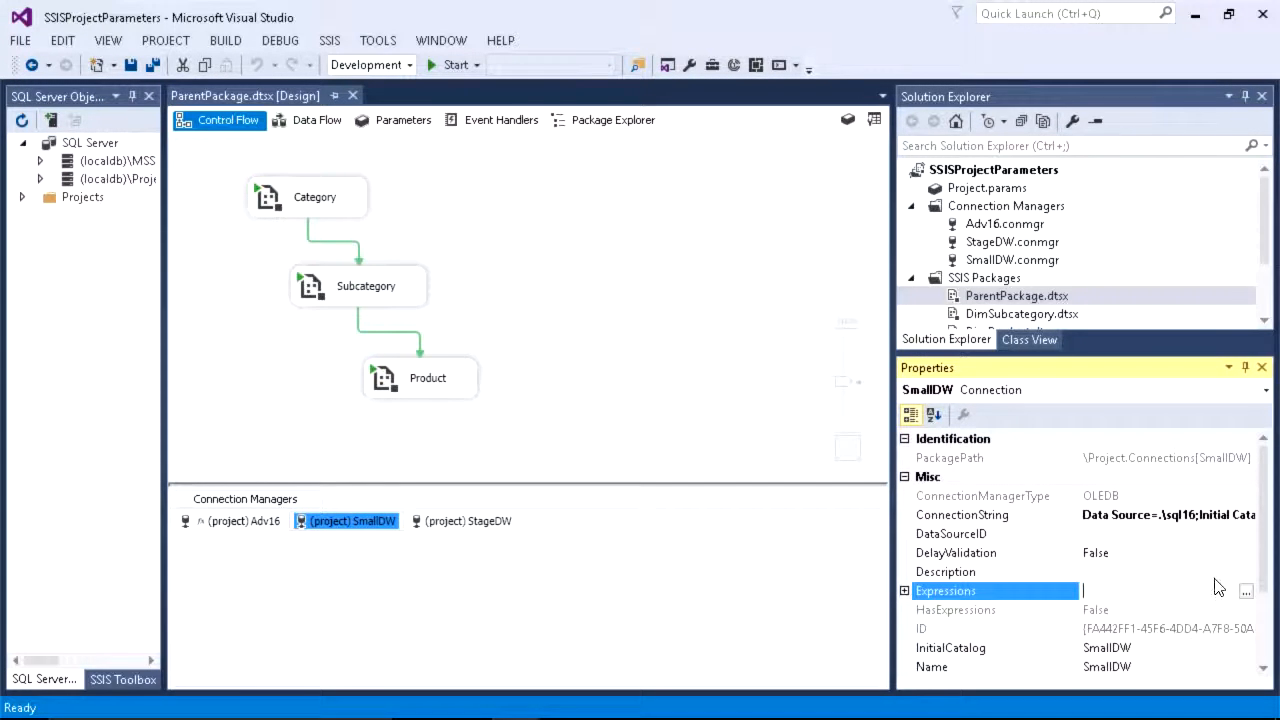
left_click(1246, 591)
left_click(600, 280)
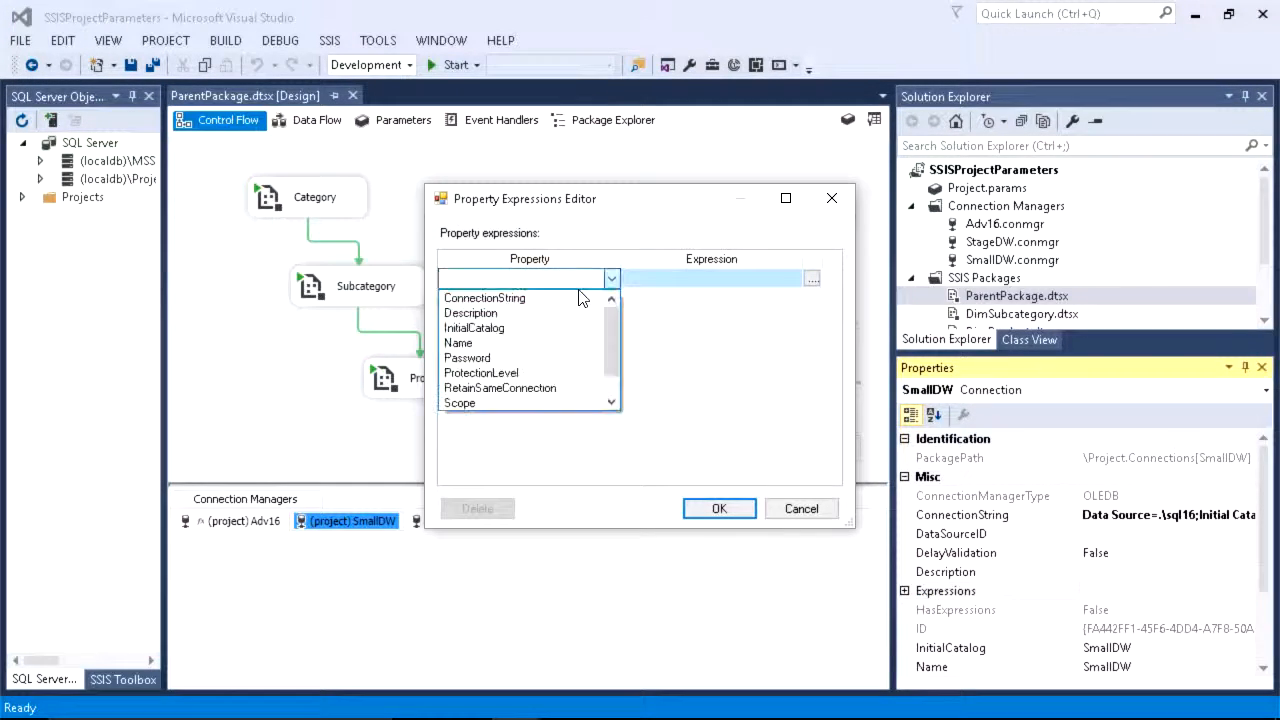
left_click(480, 326)
Build SmallDW's InitialCatalog expression as @[$Project::DestinationDatabase], evaluate it and accept it
left_click(811, 279)
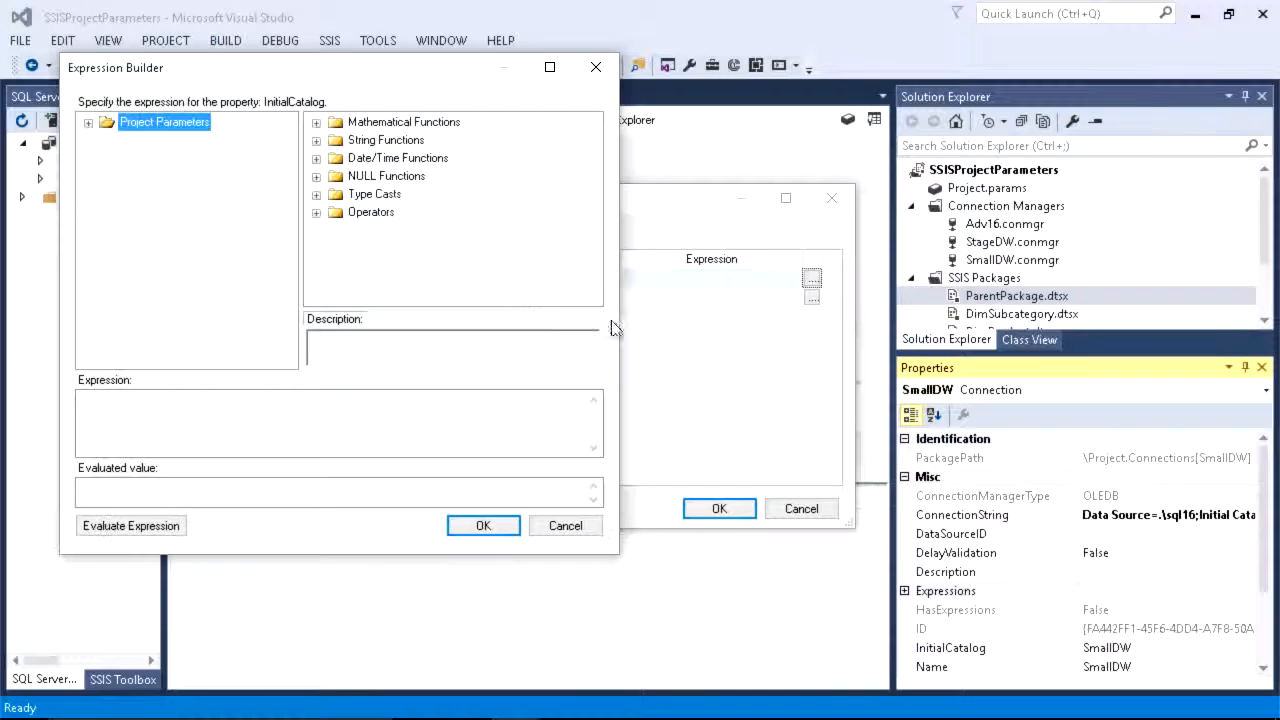
left_click(88, 122)
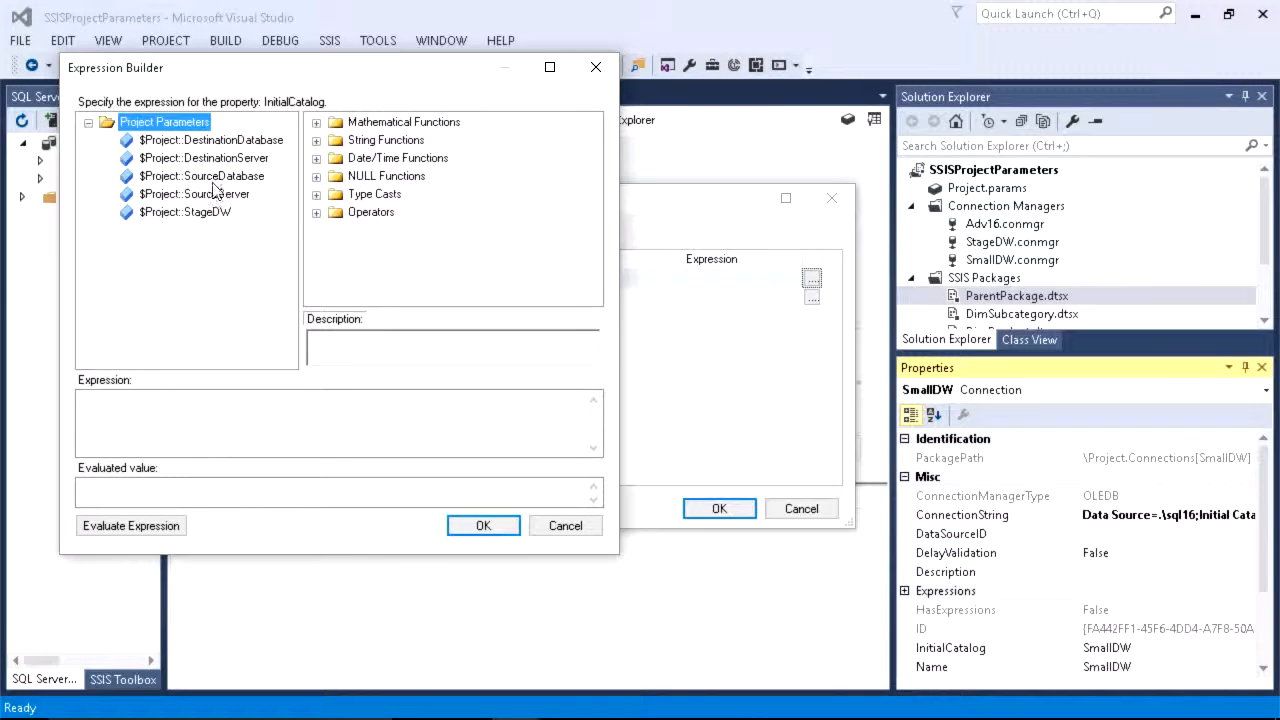
left_click_drag(235, 148, 217, 440)
left_click(140, 525)
left_click_drag(130, 500, 57, 480)
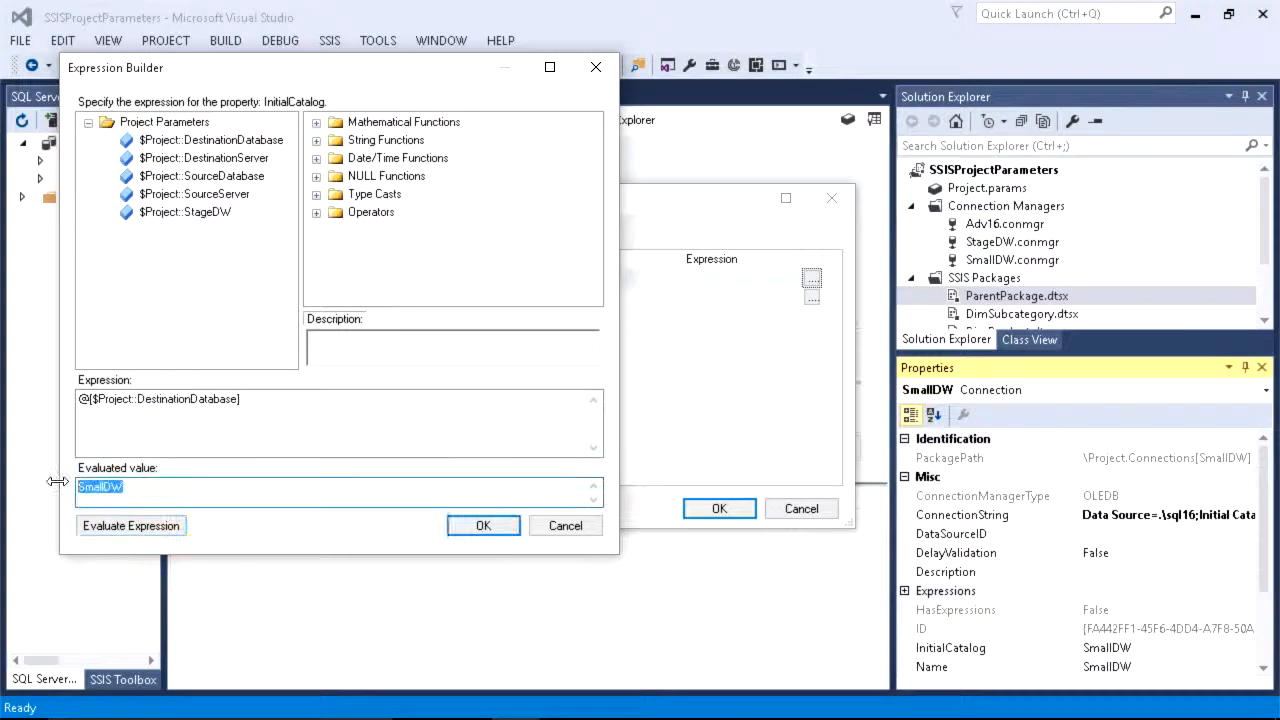
left_click(484, 525)
Add a ServerName expression of @[$Project::DestinationServer] to the SmallDW connection, evaluate it and apply the property expressions
left_click(557, 298)
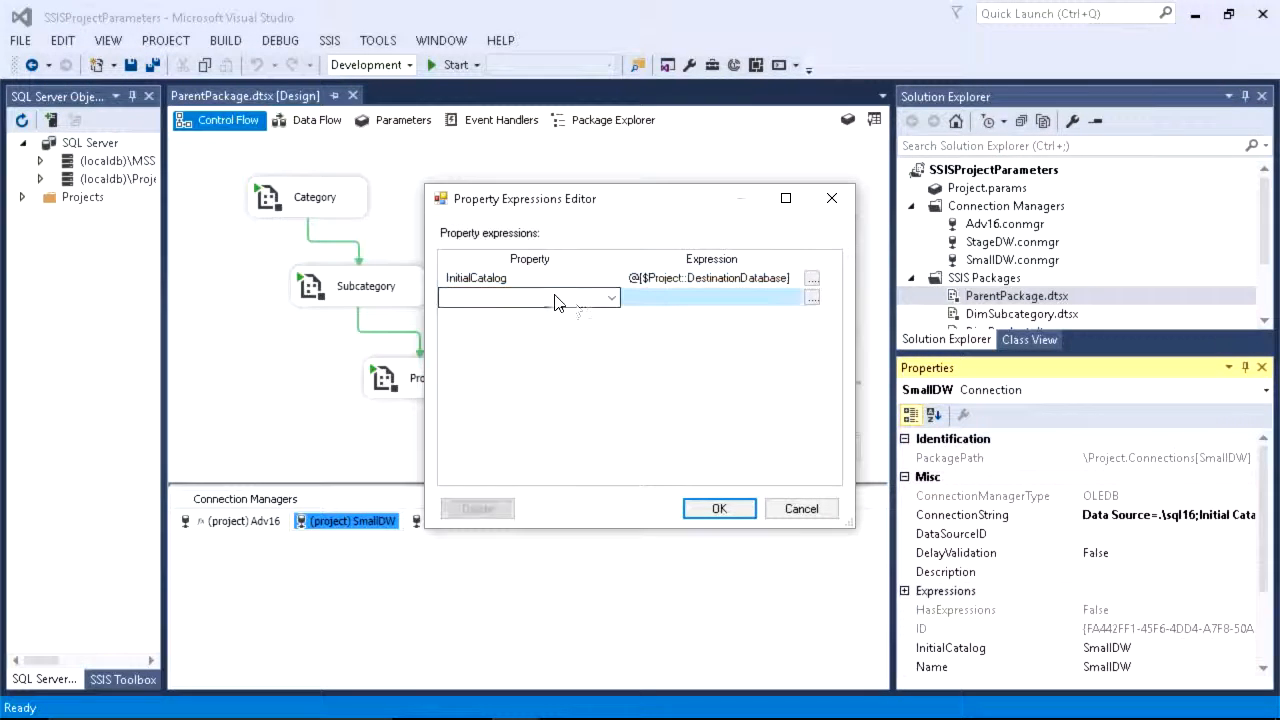
left_click(611, 297)
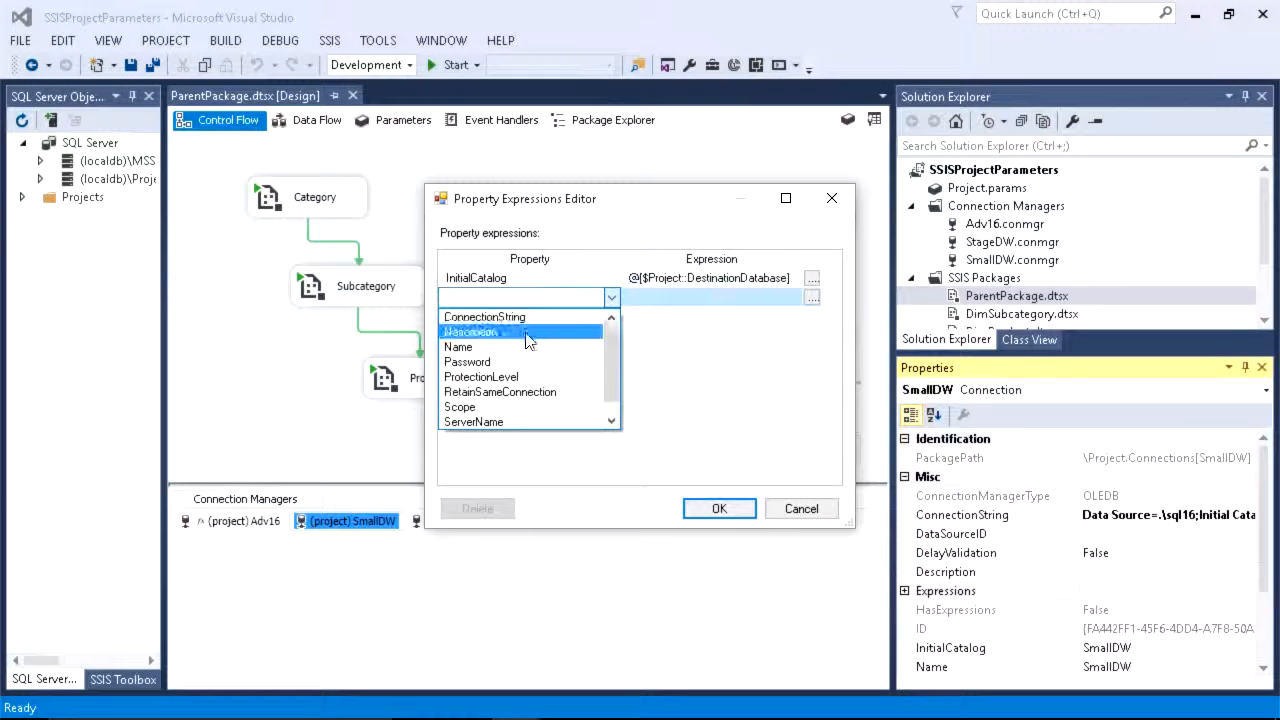
left_click(491, 421)
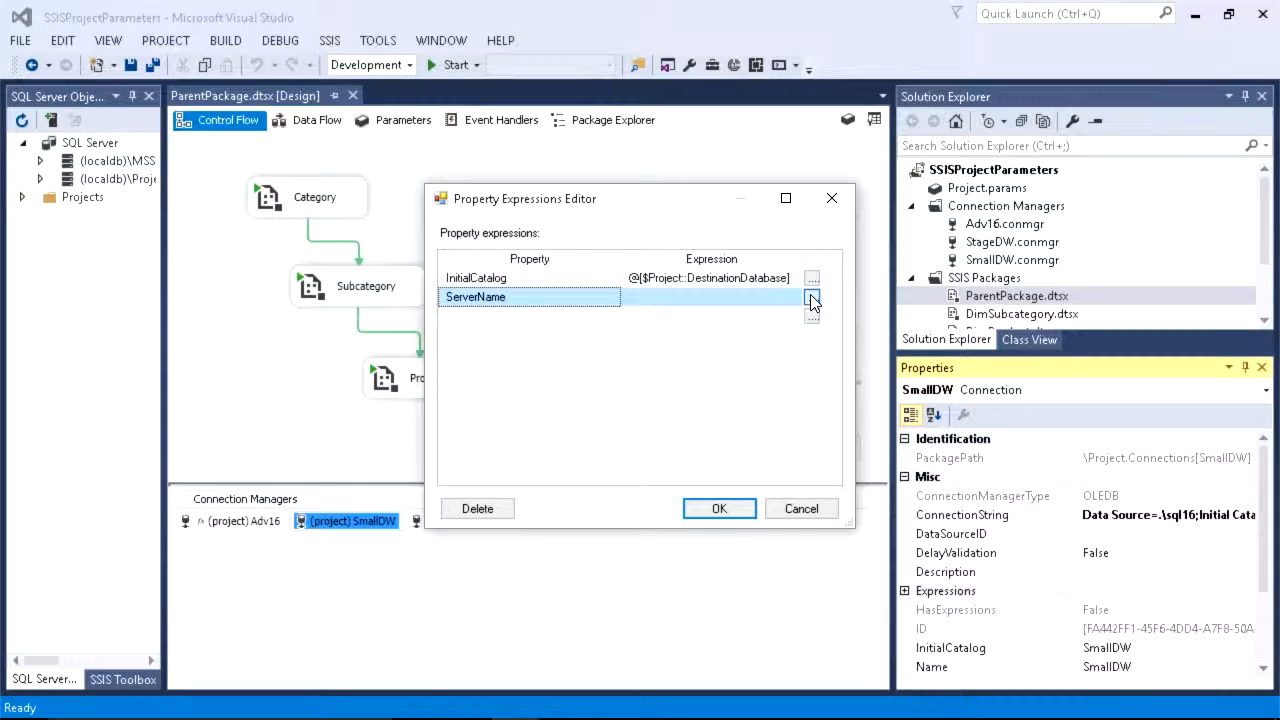
left_click(812, 300)
left_click(114, 149)
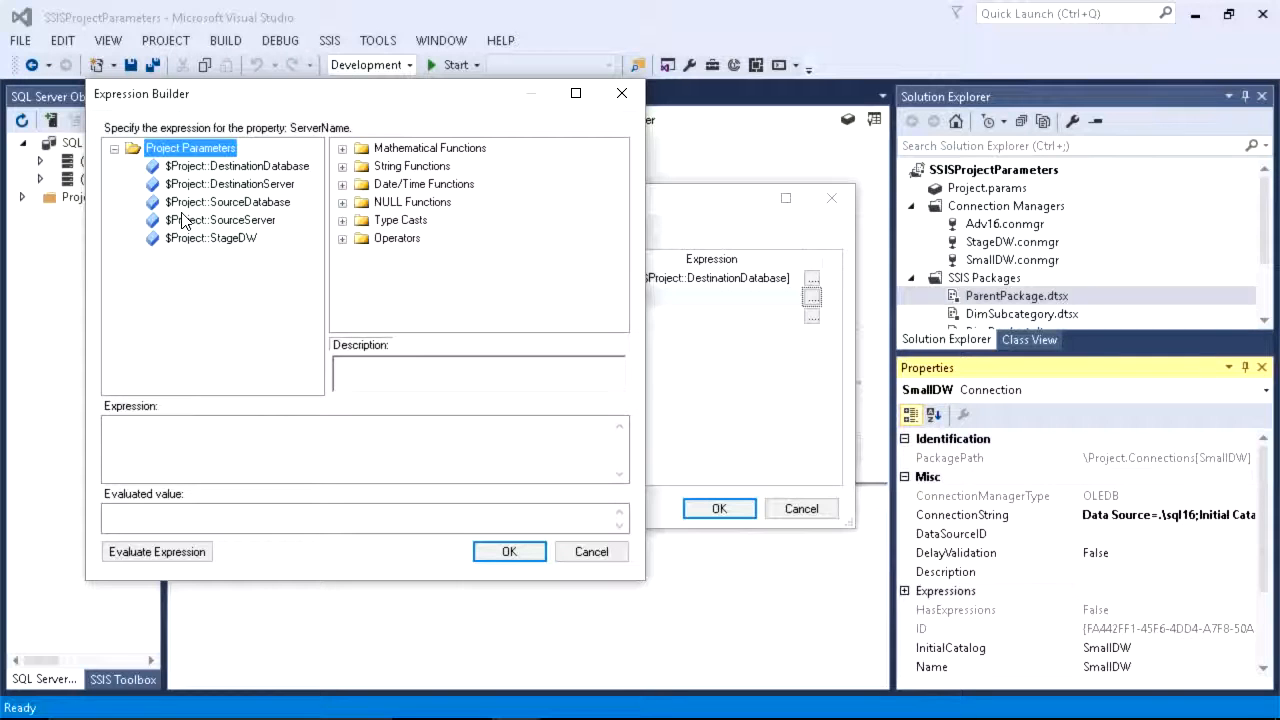
left_click_drag(230, 184, 200, 445)
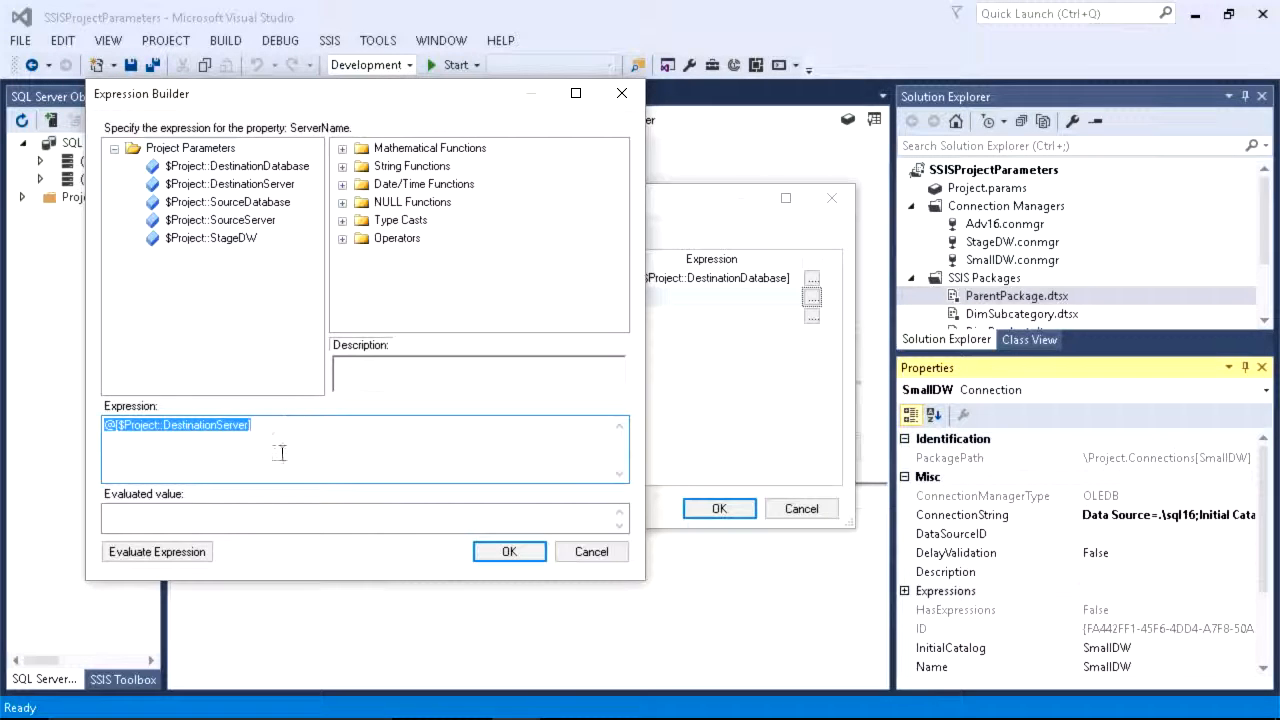
left_click(205, 552)
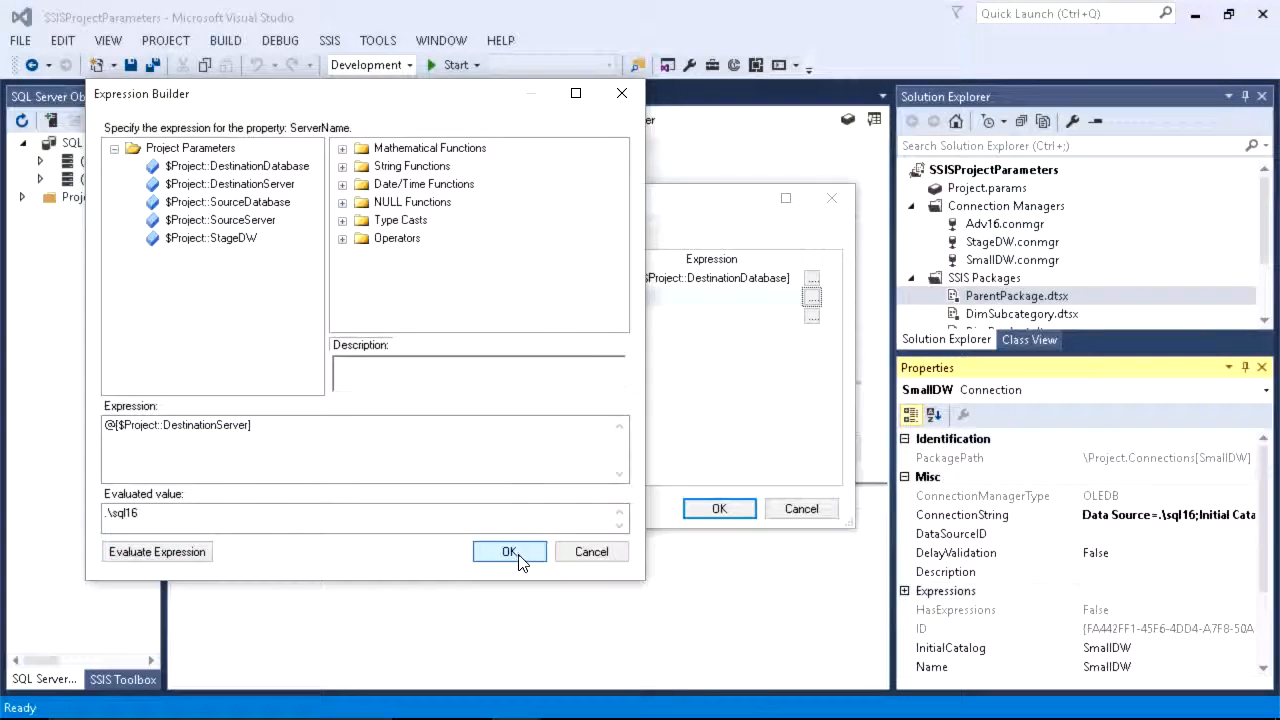
left_click(509, 552)
left_click(719, 509)
Open the property expressions of the StageDW project connection and add an entry for the InitialCatalog property
left_click(472, 524)
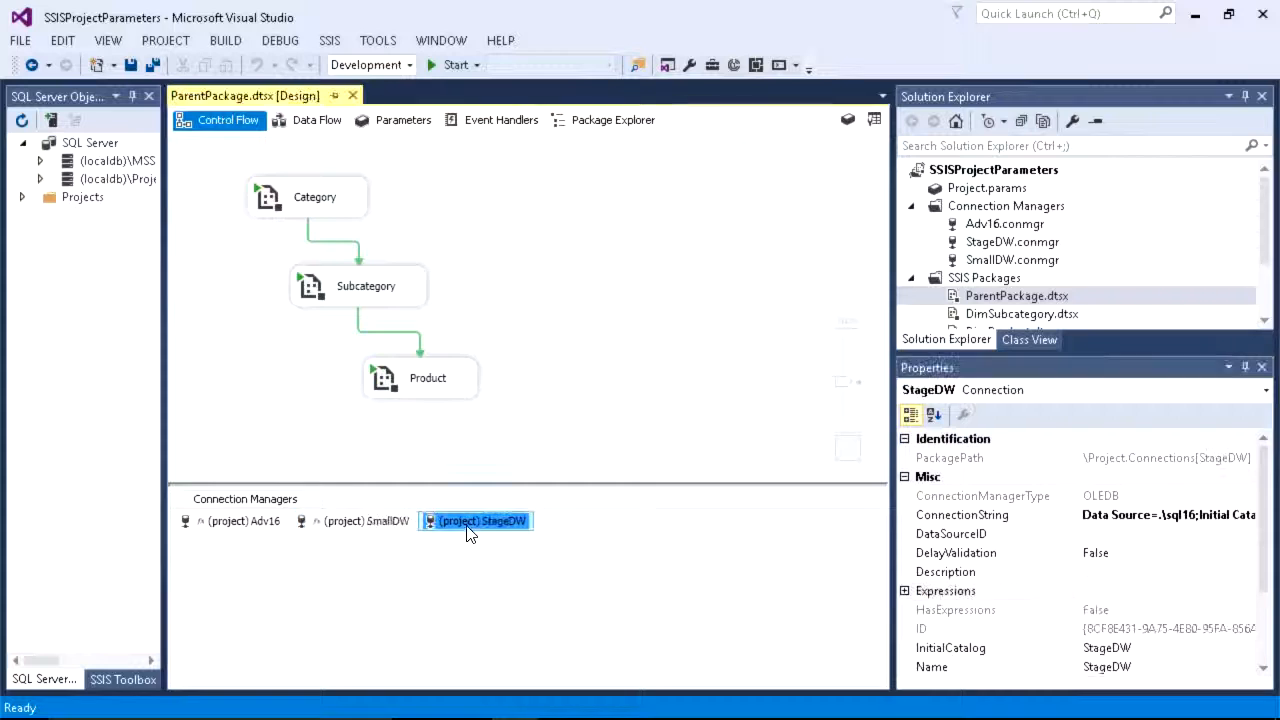
left_click(1131, 592)
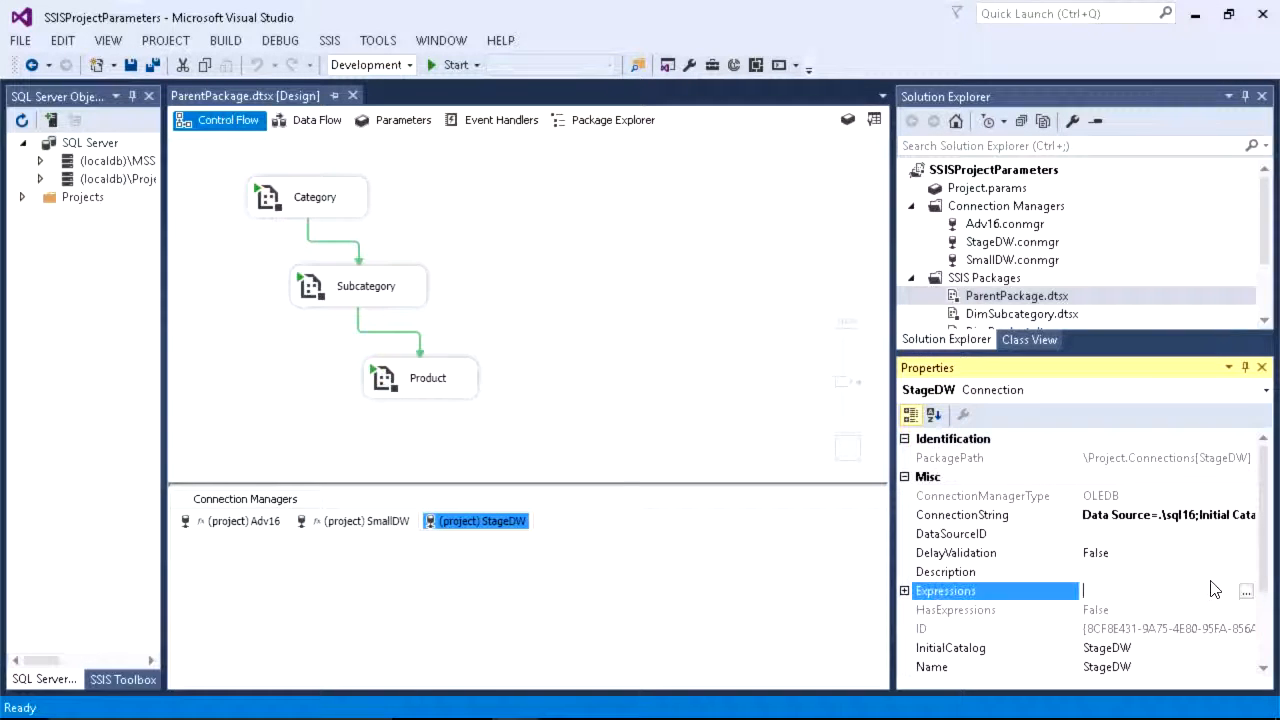
left_click(1246, 592)
left_click(603, 280)
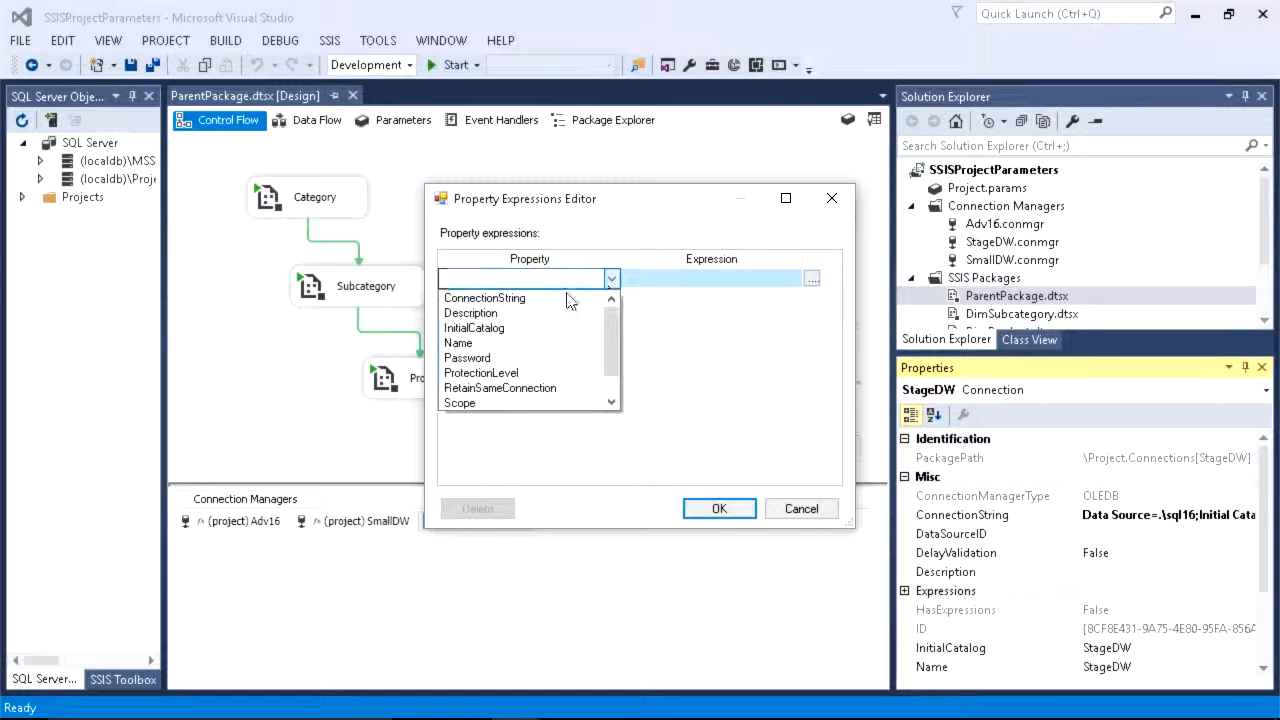
left_click(526, 298)
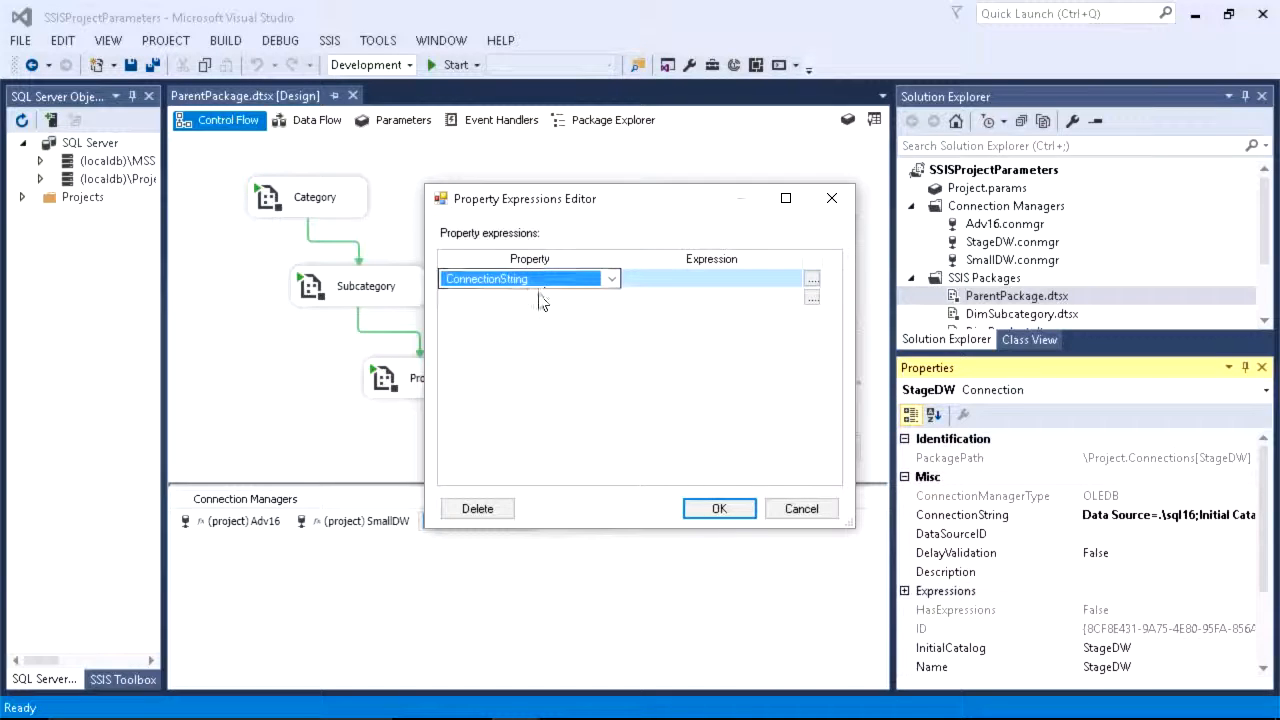
left_click(609, 279)
left_click(523, 327)
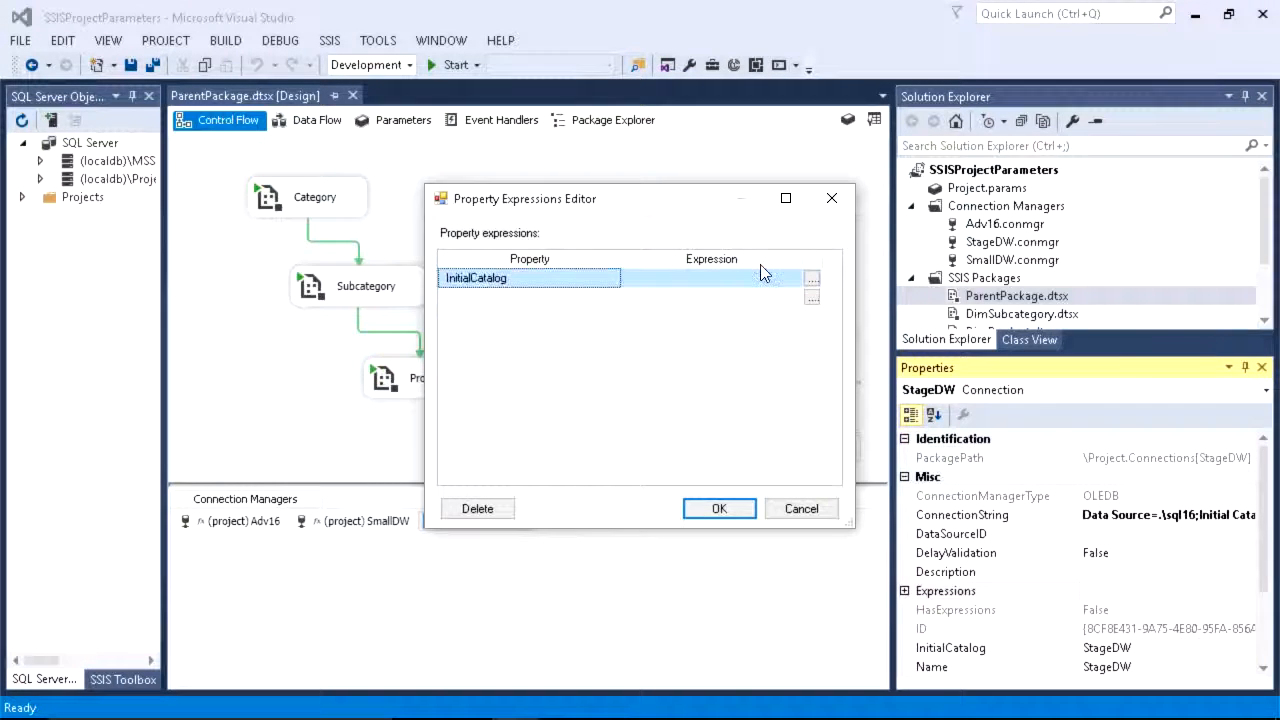
Build StageDW's InitialCatalog expression as @[$Project::StageDW], evaluate it and accept it
left_click(811, 279)
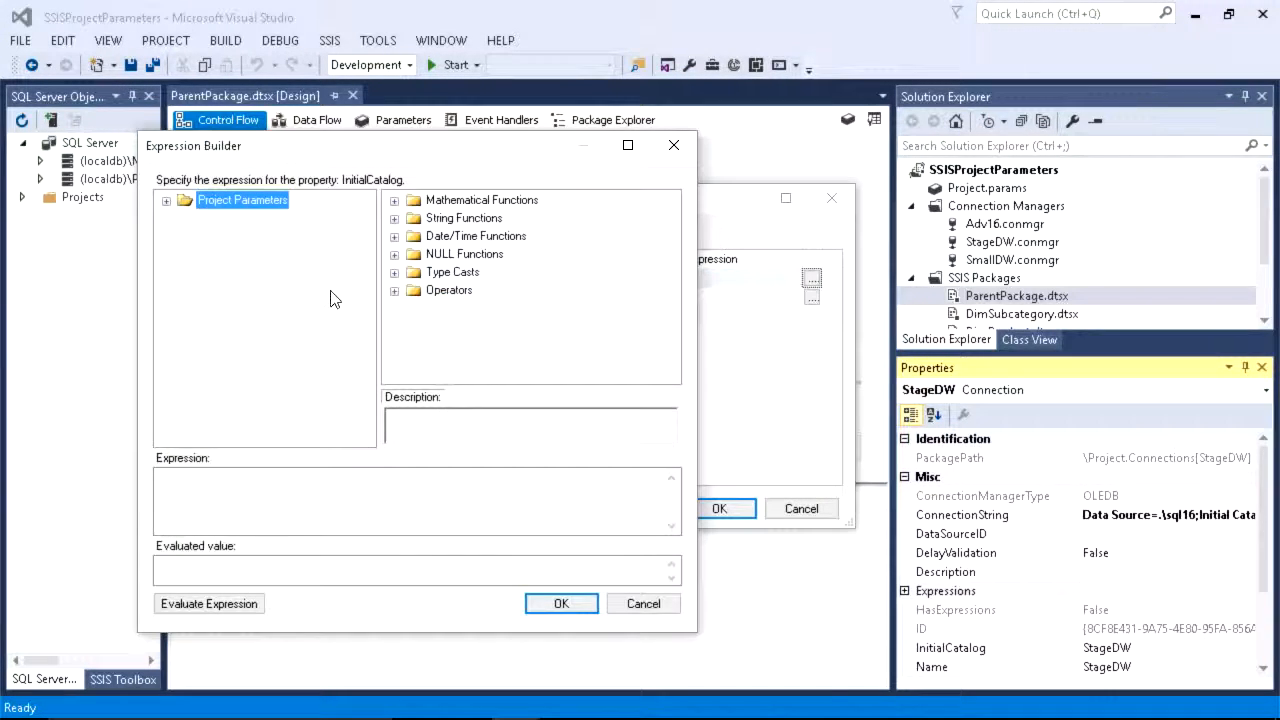
left_click(166, 200)
left_click_drag(236, 288, 252, 524)
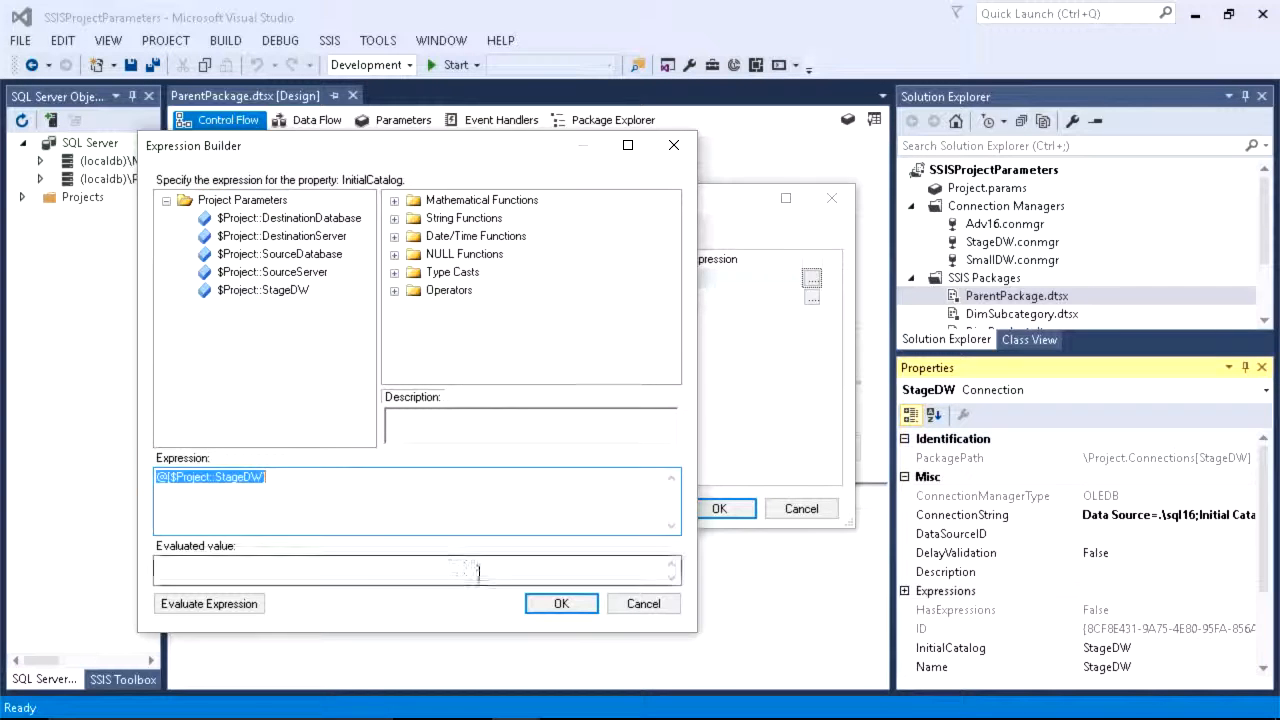
left_click(245, 604)
left_click(555, 604)
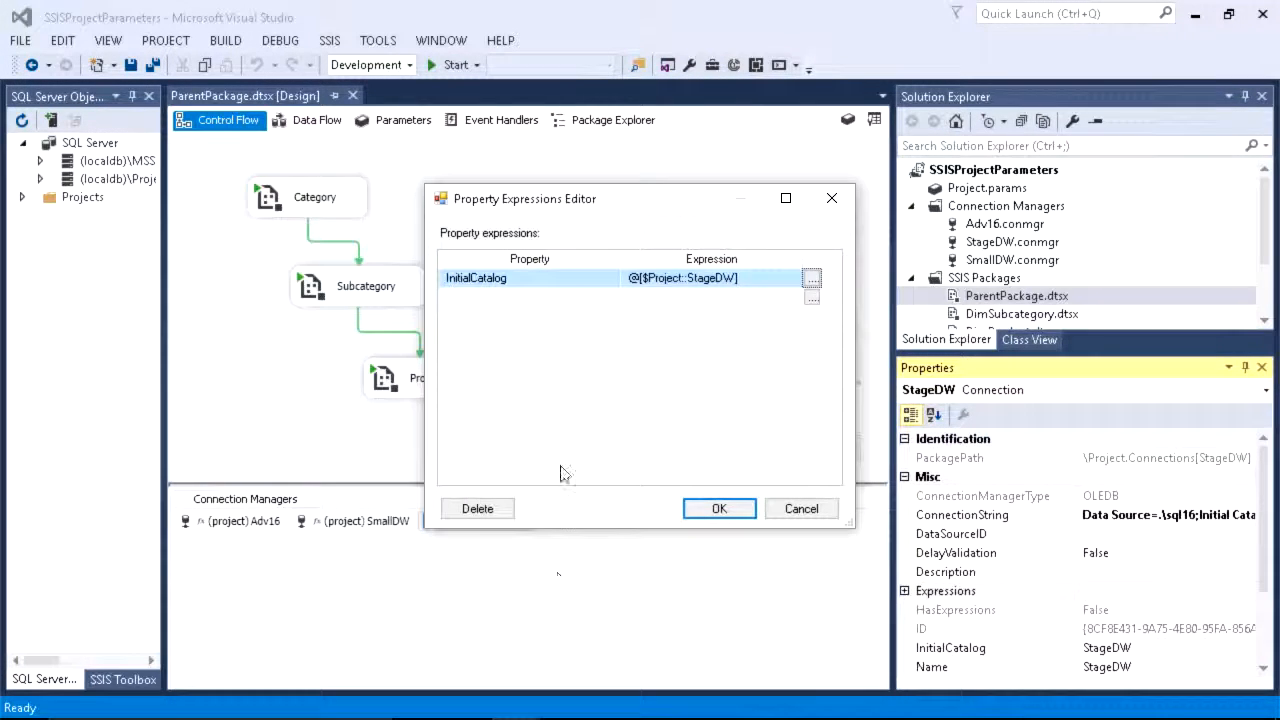
Add a ServerName expression of @[$Project::DestinationServer] to the StageDW connection, evaluate it and apply the property expressions
left_click(545, 298)
left_click(611, 298)
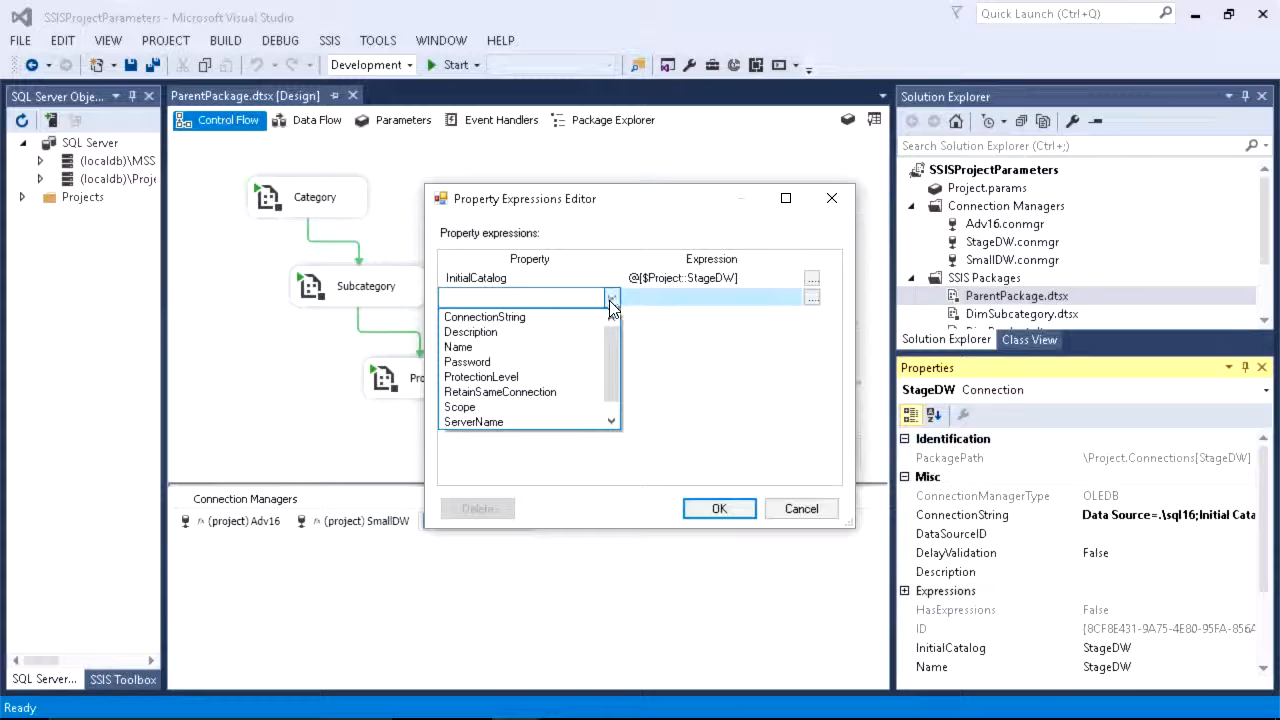
left_click(480, 421)
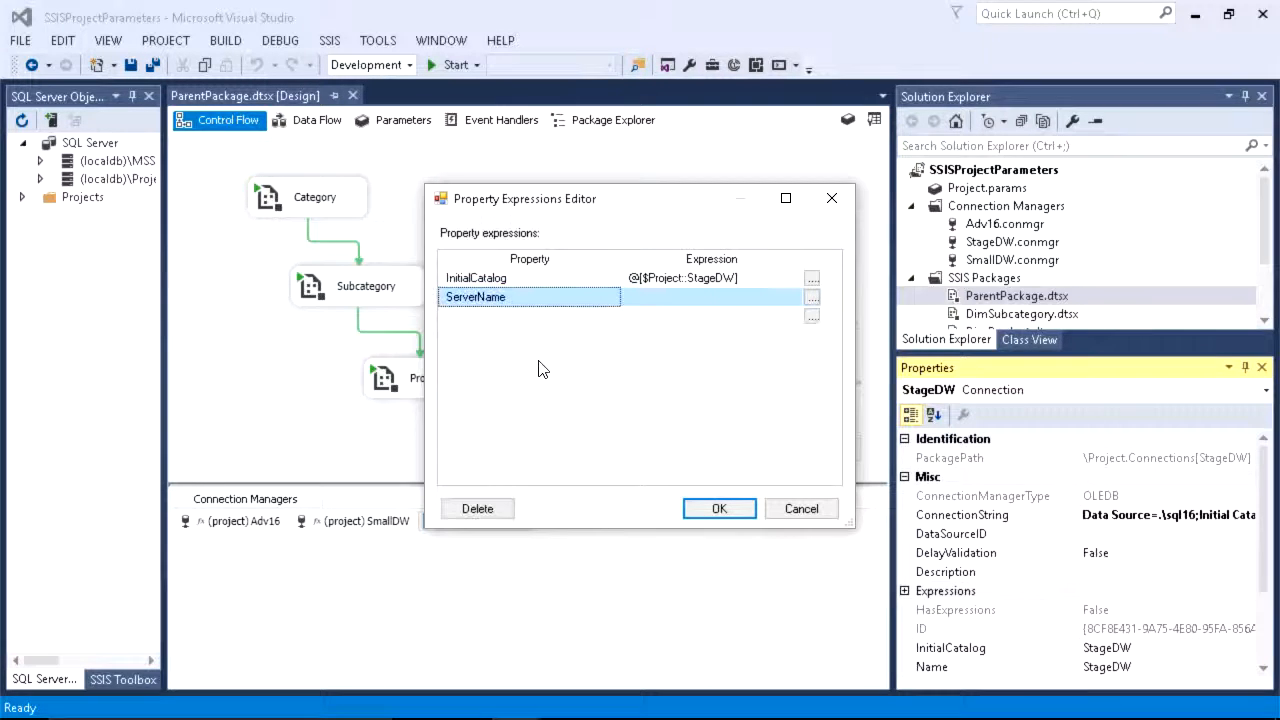
left_click(812, 298)
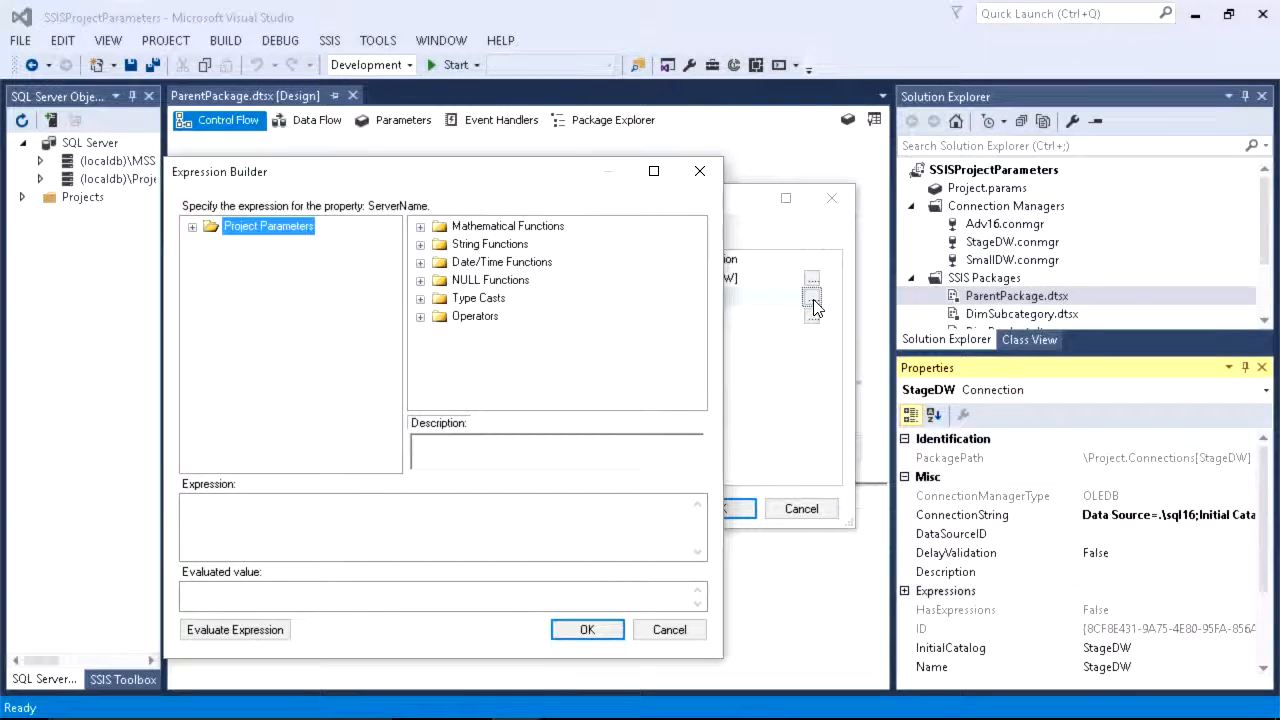
left_click(192, 227)
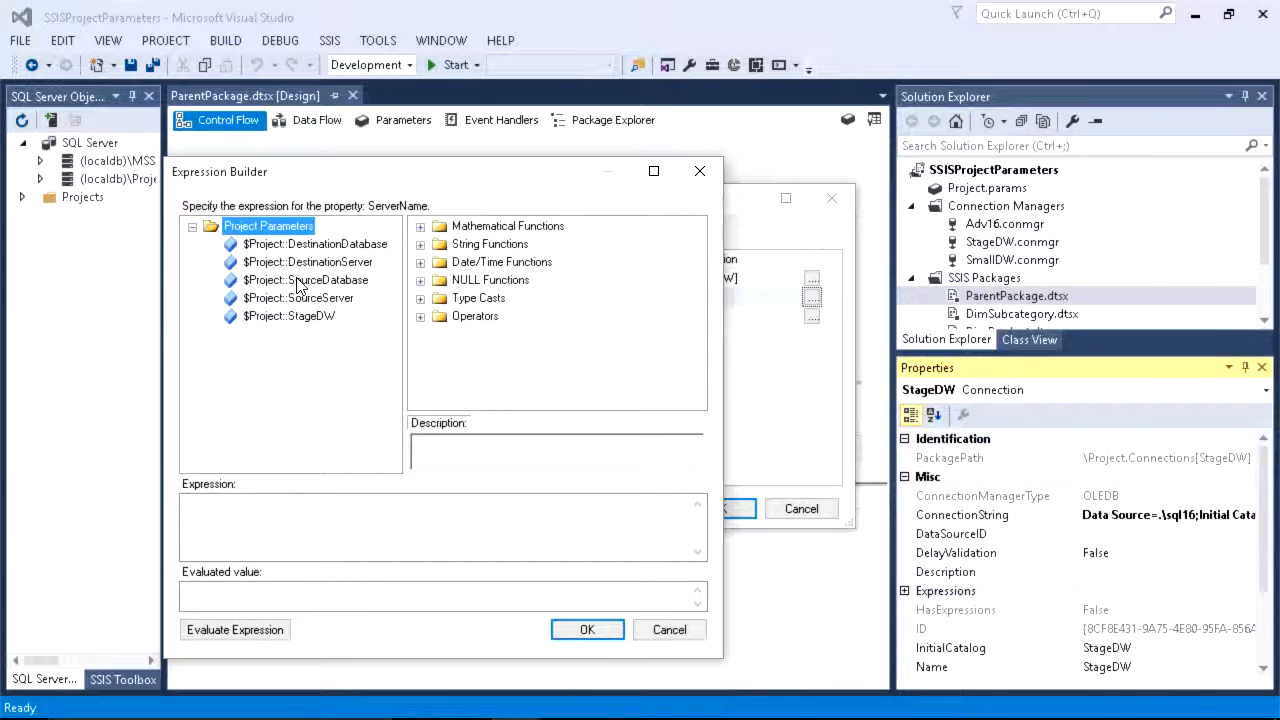
left_click_drag(300, 262, 248, 528)
left_click(235, 629)
left_click(587, 629)
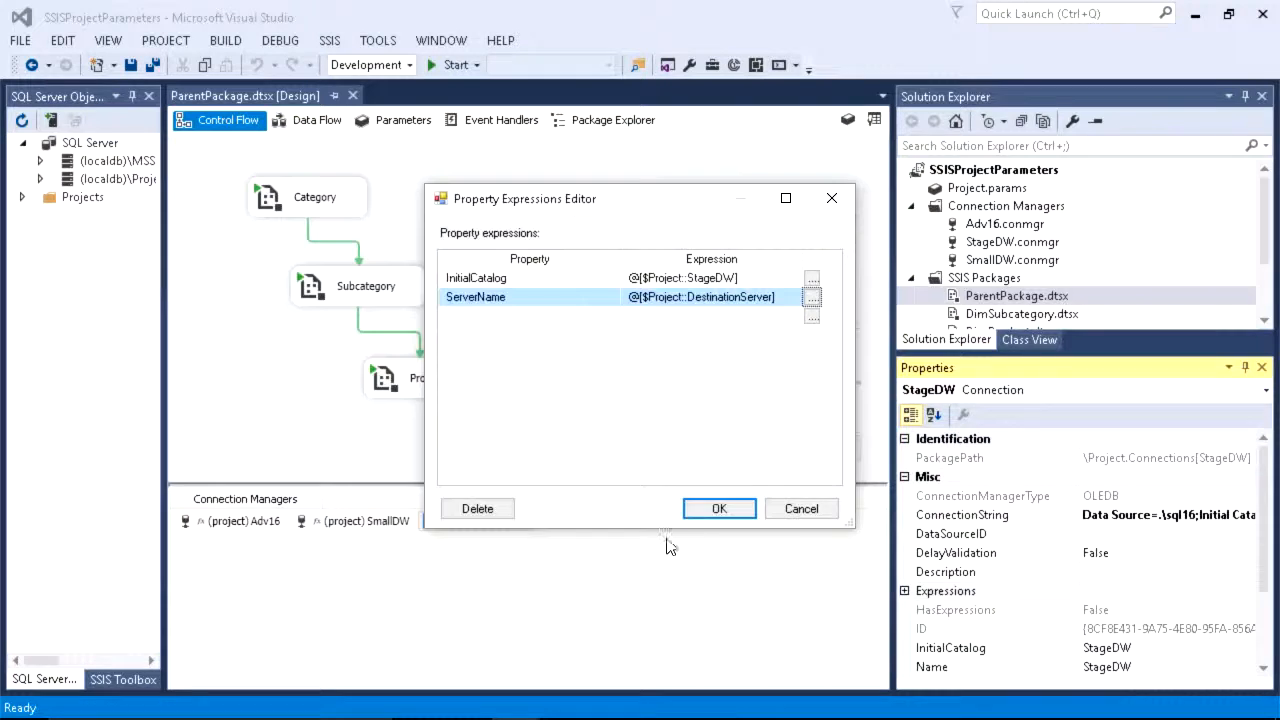
left_click(722, 512)
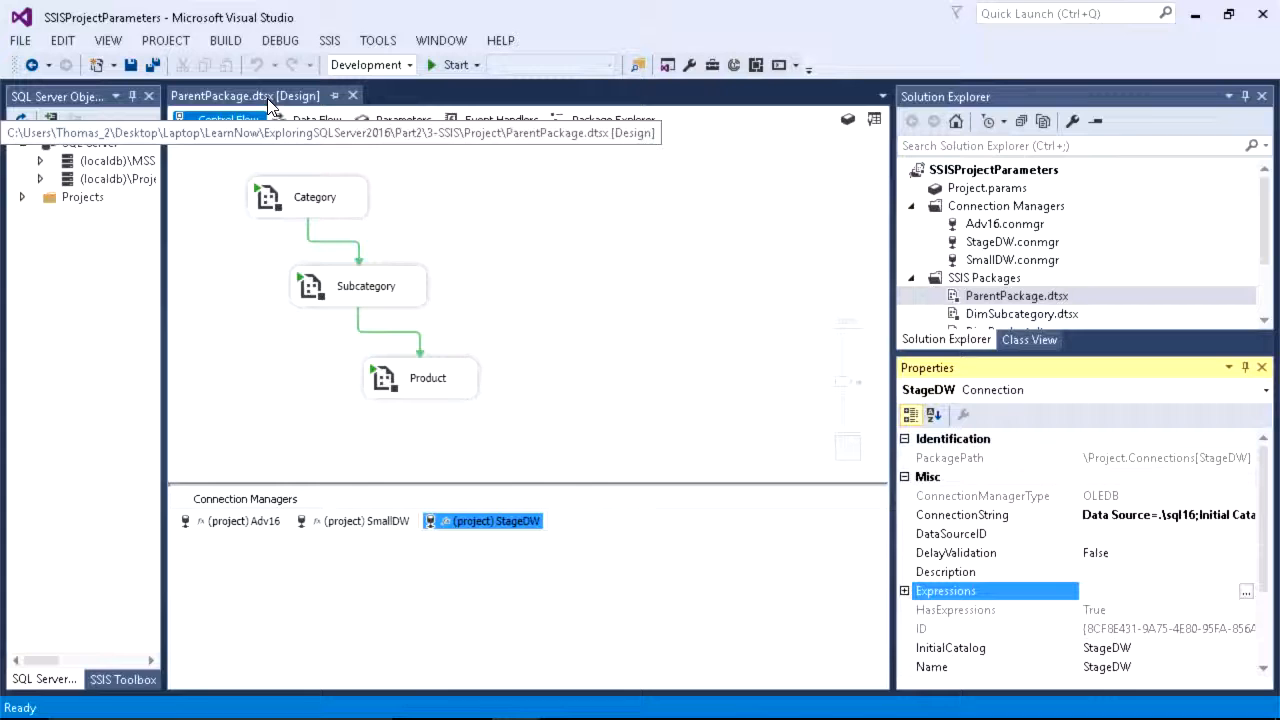
Open DimSubcategory.dtsx, inspect its Adv16, SmallDW and StageDW project connections for expressions, and close both open packages
left_click(448, 268)
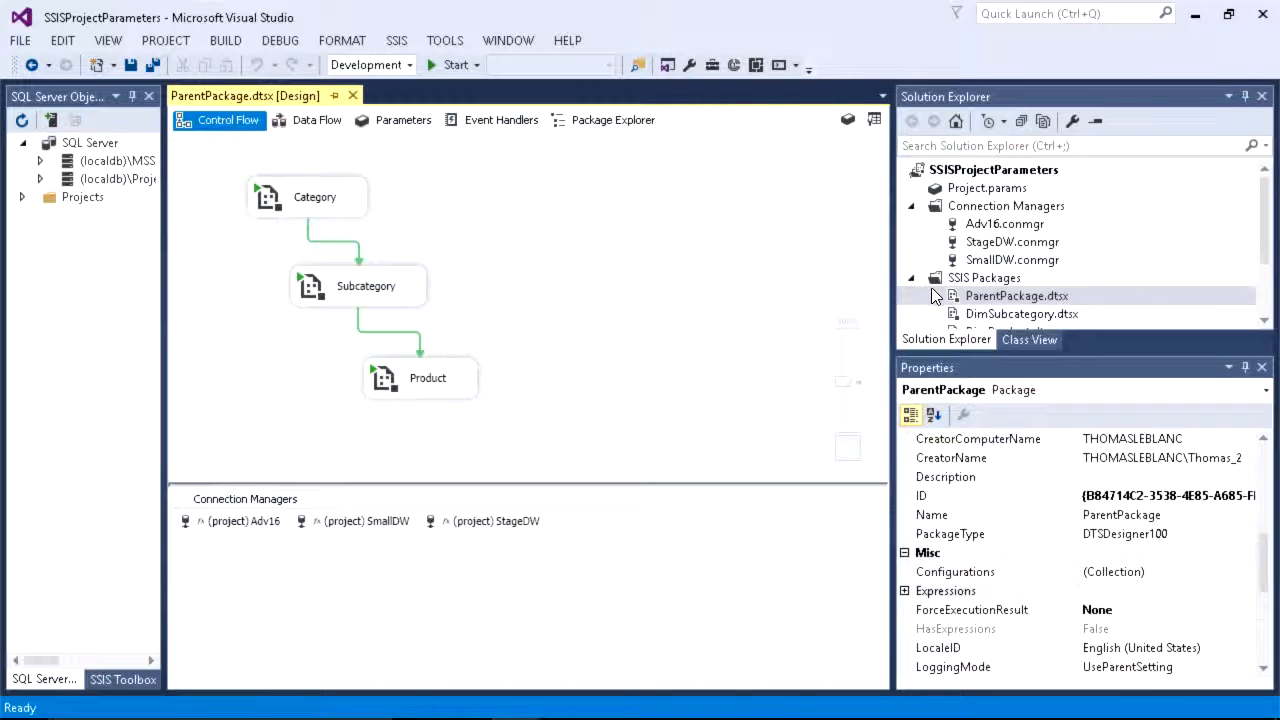
left_click(978, 316)
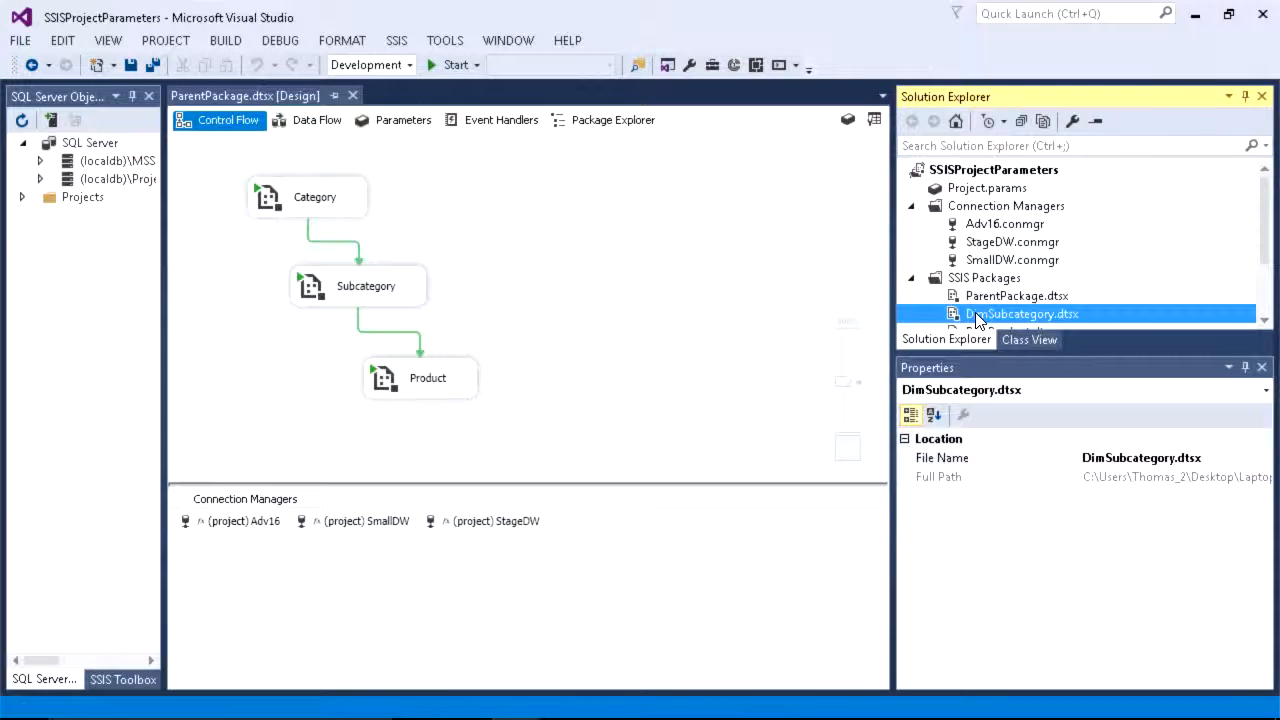
double_click(978, 316)
left_click(224, 640)
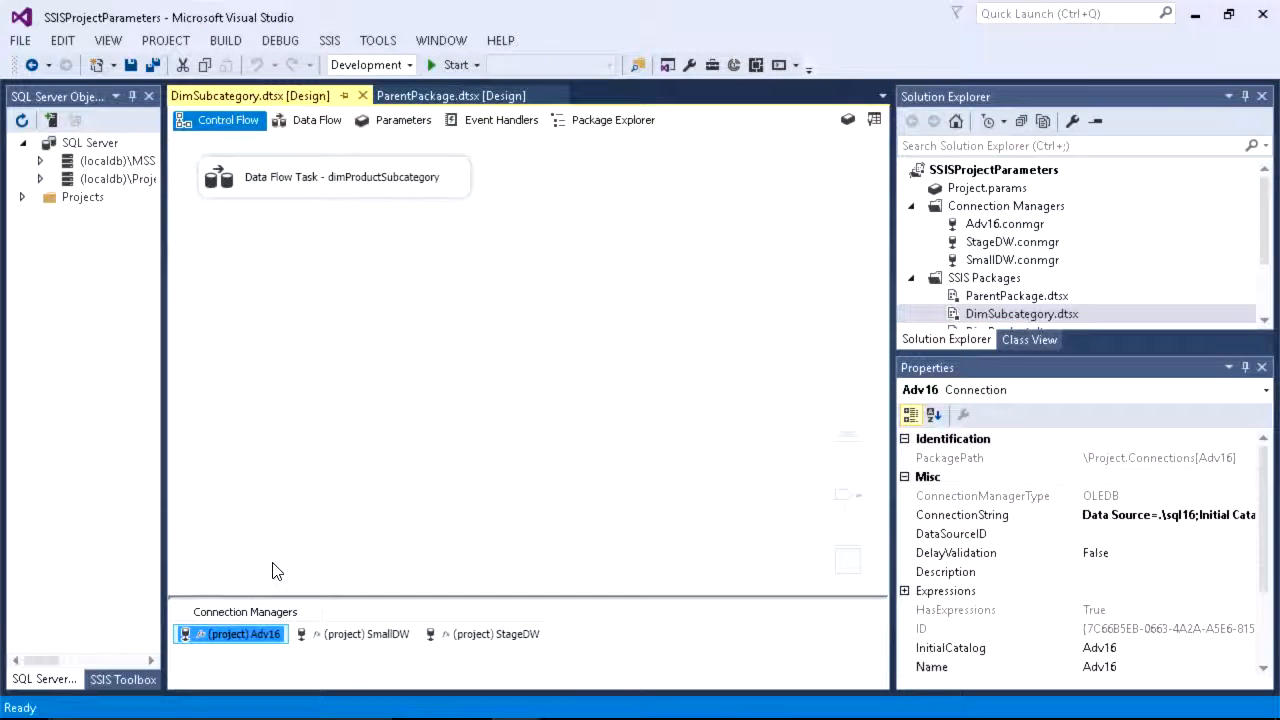
left_click_drag(333, 598, 337, 421)
left_click(350, 459)
left_click(486, 459)
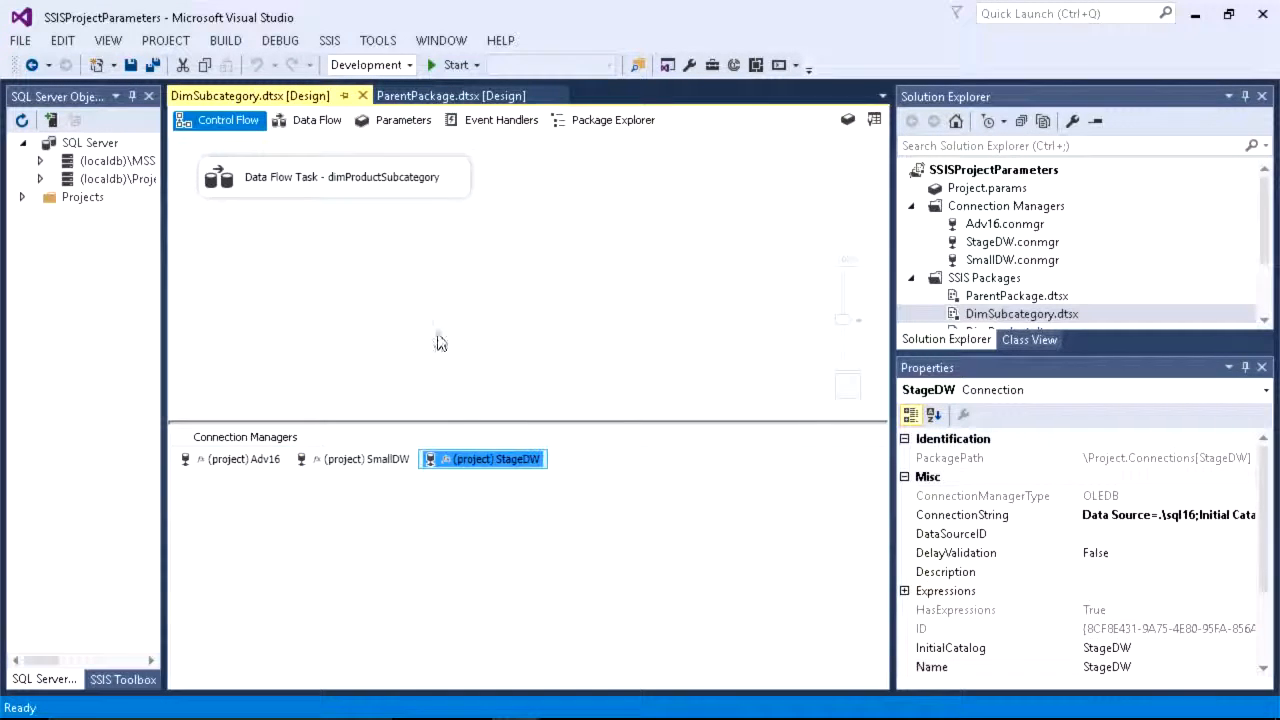
left_click(362, 95)
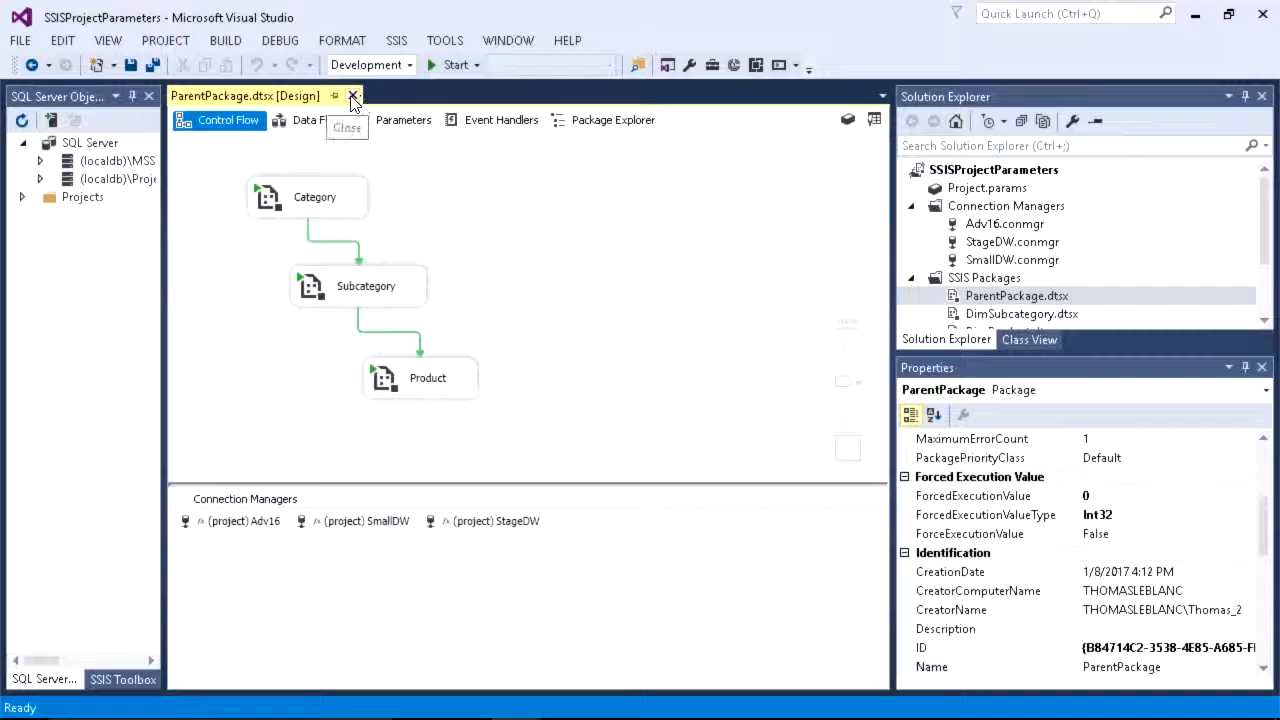
left_click(352, 95)
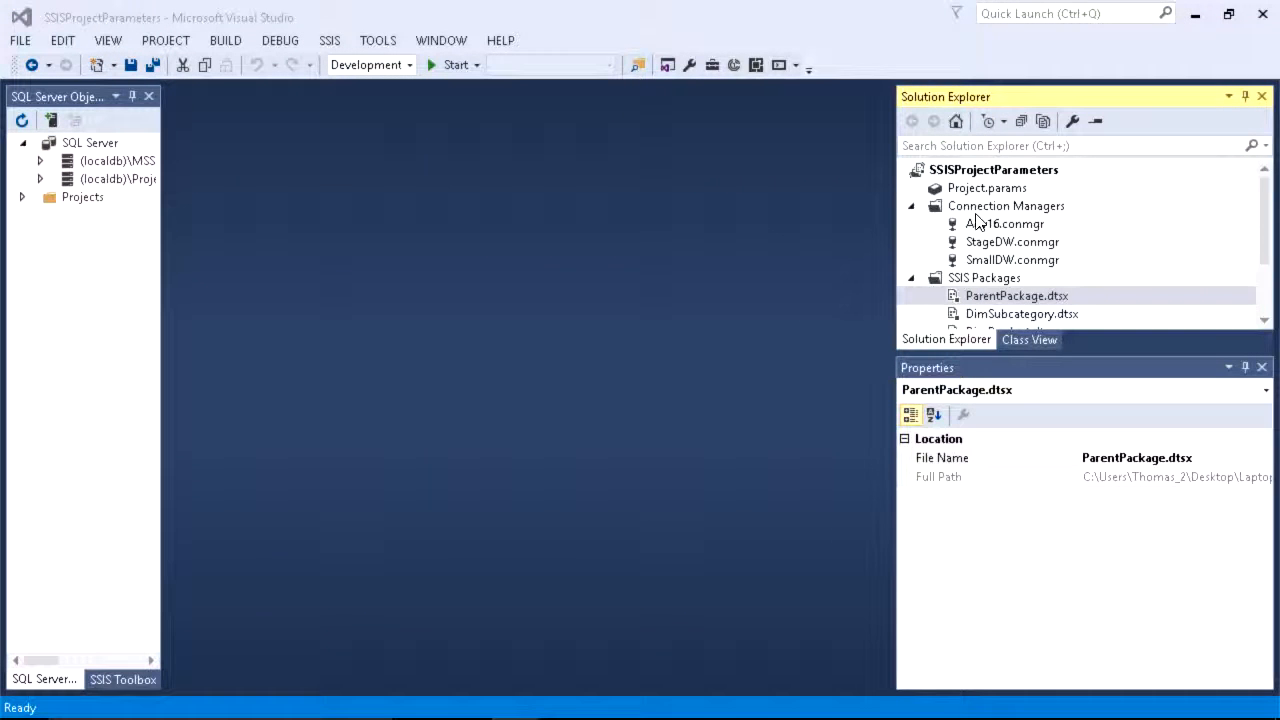
Execute ParentPackage.dtsx to test the parameterized connections, stop debugging after the run and close all open documents
right_click(995, 296)
left_click(840, 329)
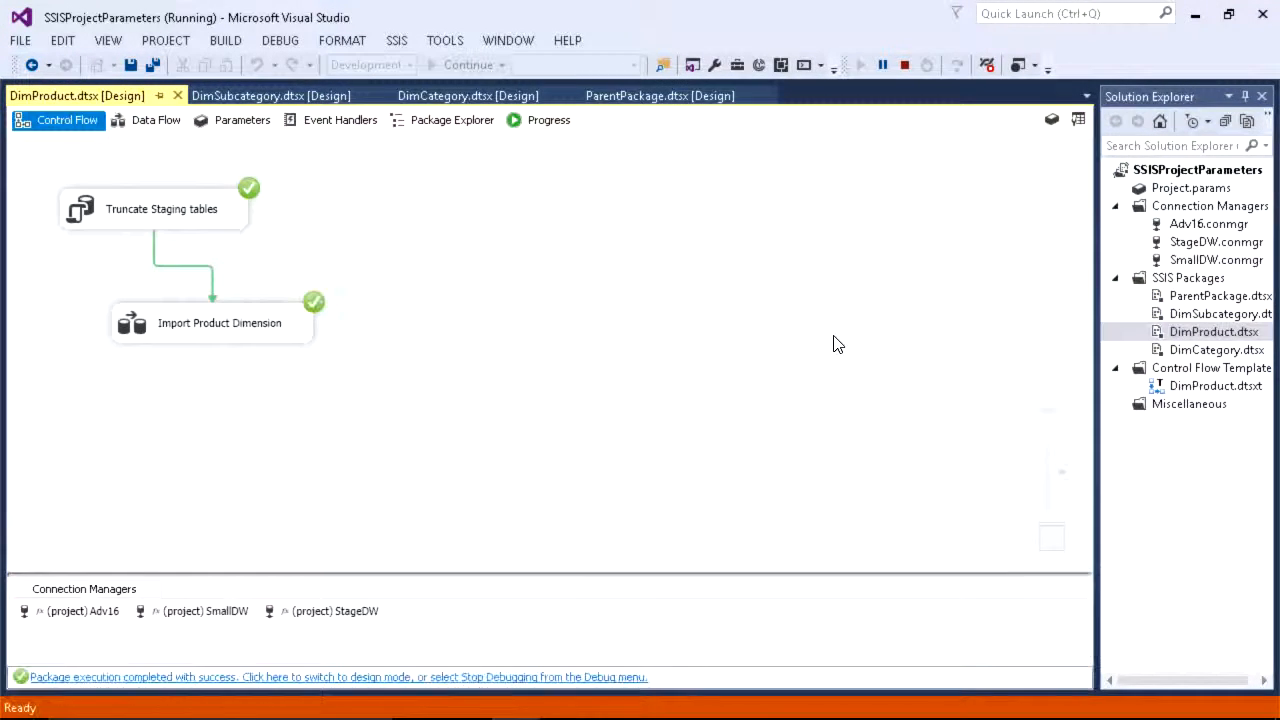
left_click(904, 65)
right_click(633, 100)
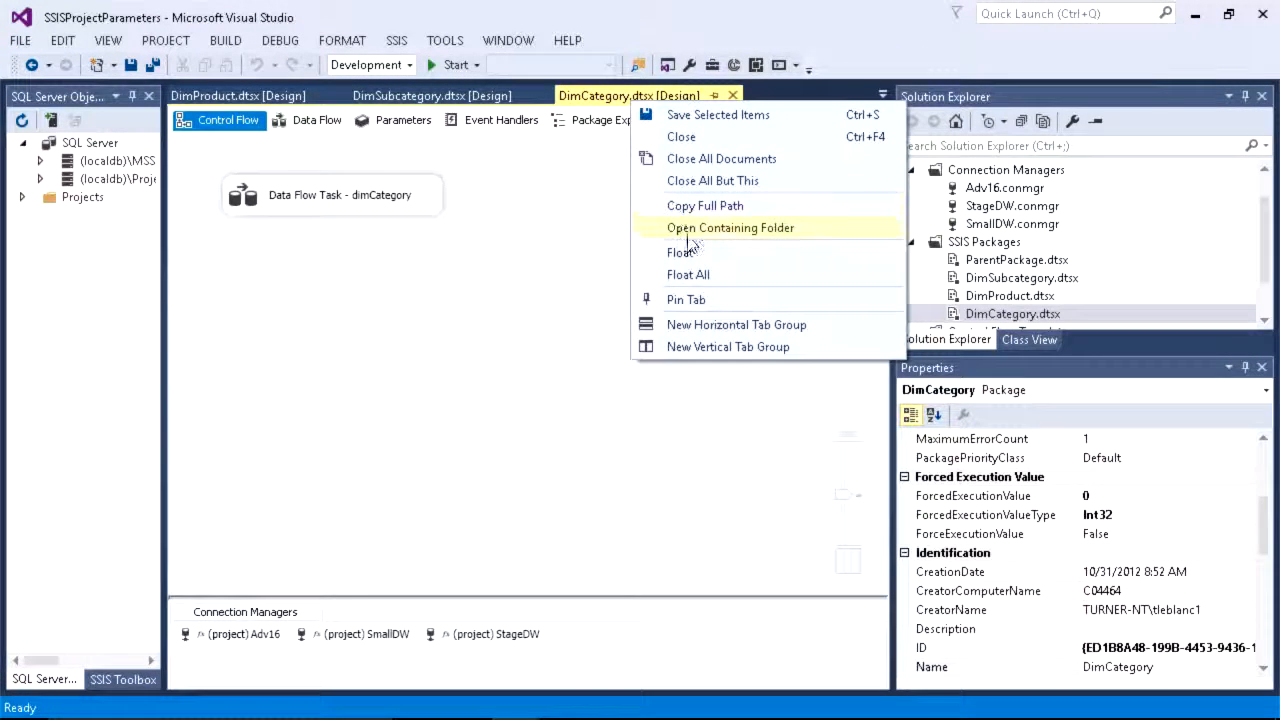
left_click(726, 162)
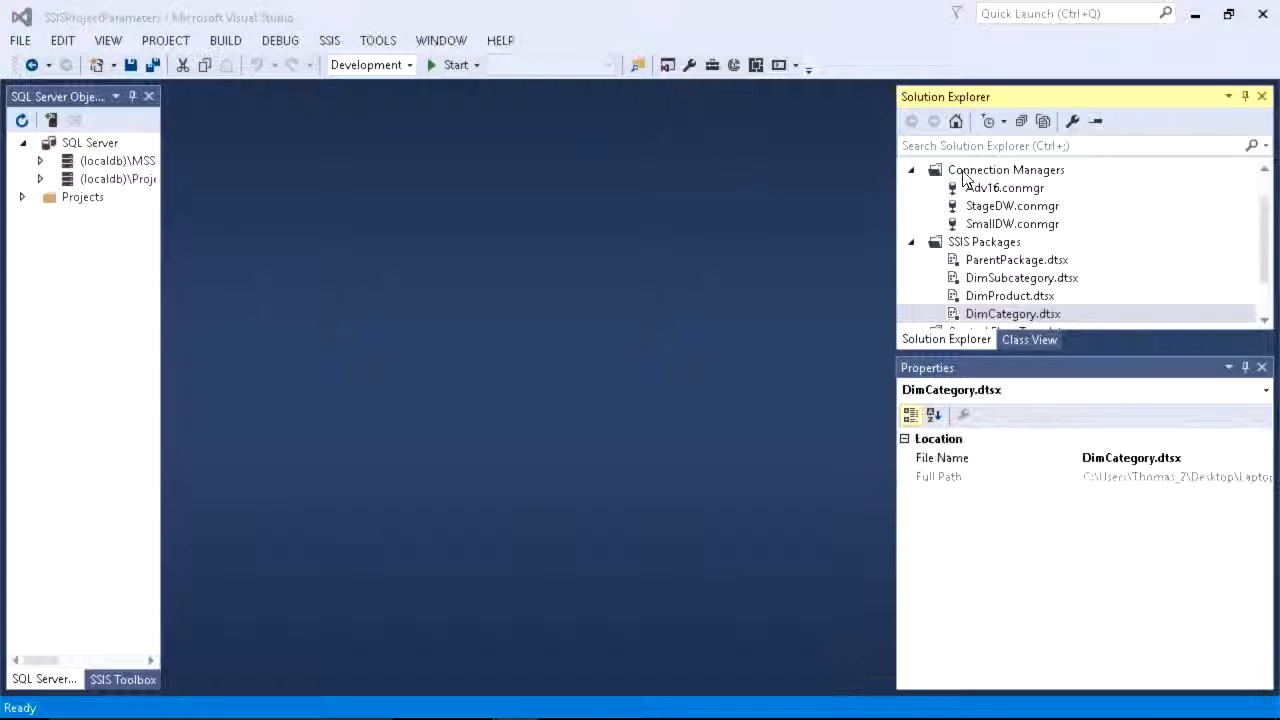
Start deploying the SSISProjectParameters project with the Integration Services Deployment Wizard and proceed past its introduction
scroll(1258, 194, "down", 1)
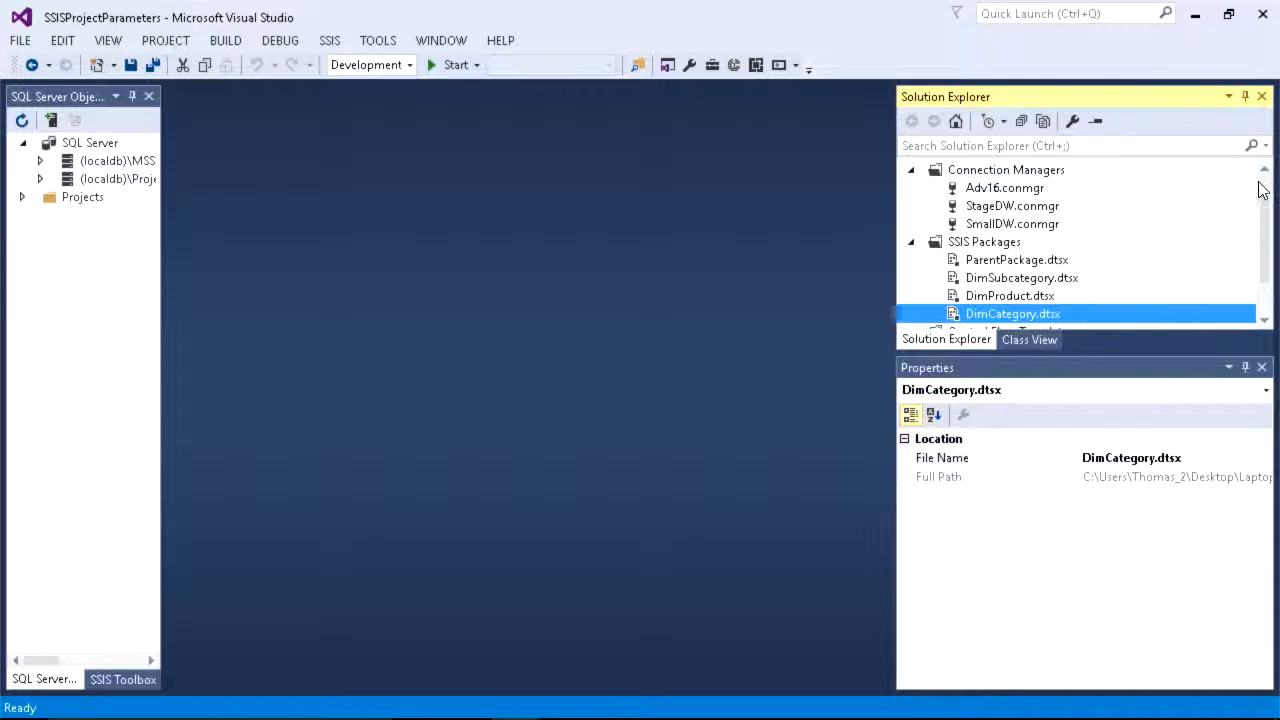
scroll(1258, 194, "up", 1)
right_click(980, 172)
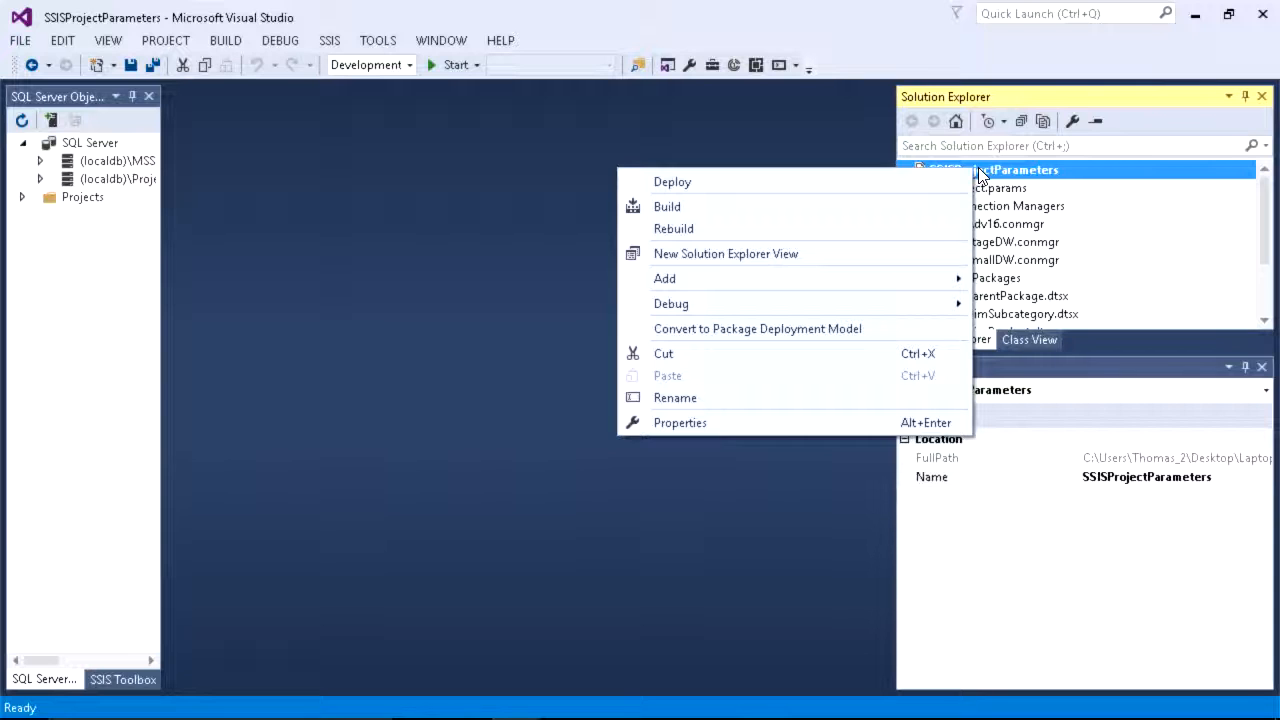
left_click(672, 190)
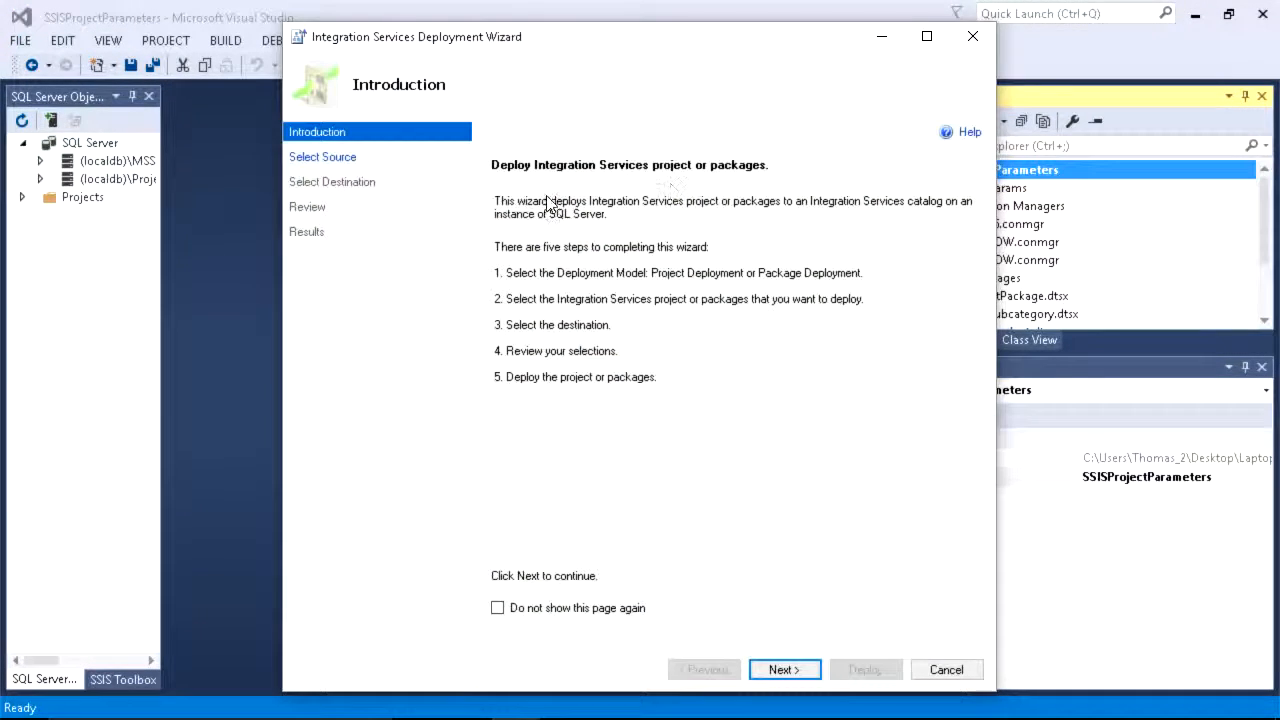
left_click_drag(440, 37, 392, 39)
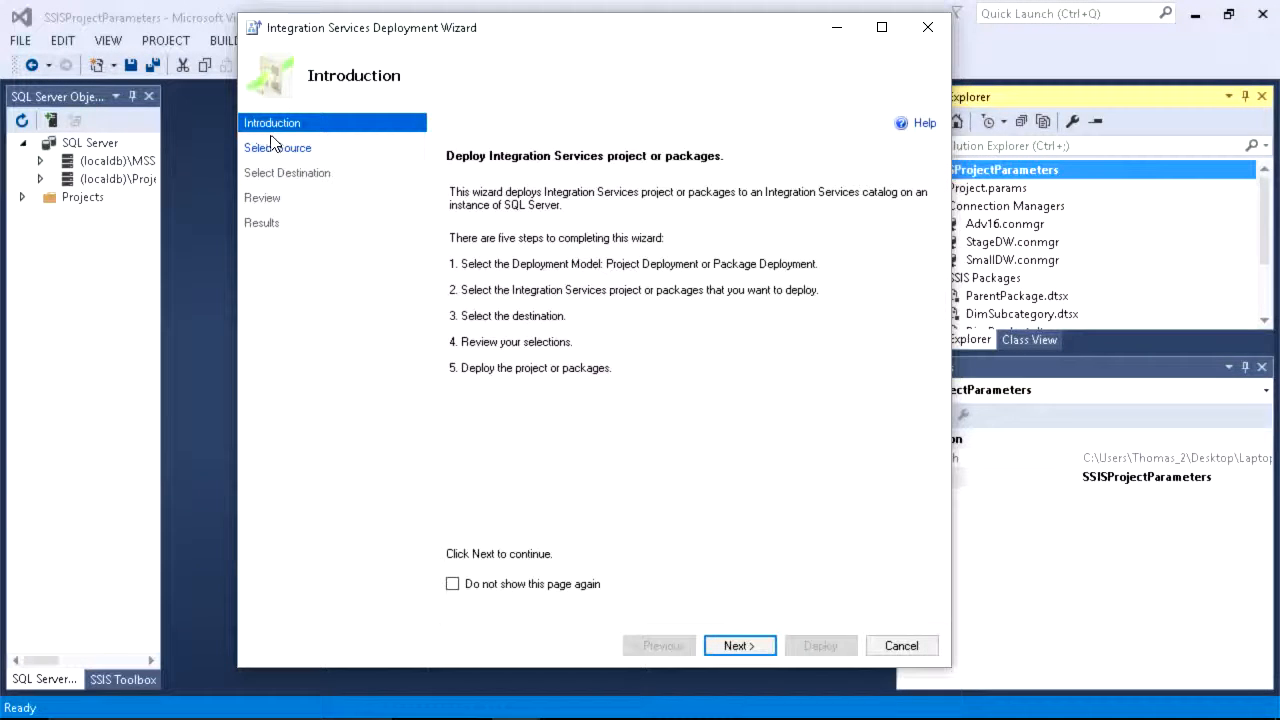
left_click(738, 646)
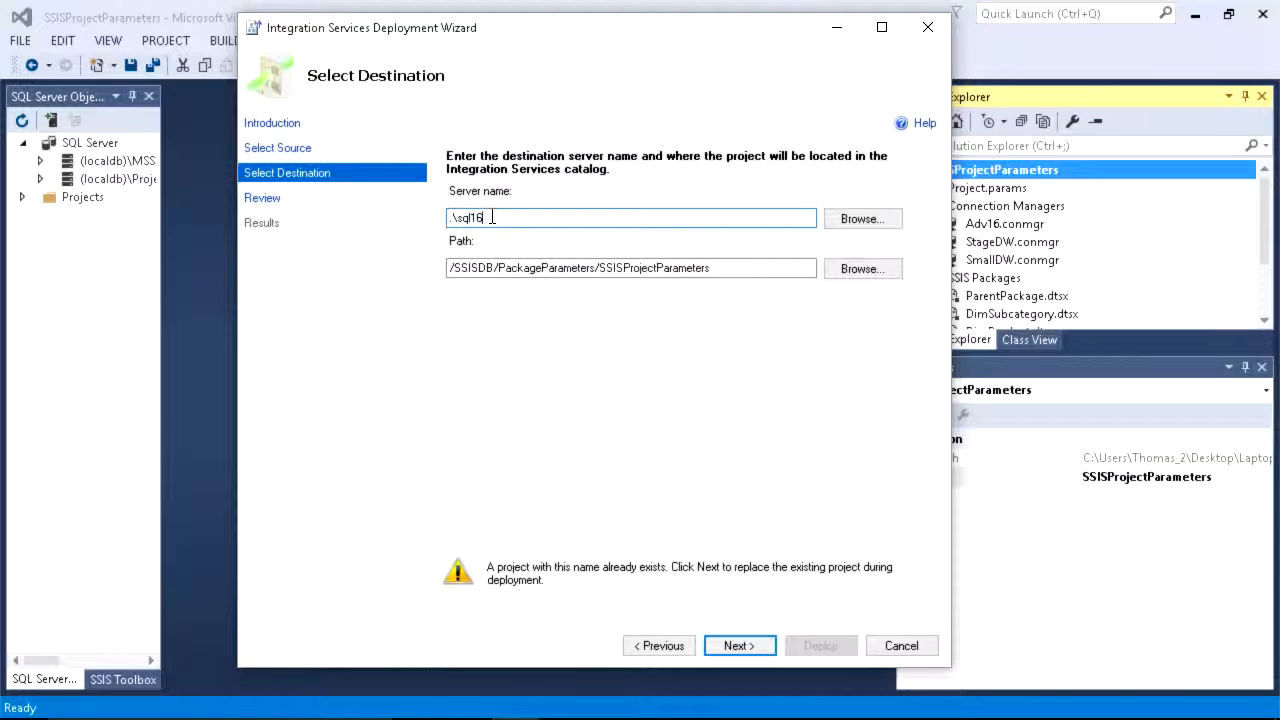
Browse the local servers and choose the SQL16 instance as the deployment's destination server
left_click(845, 218)
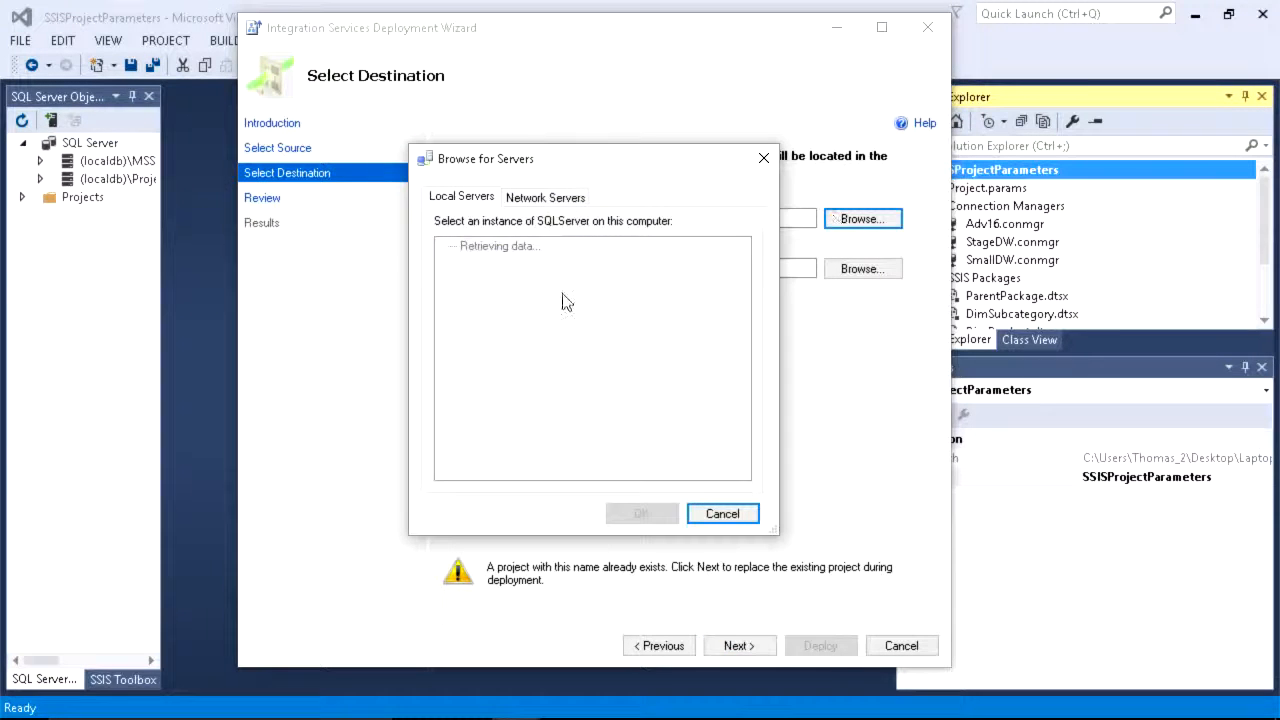
left_click(545, 262)
left_click(638, 514)
Browse for the destination path and create a folder named LearnNowOnline under the SSISDB catalog
left_click(728, 274)
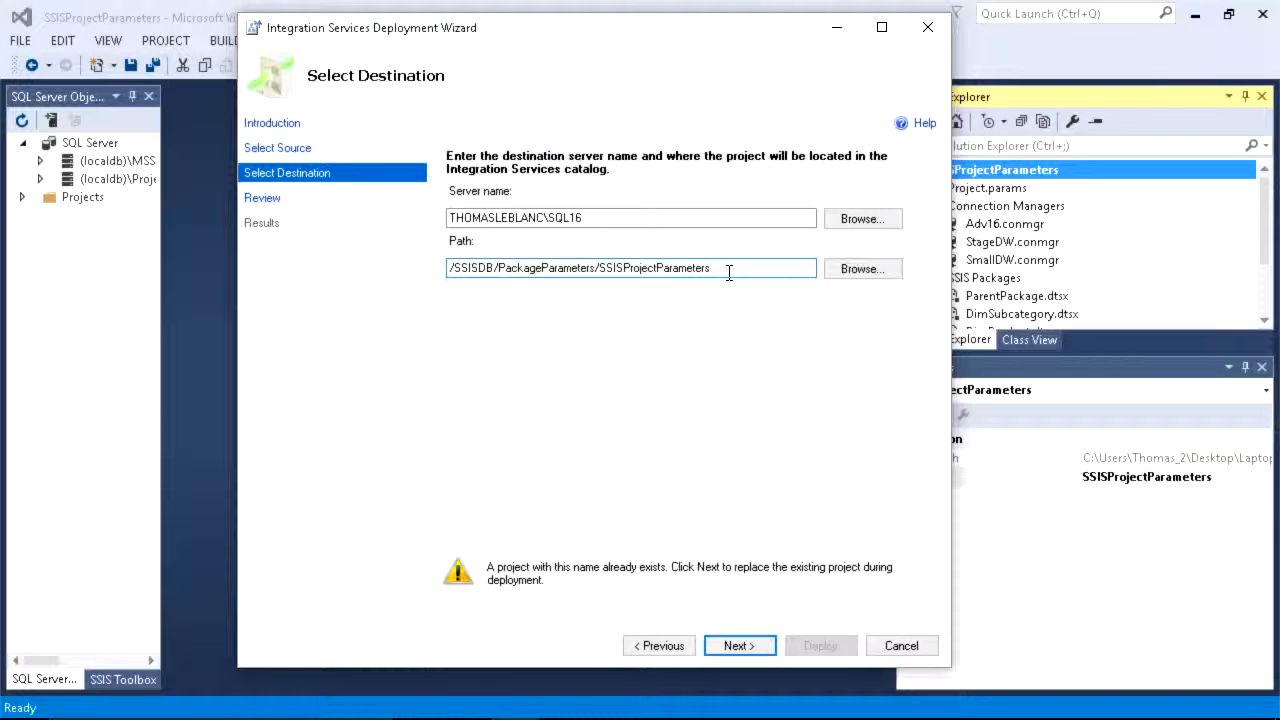
left_click(851, 268)
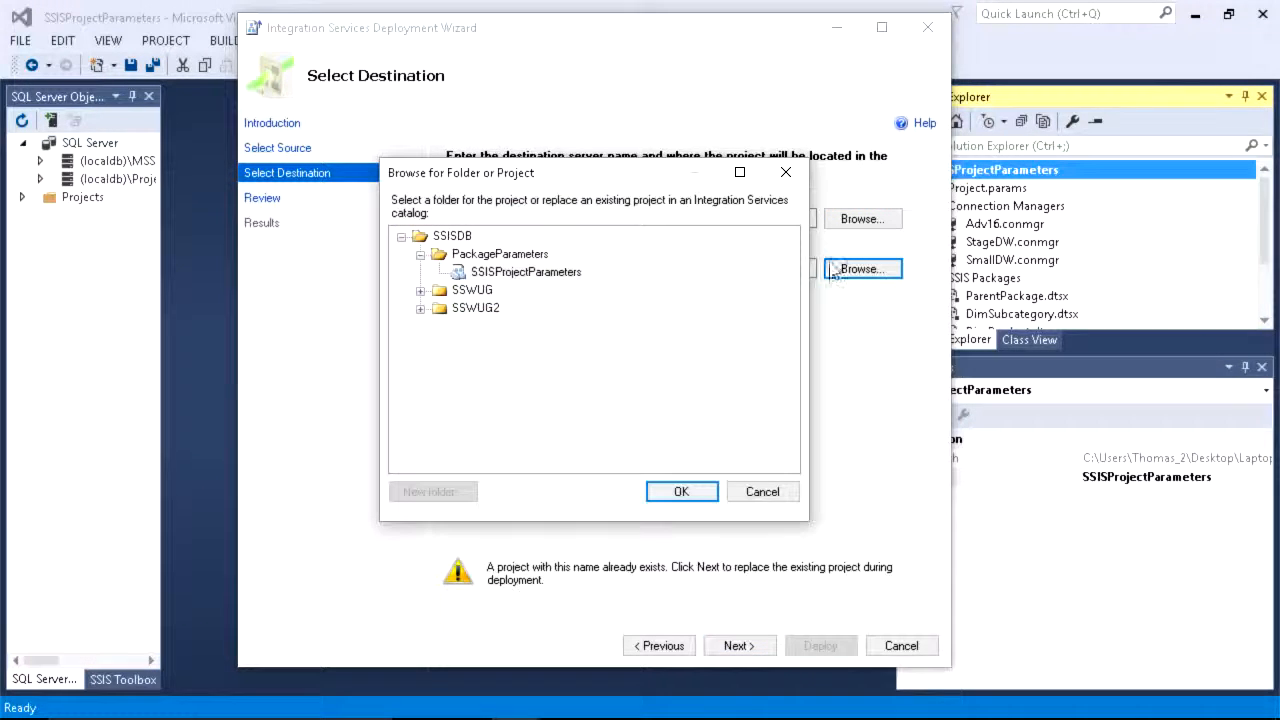
left_click(446, 238)
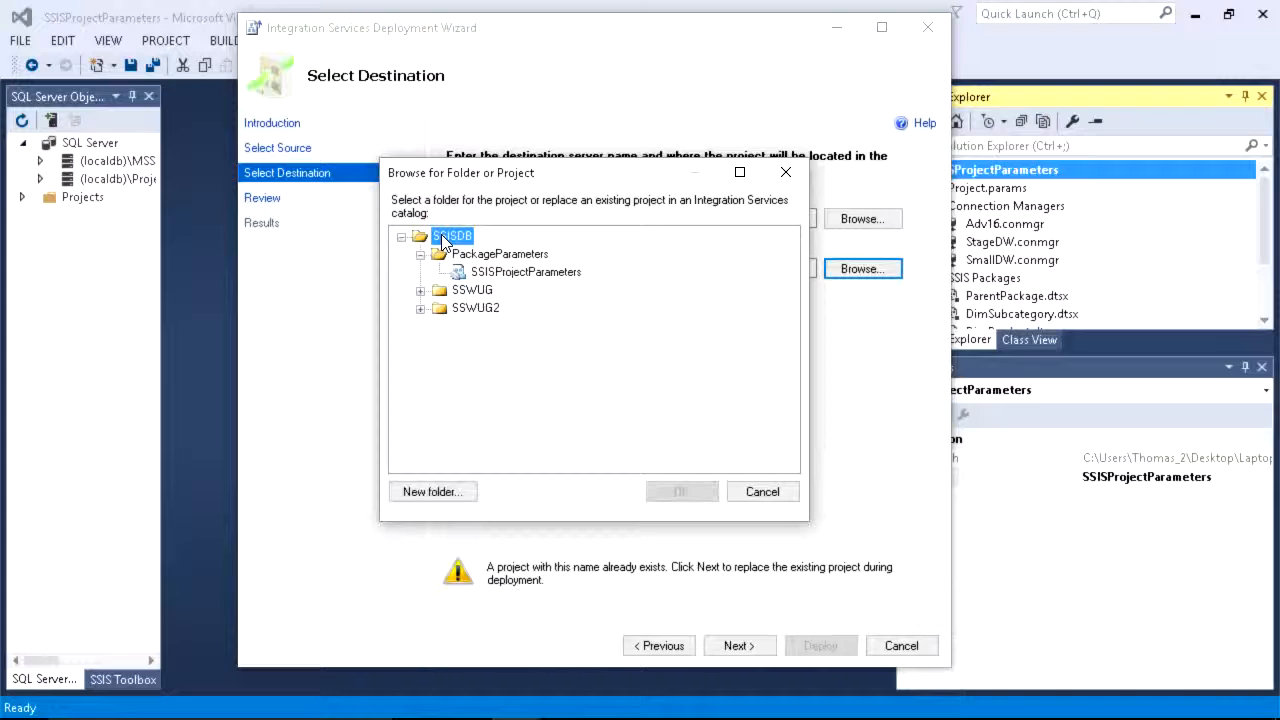
left_click(436, 497)
type("LearnNowOnline")
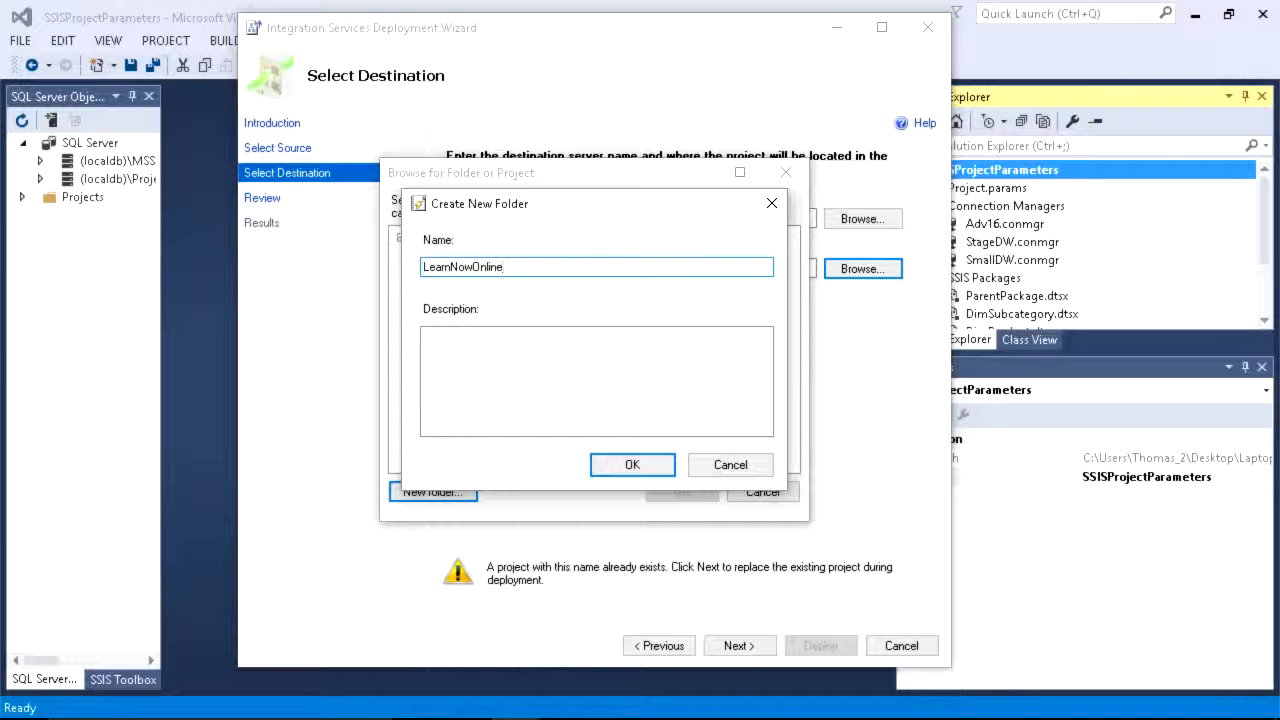
left_click(632, 464)
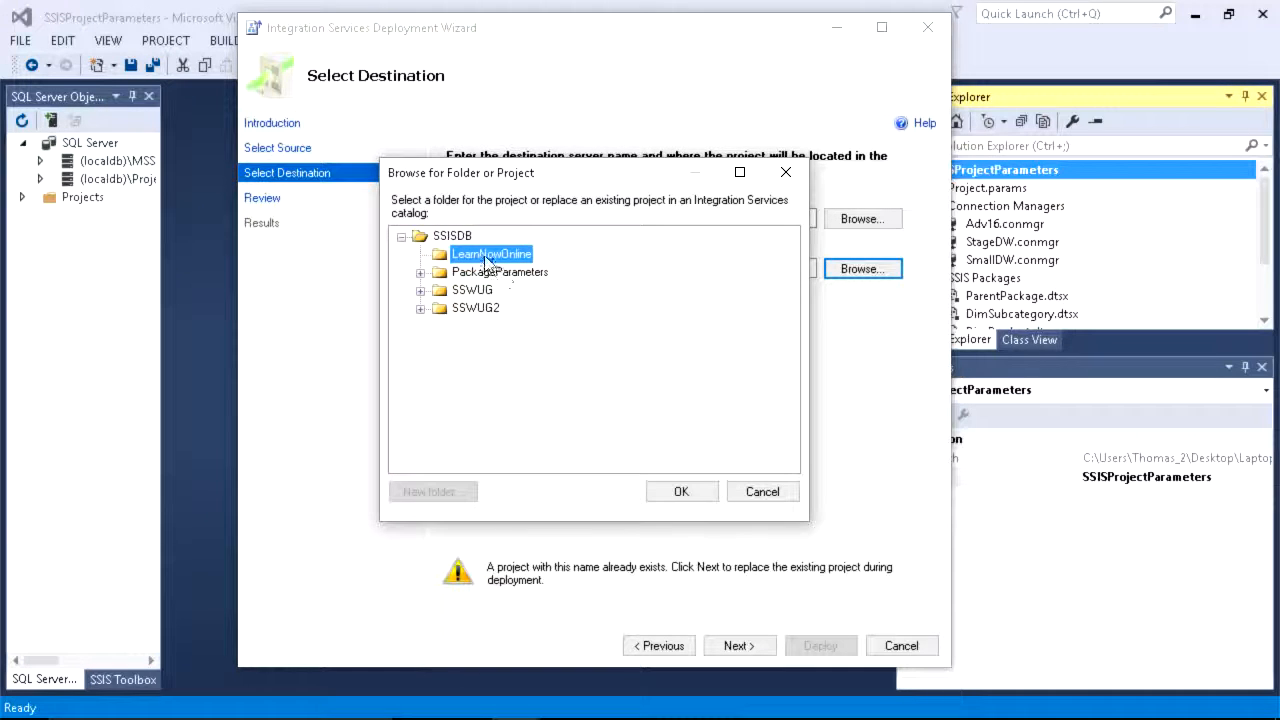
Accept the LearnNowOnline folder as the destination path, proceed to the review and deploy the project
left_click(681, 491)
left_click(740, 646)
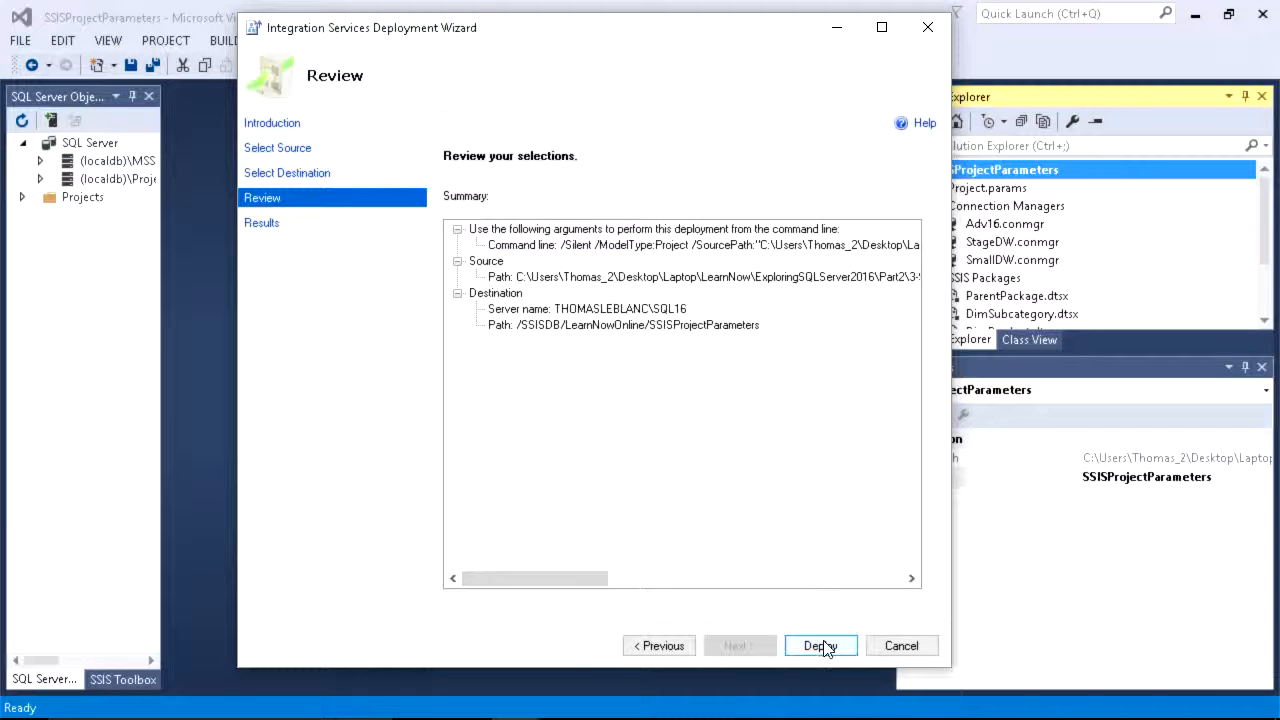
left_click(820, 646)
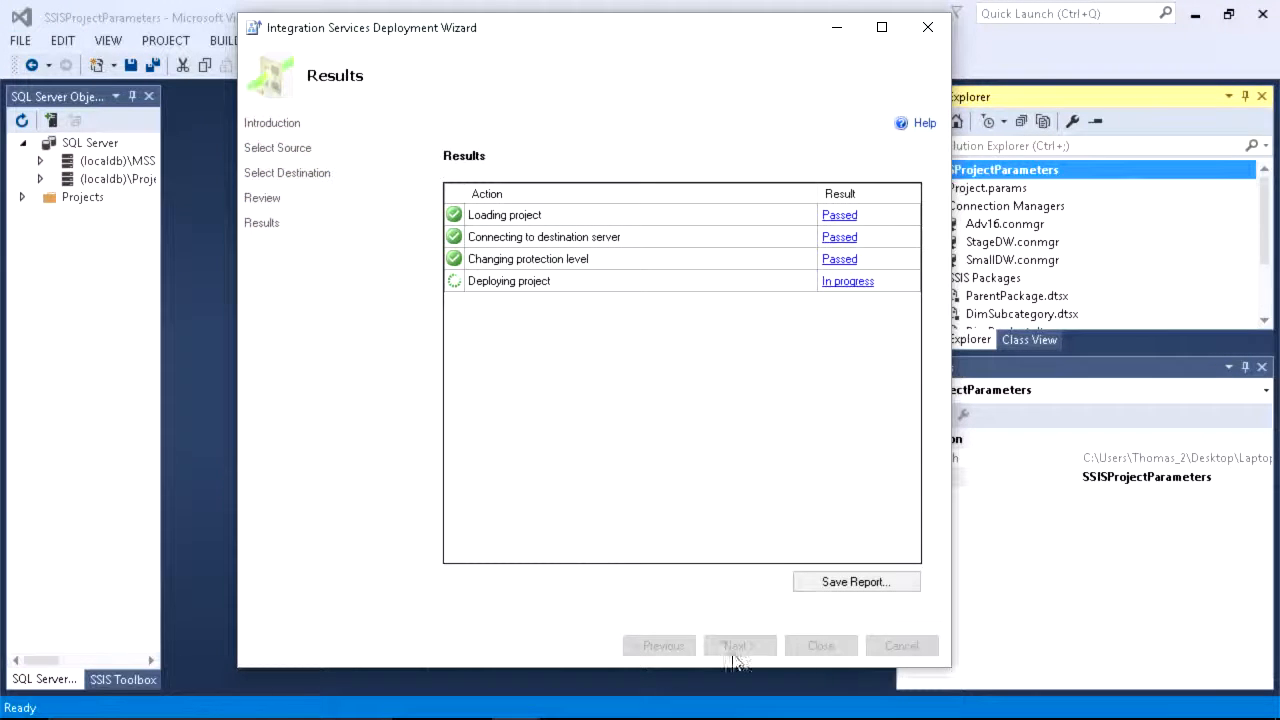
Switch to SQL Server Management Studio and expand the SSISDB catalog under Integration Services Catalogs on the (local)\sql16 server
left_click(565, 700)
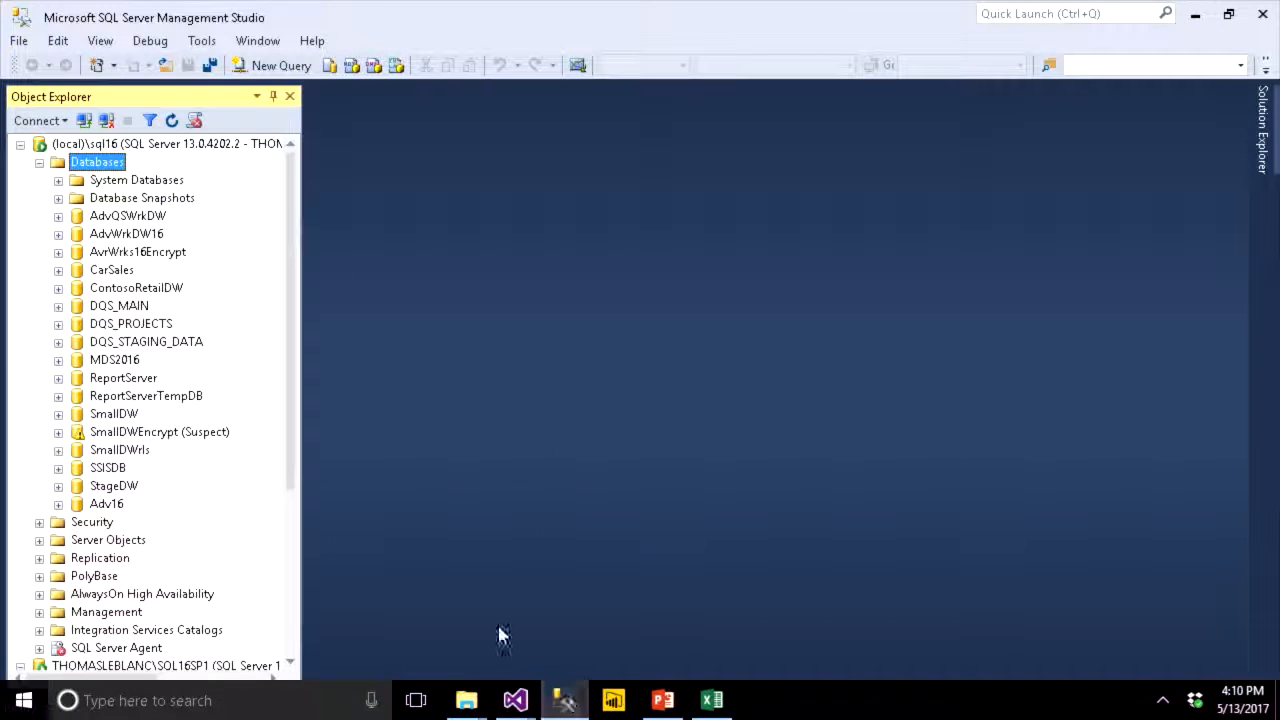
left_click(39, 162)
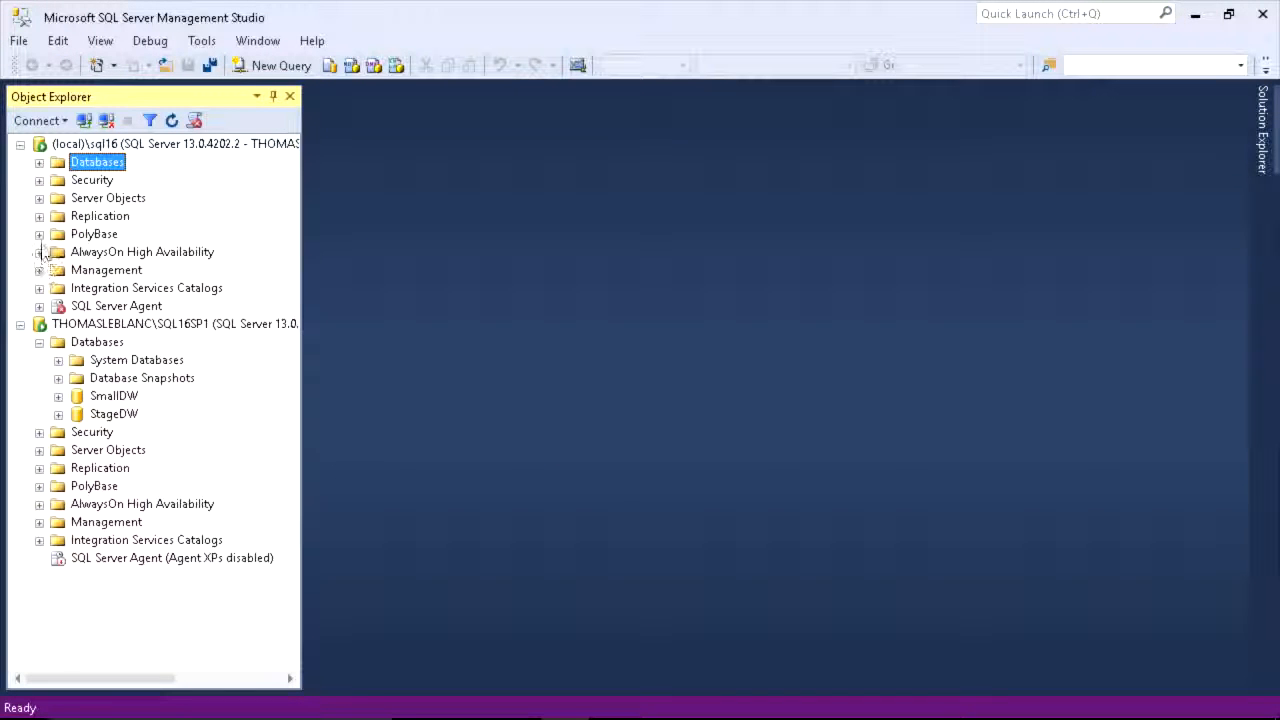
left_click(39, 288)
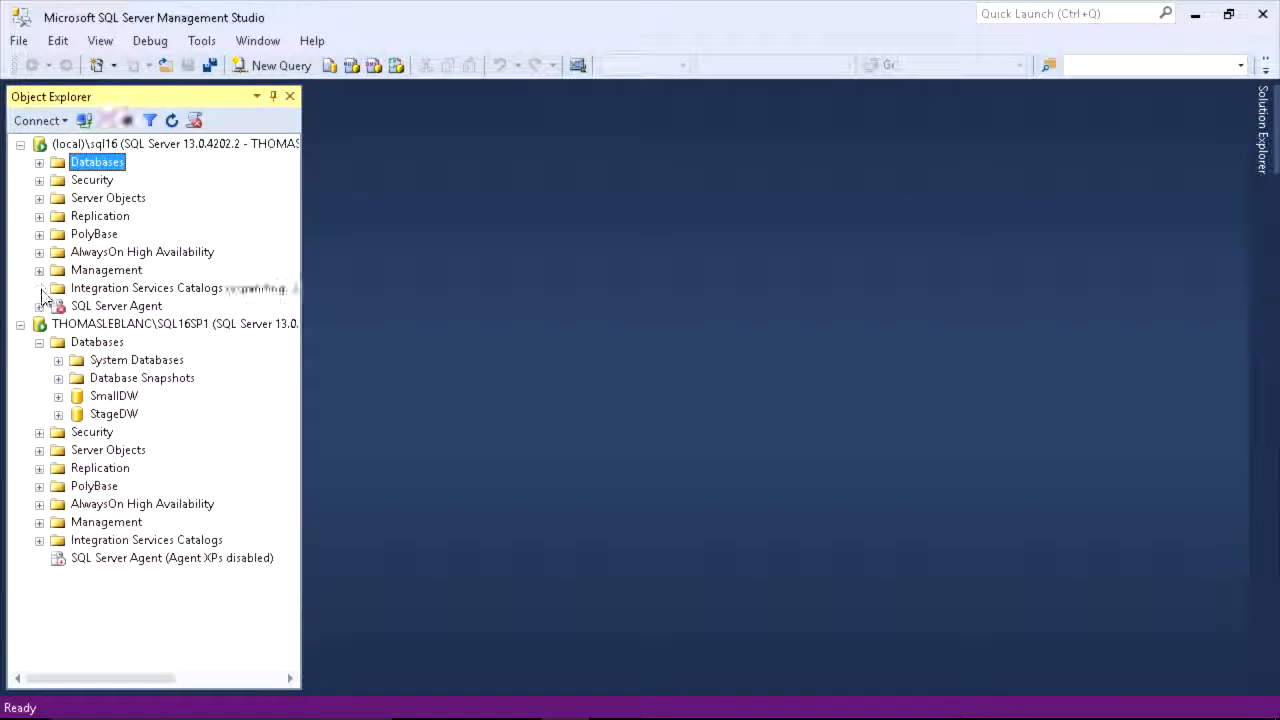
left_click(58, 306)
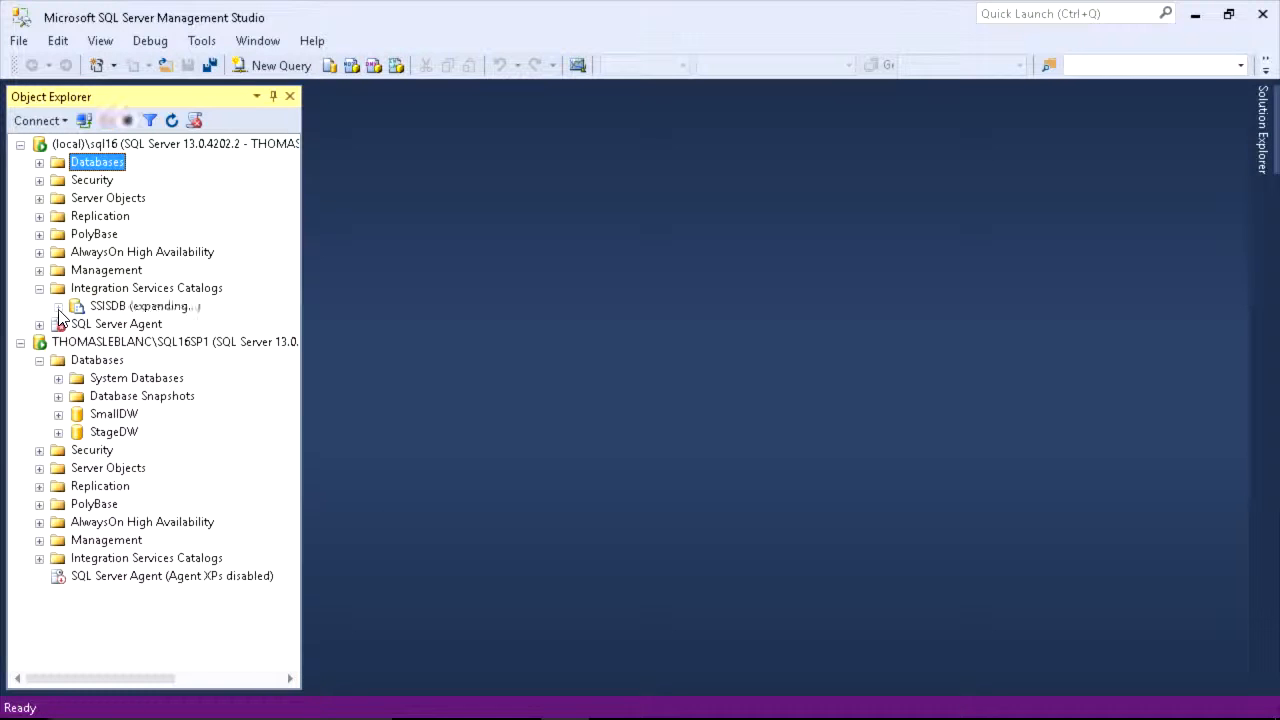
Examine the LearnNowOnline folder's deployed SSISProjectParameters packages and its Environments node
left_click(124, 330)
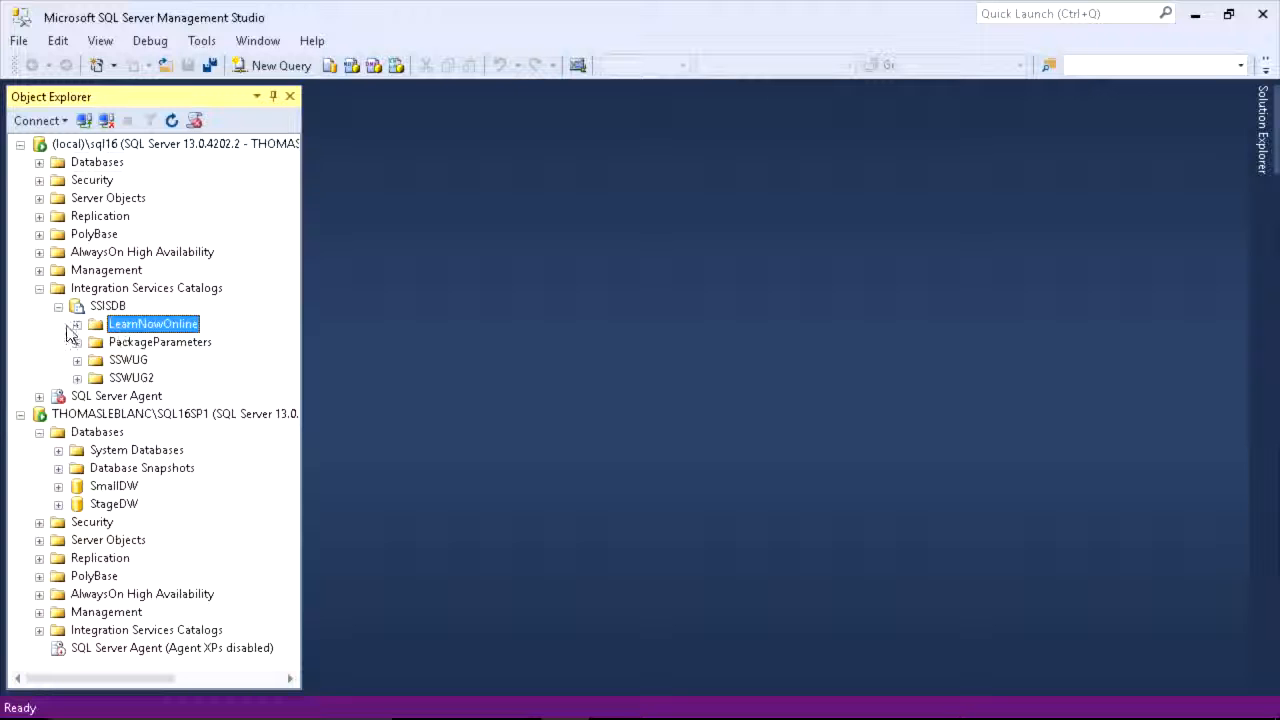
left_click(76, 325)
left_click(96, 342)
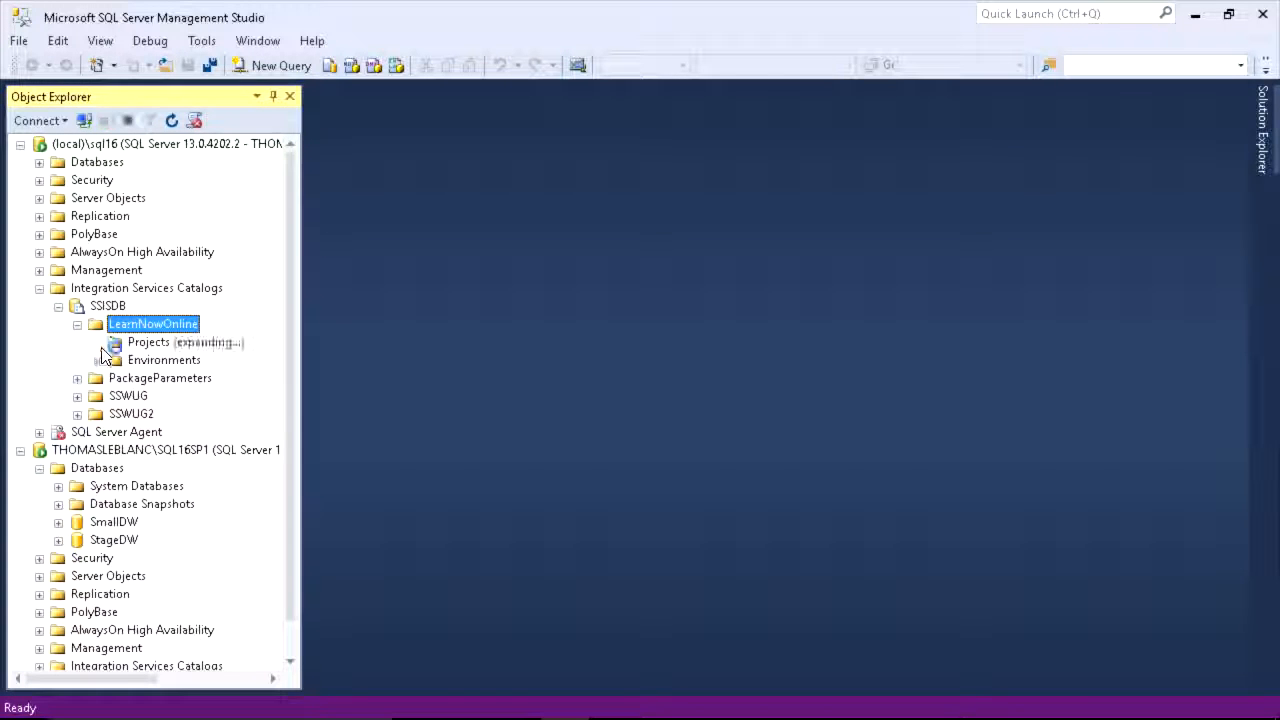
left_click(96, 378)
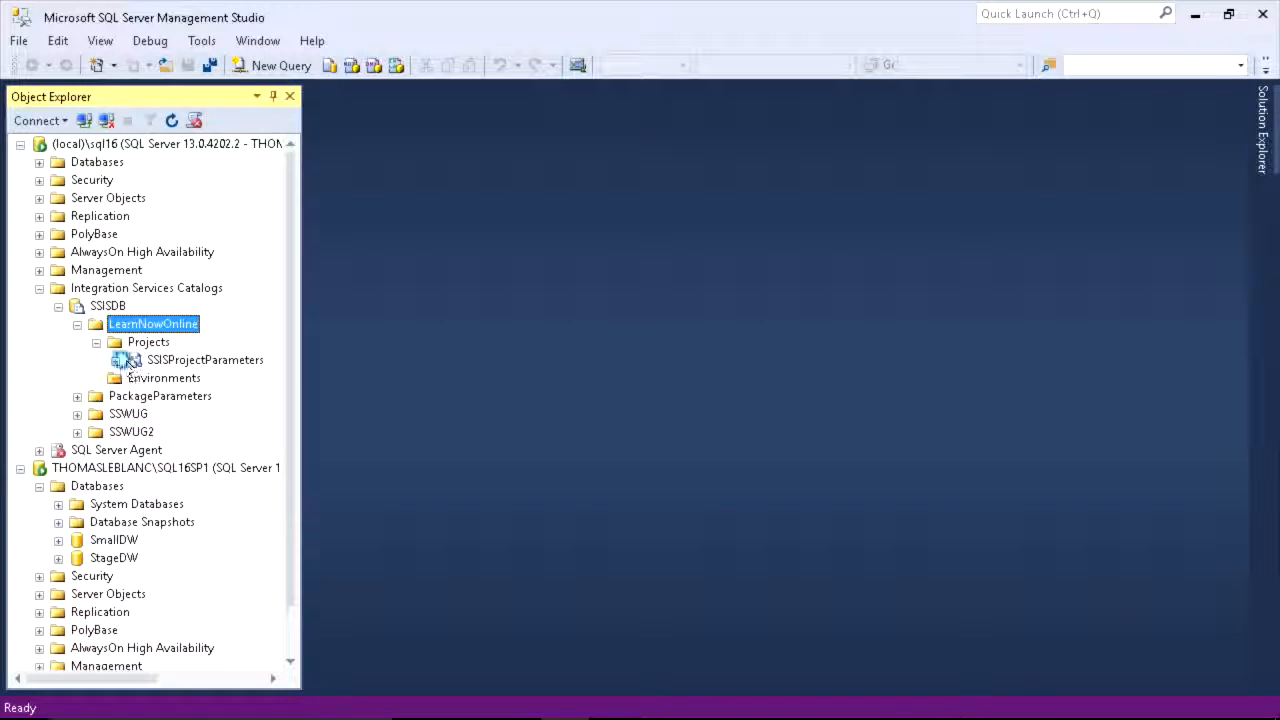
left_click(115, 361)
left_click(133, 378)
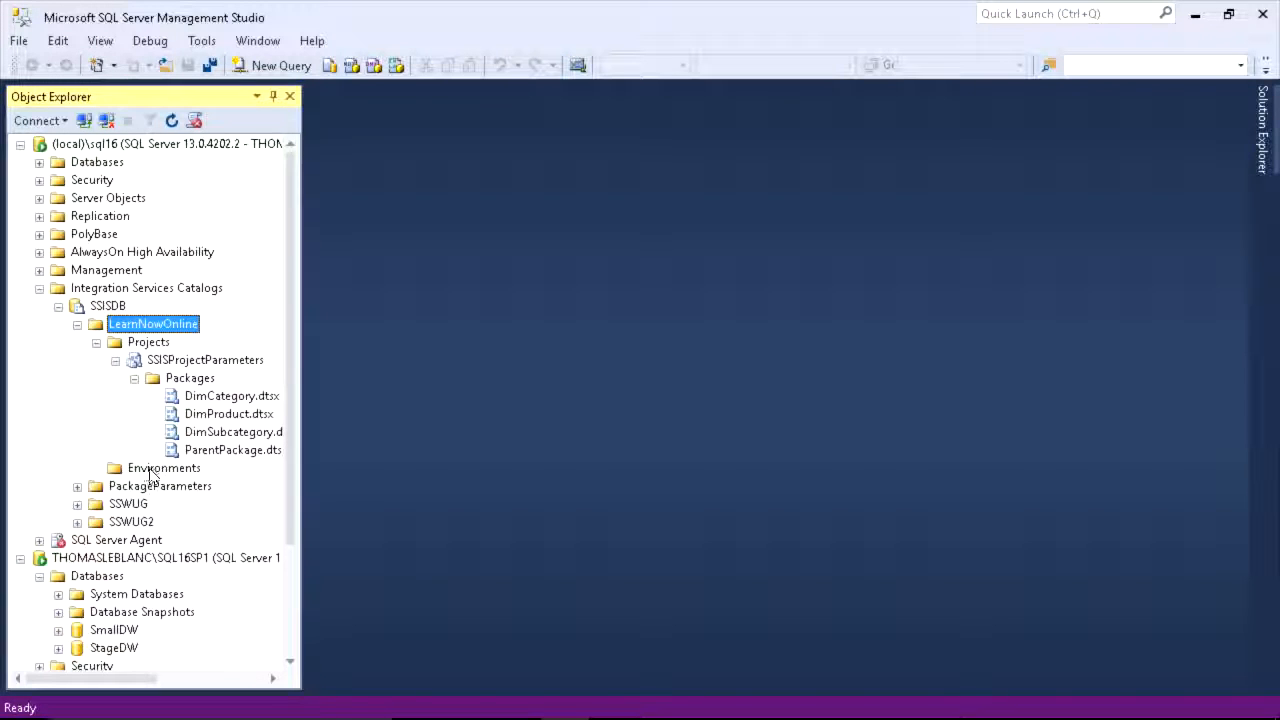
left_click(162, 468)
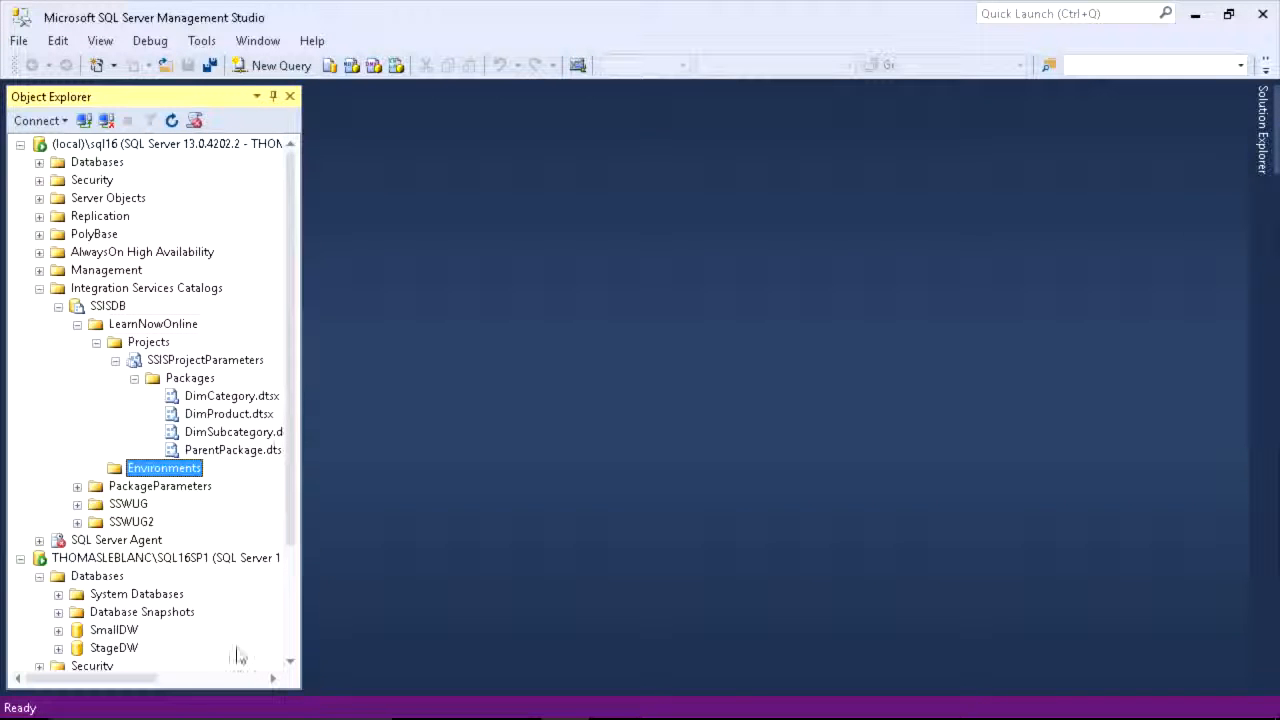
Open the Execute Package dialog for DimCategory.dtsx, inspect the literal value of its DestinationServer parameter and cancel the value edit
left_click_drag(149, 679, 189, 689)
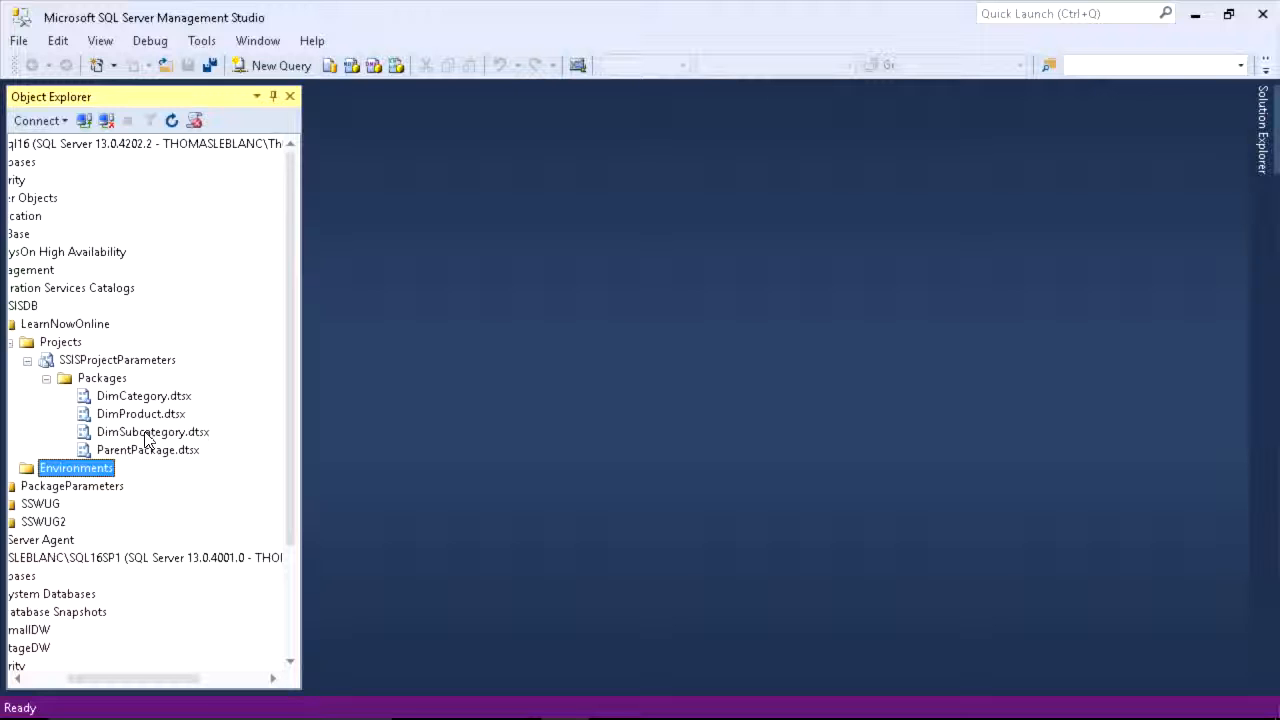
right_click(143, 397)
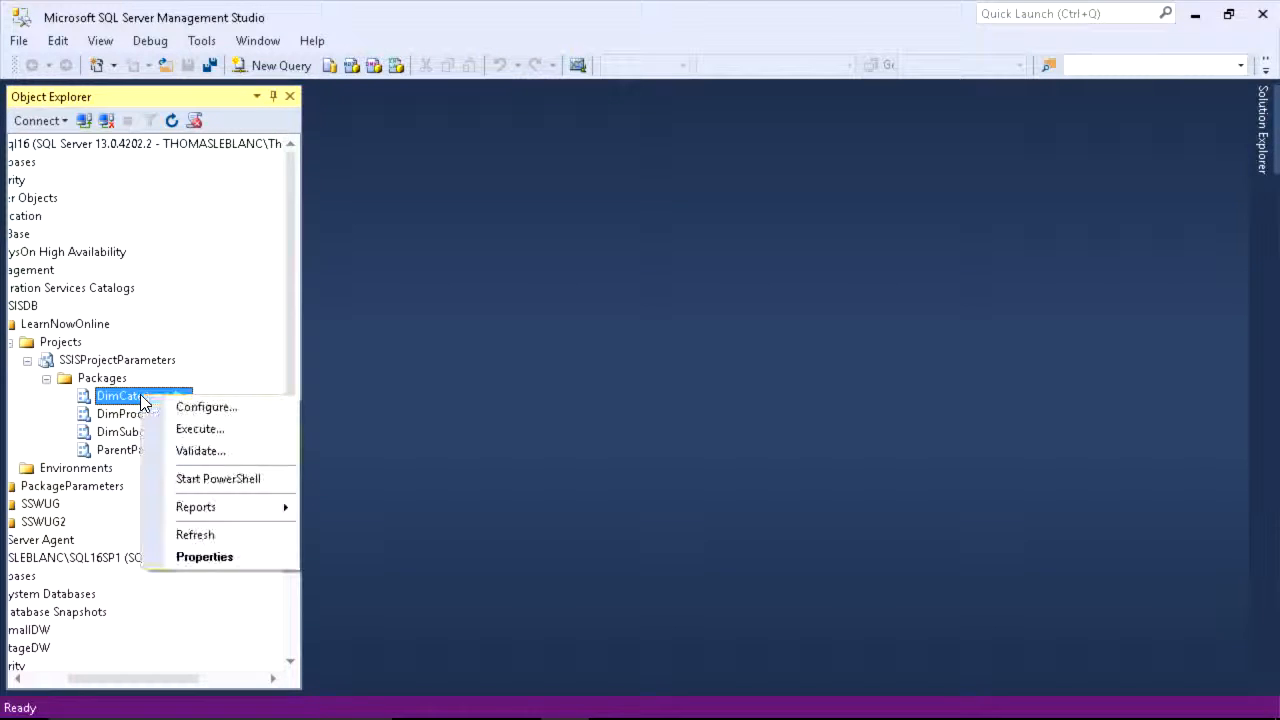
left_click(203, 430)
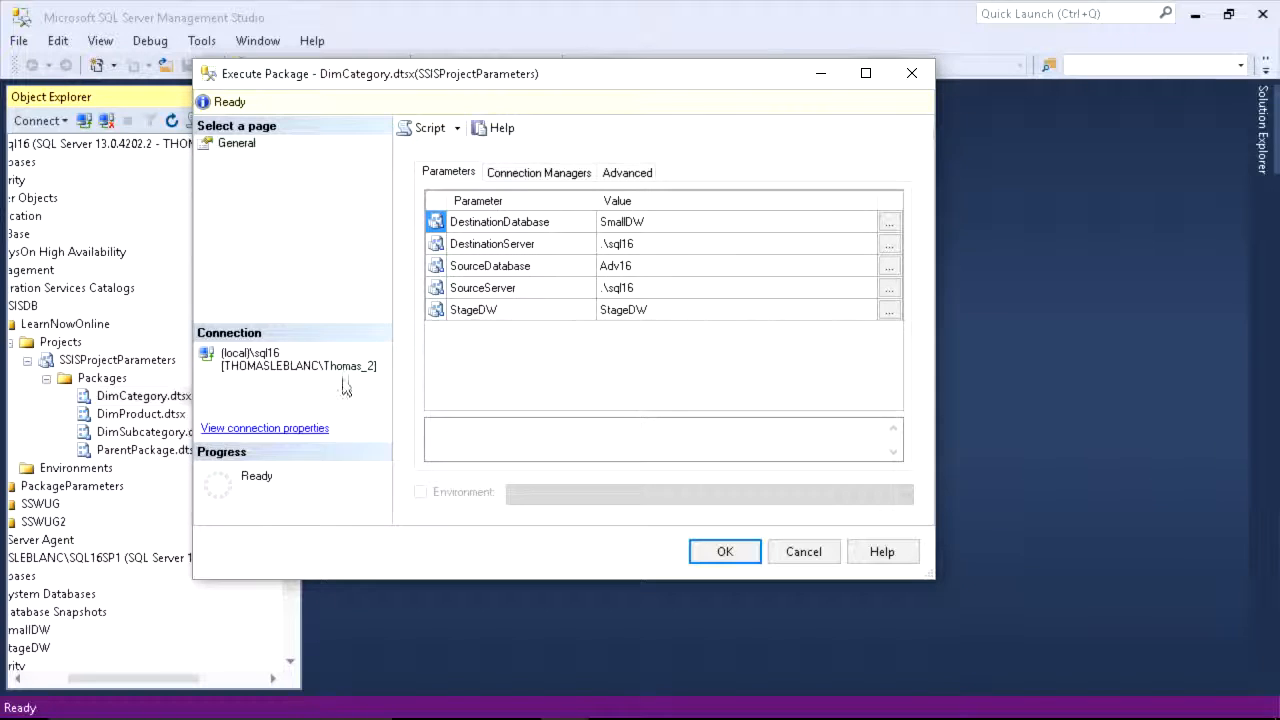
left_click(678, 245)
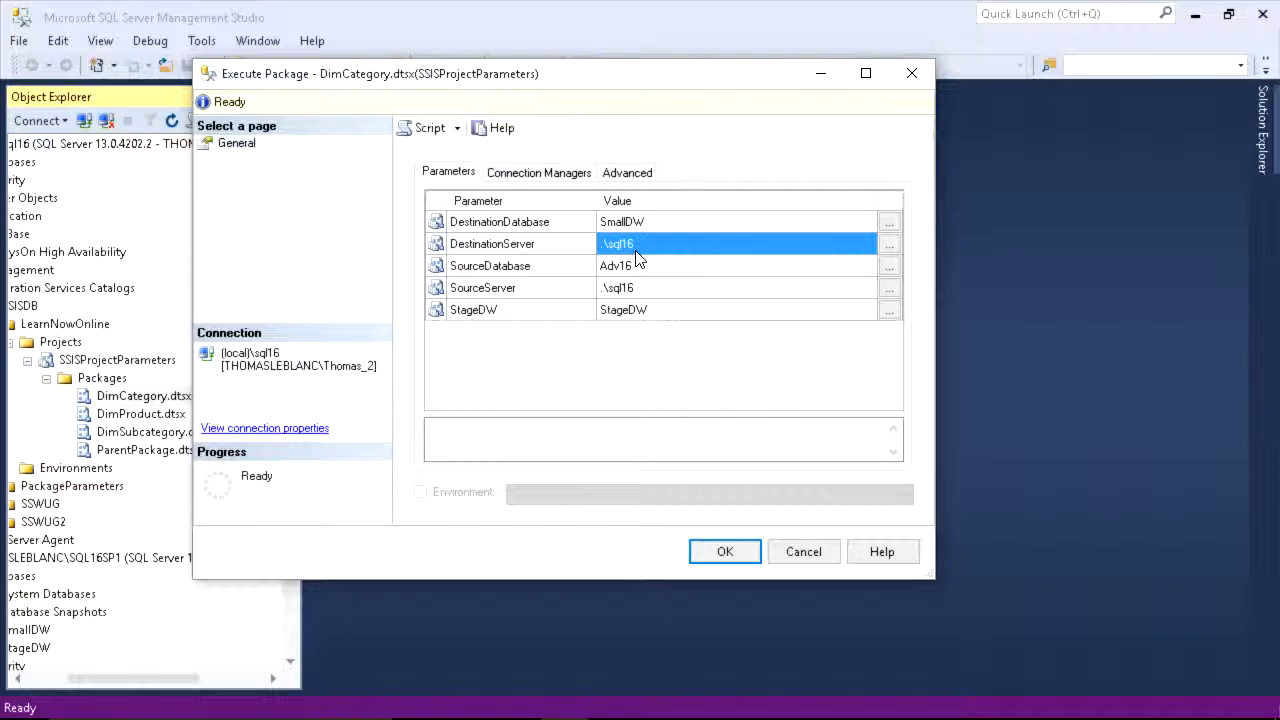
left_click(889, 244)
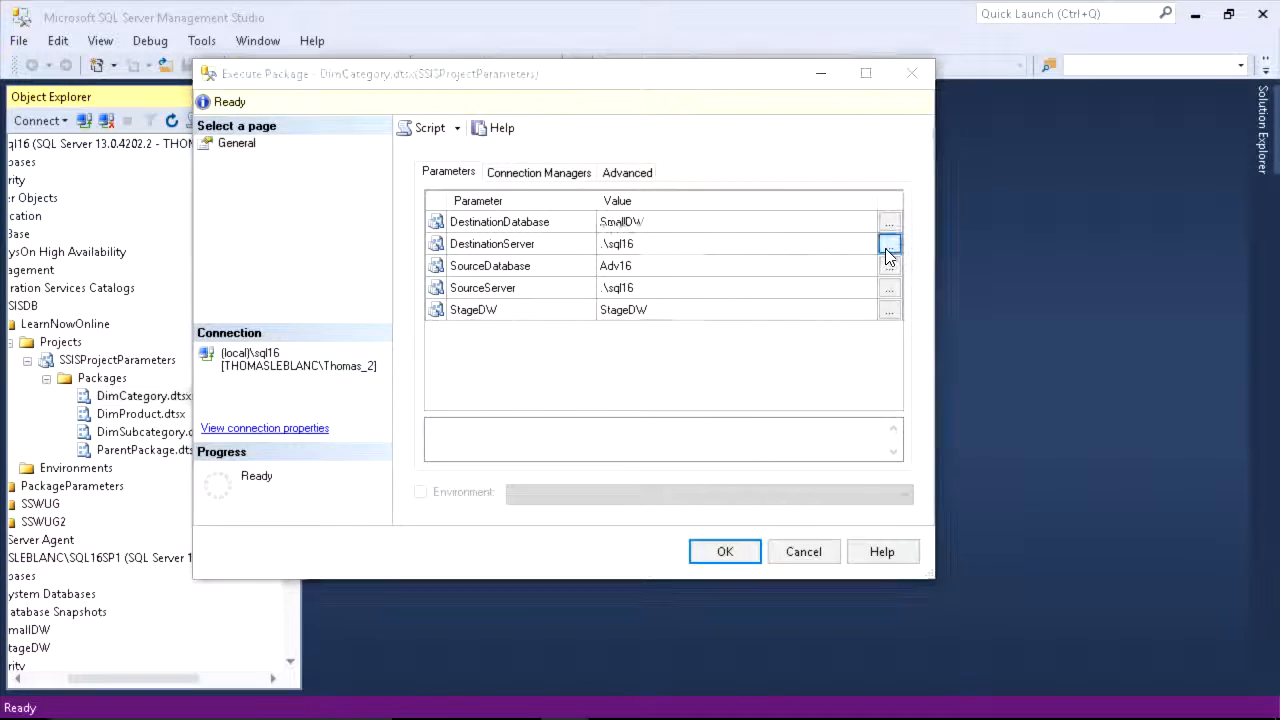
left_click(456, 425)
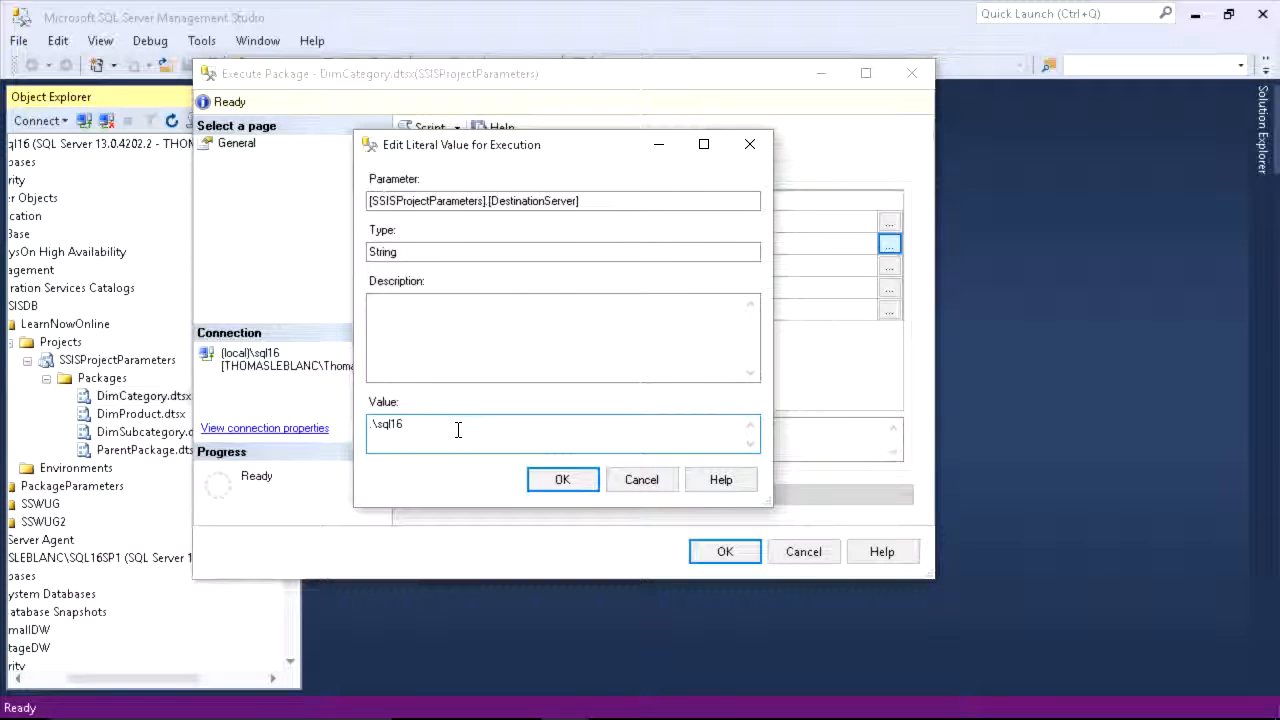
left_click(640, 480)
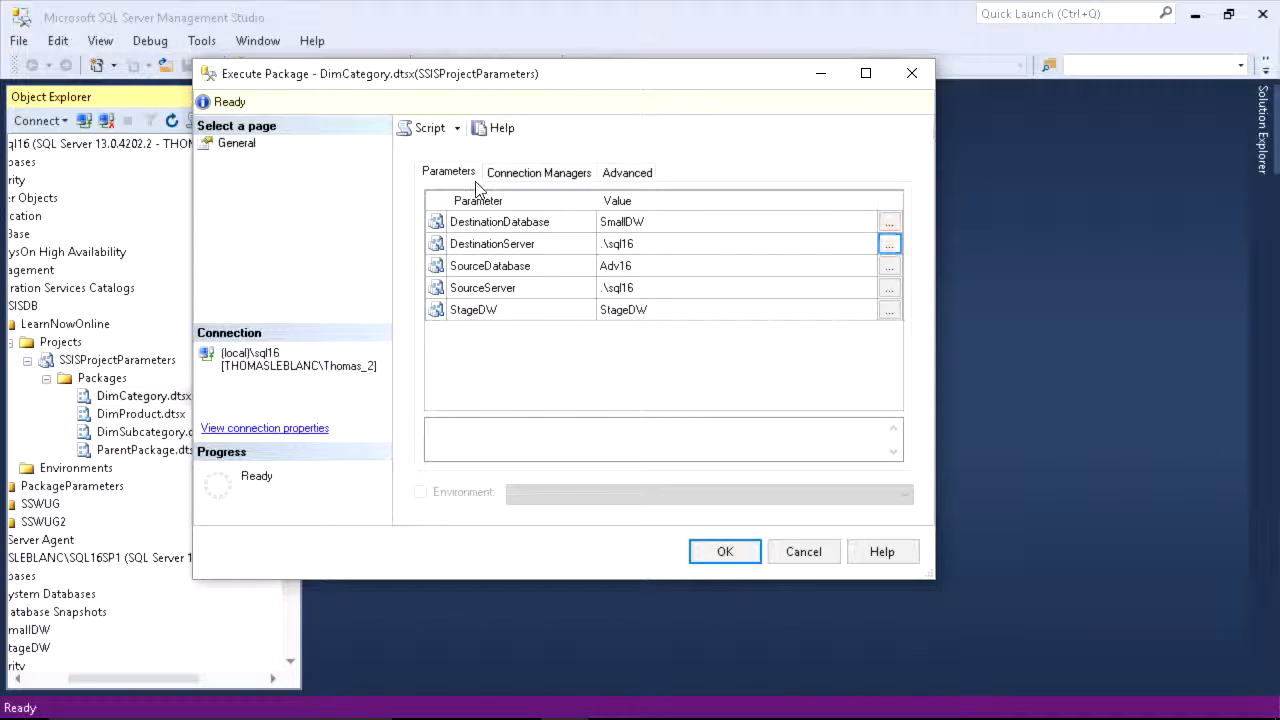
Script the DimCategory.dtsx package execution to a query window and move the Execute Package dialog out of the way
key("Return")
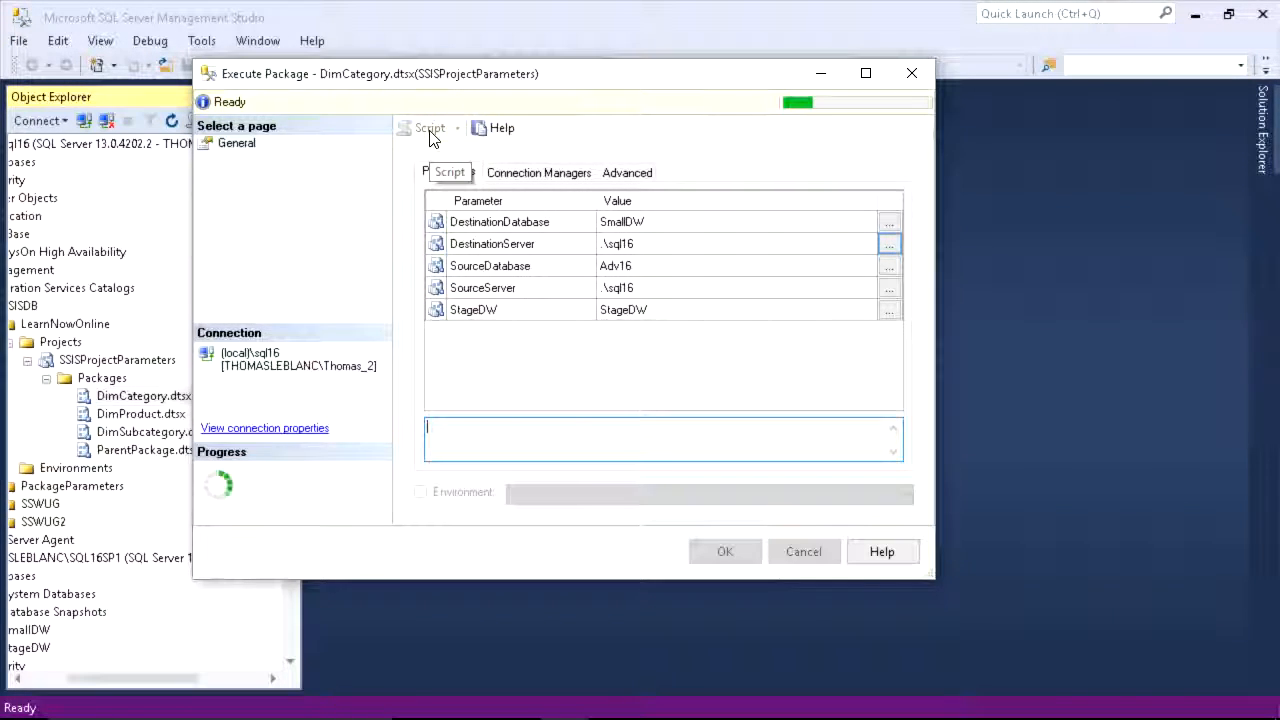
left_click_drag(655, 79, 1279, 55)
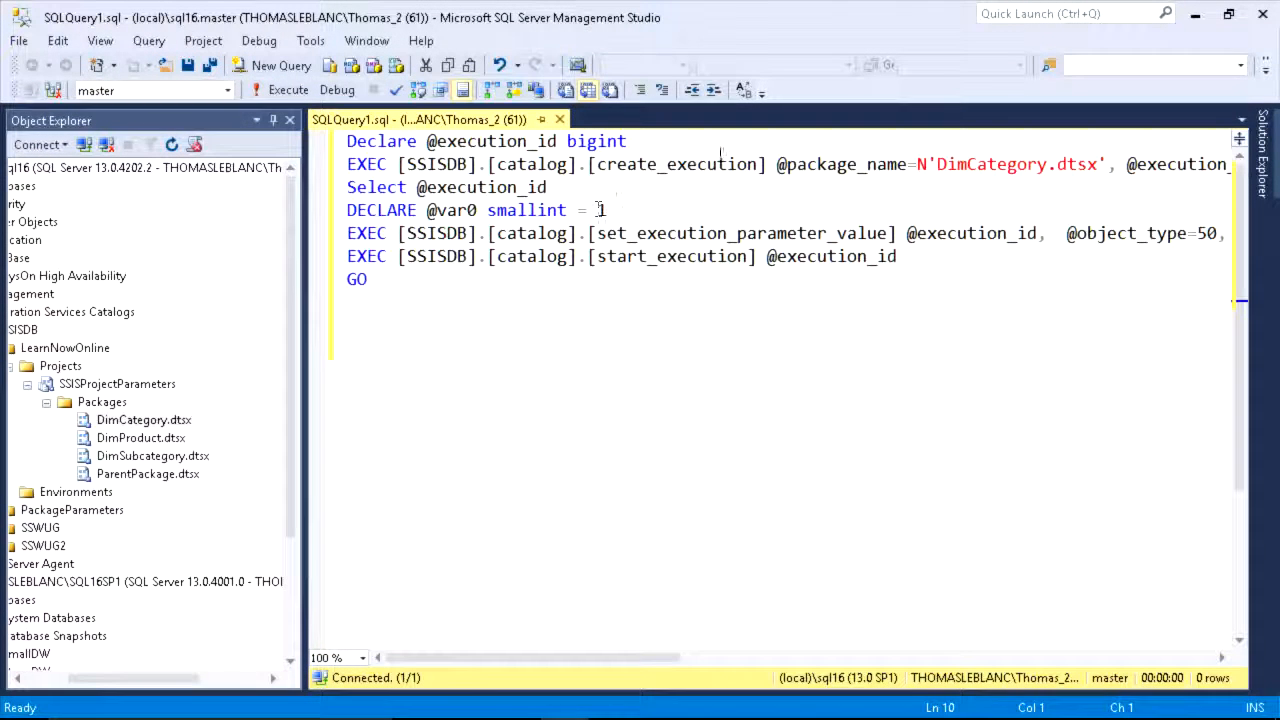
left_click(776, 164)
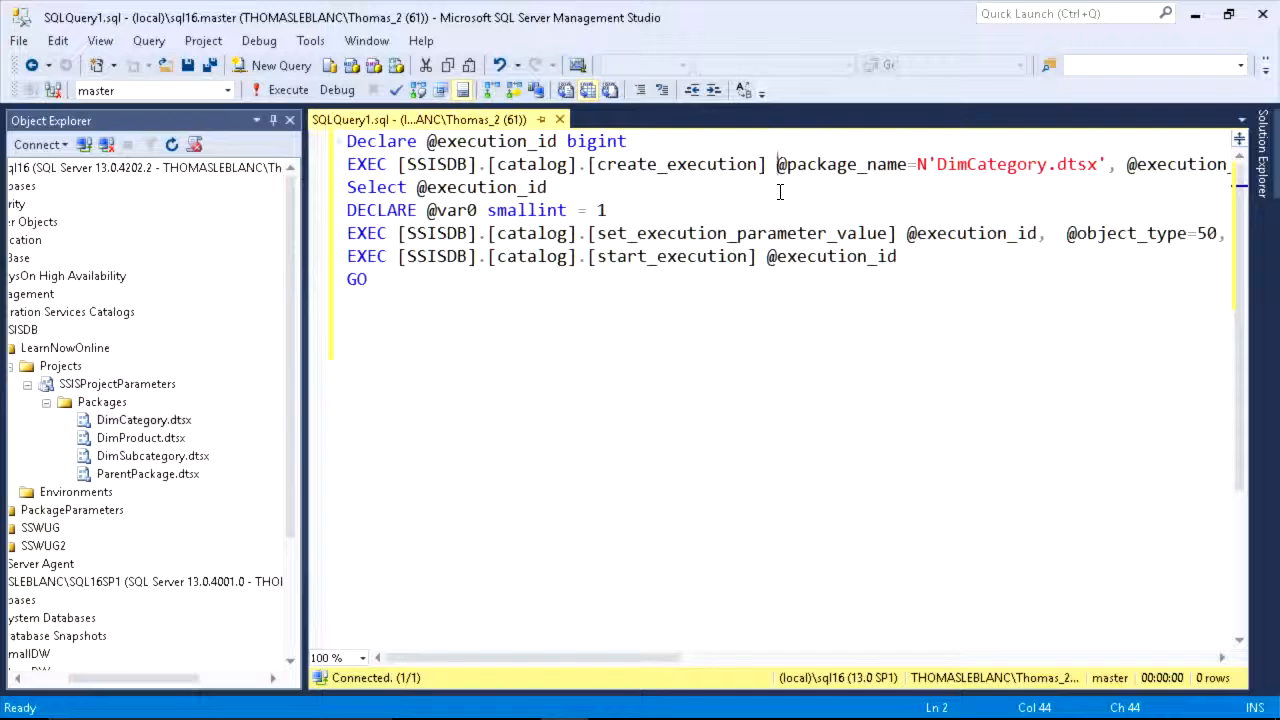
key("Return")
left_click(698, 188)
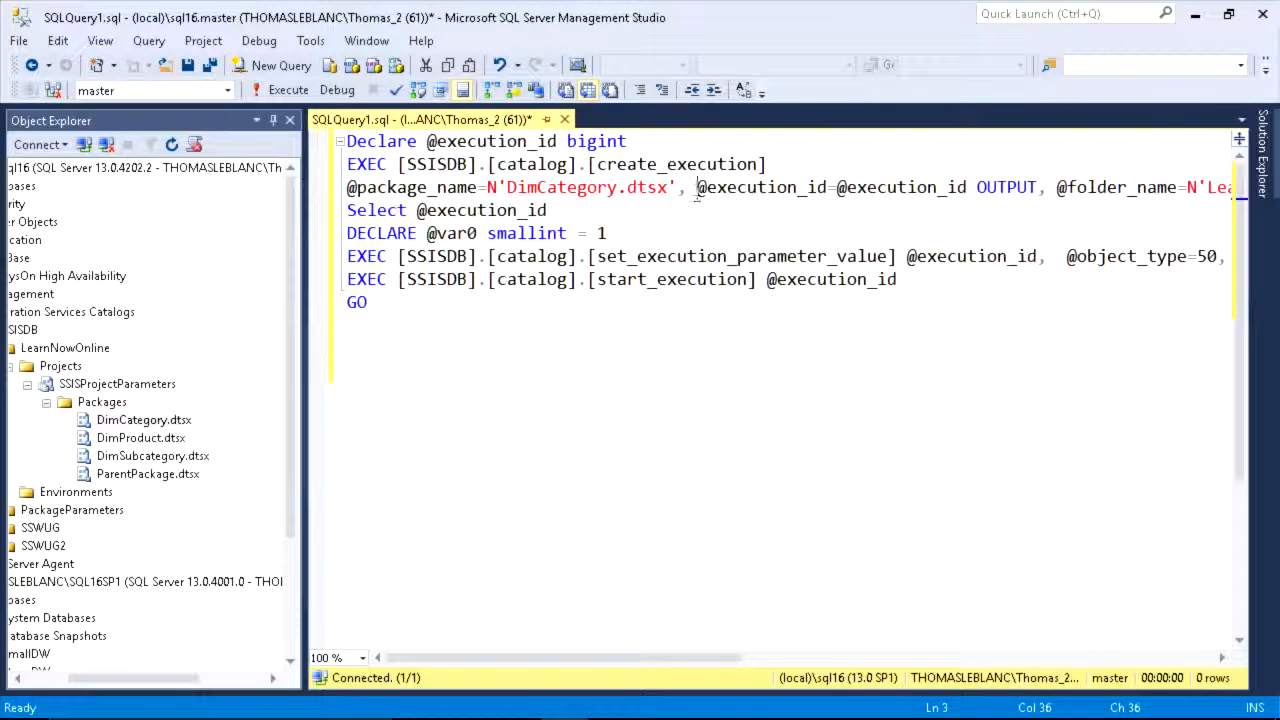
key("Return")
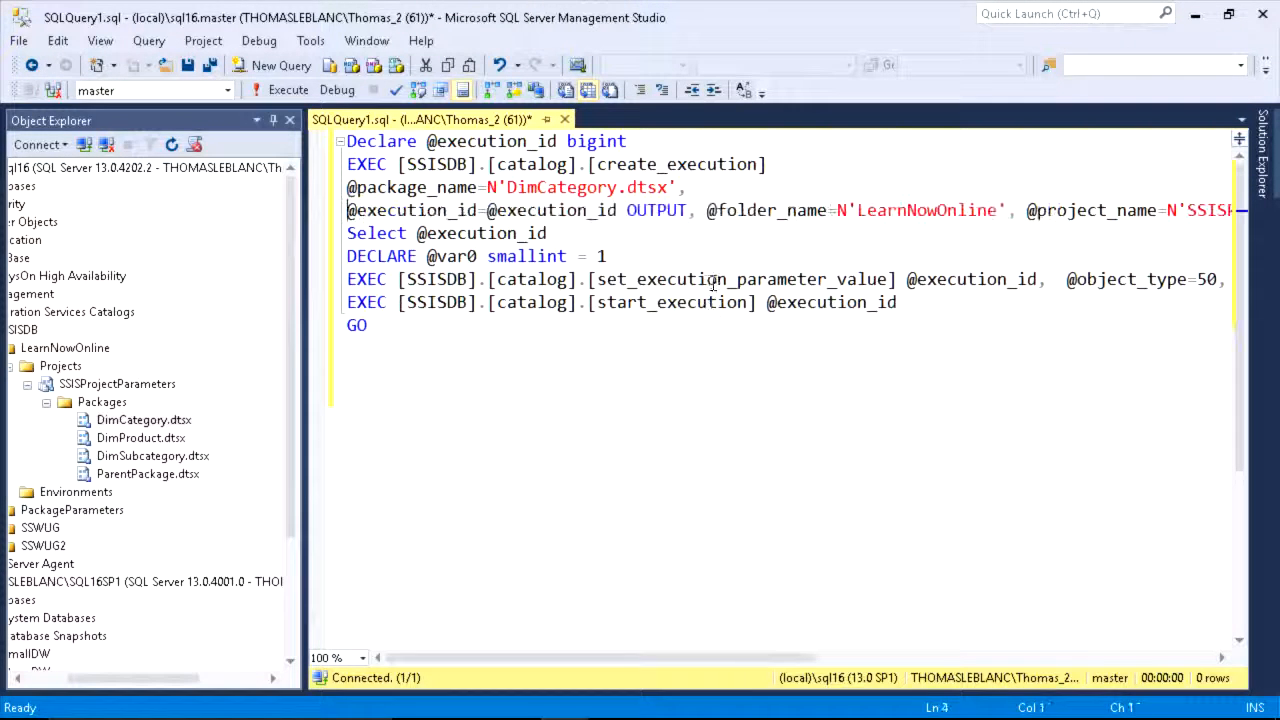
left_click(706, 210)
key("Return")
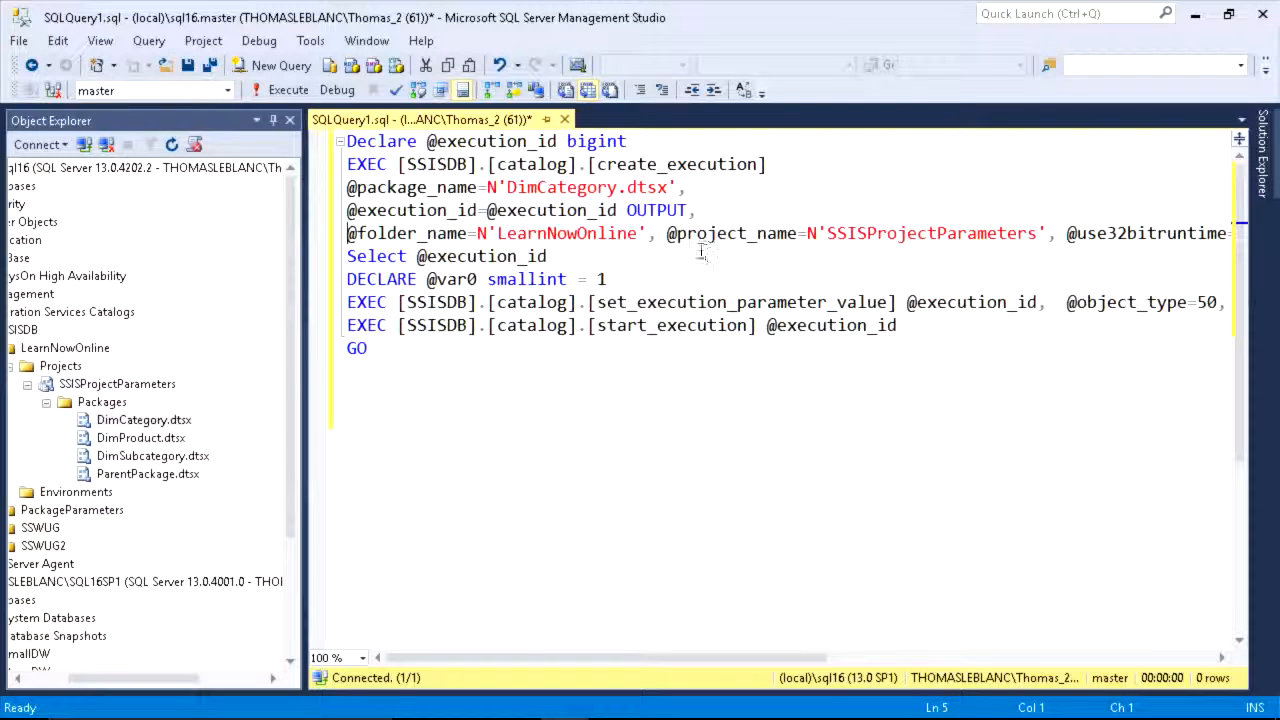
left_click(668, 233)
key("Return")
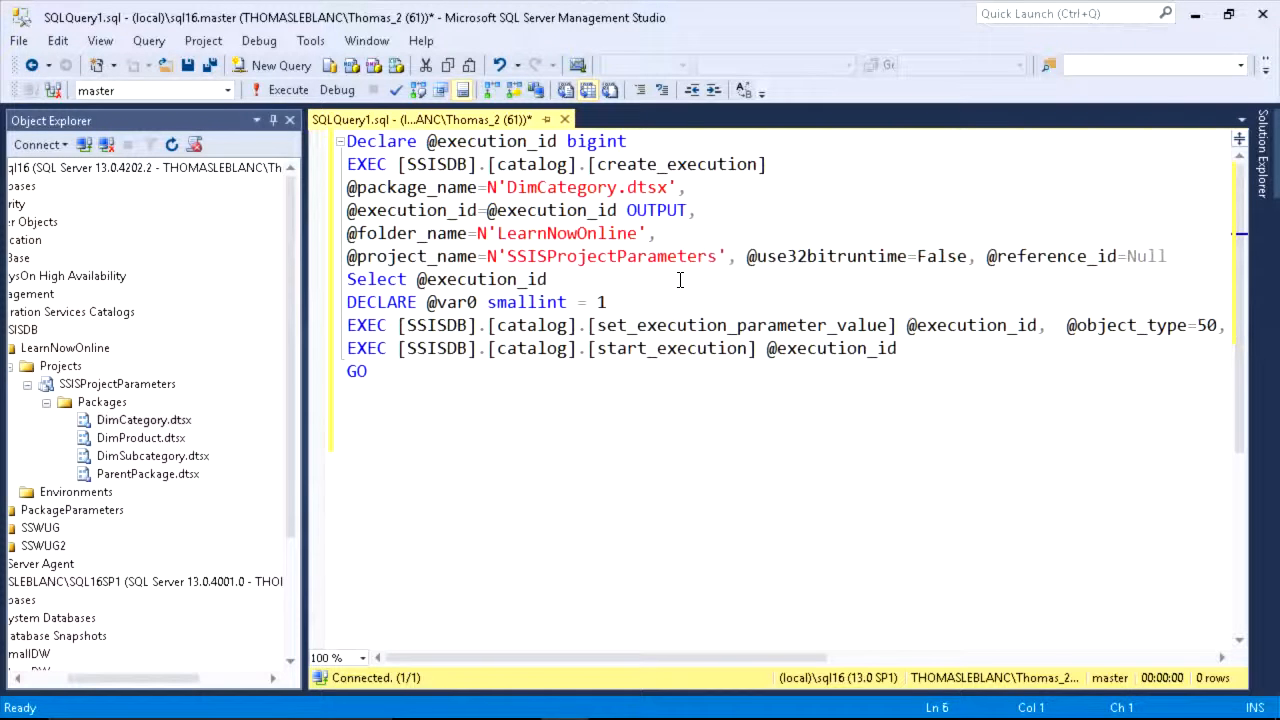
left_click(743, 257)
key("Return")
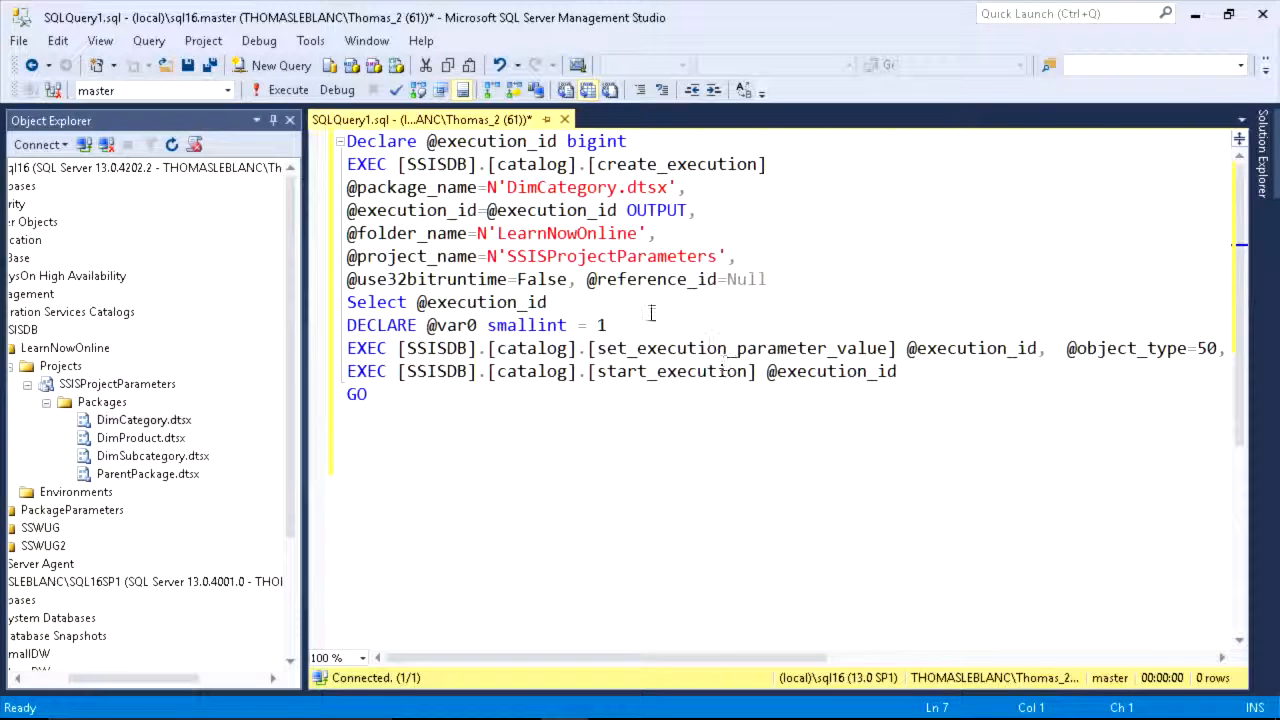
left_click(588, 279)
key("Return")
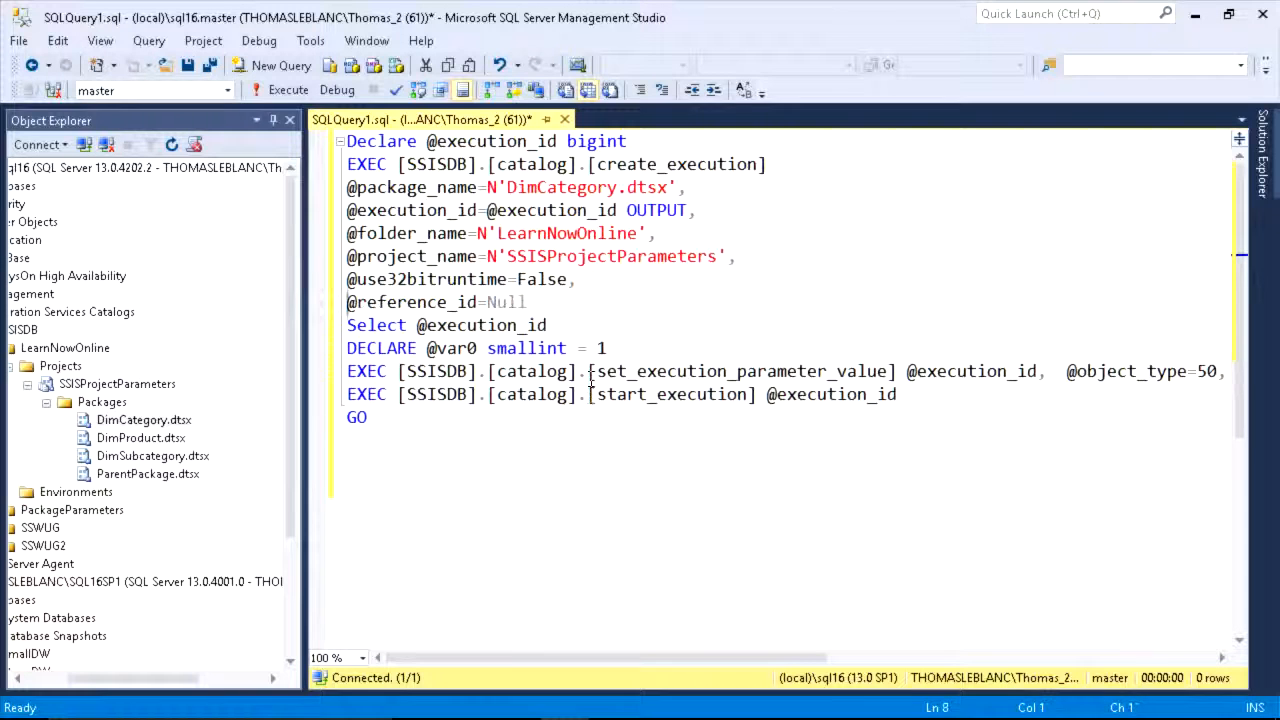
left_click_drag(606, 348, 264, 140)
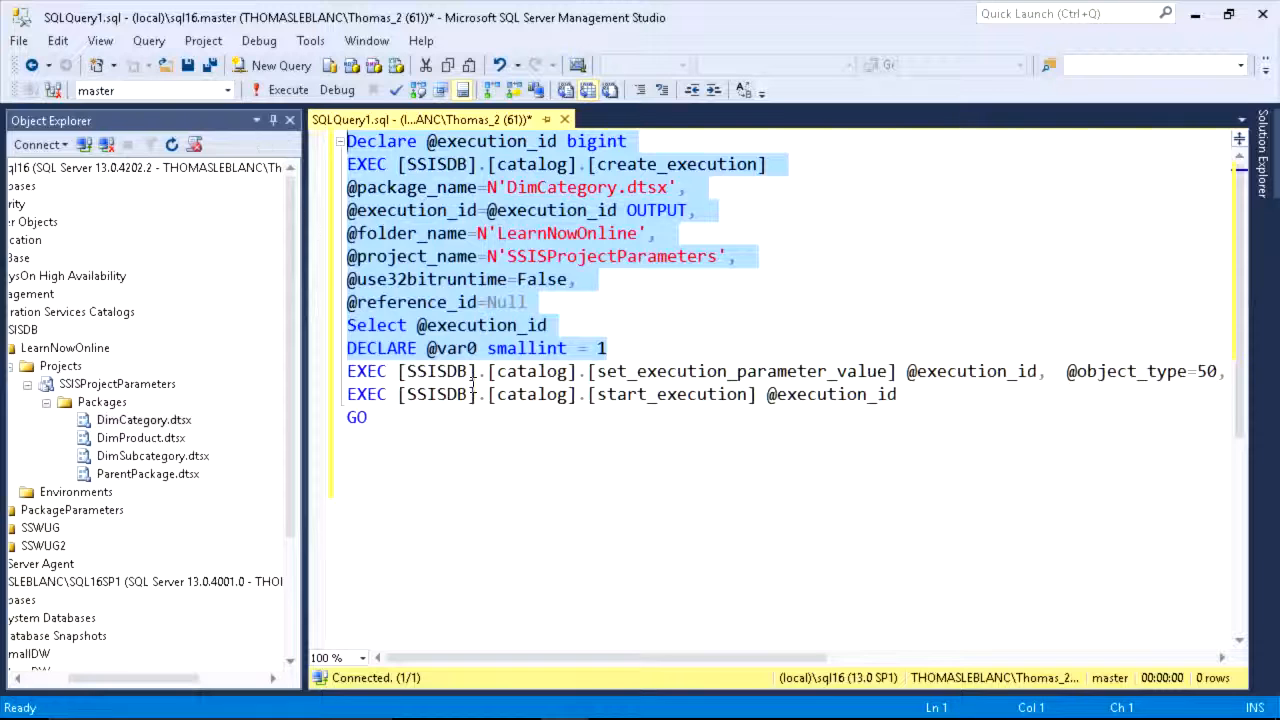
left_click(572, 371)
left_click_drag(888, 371, 597, 372)
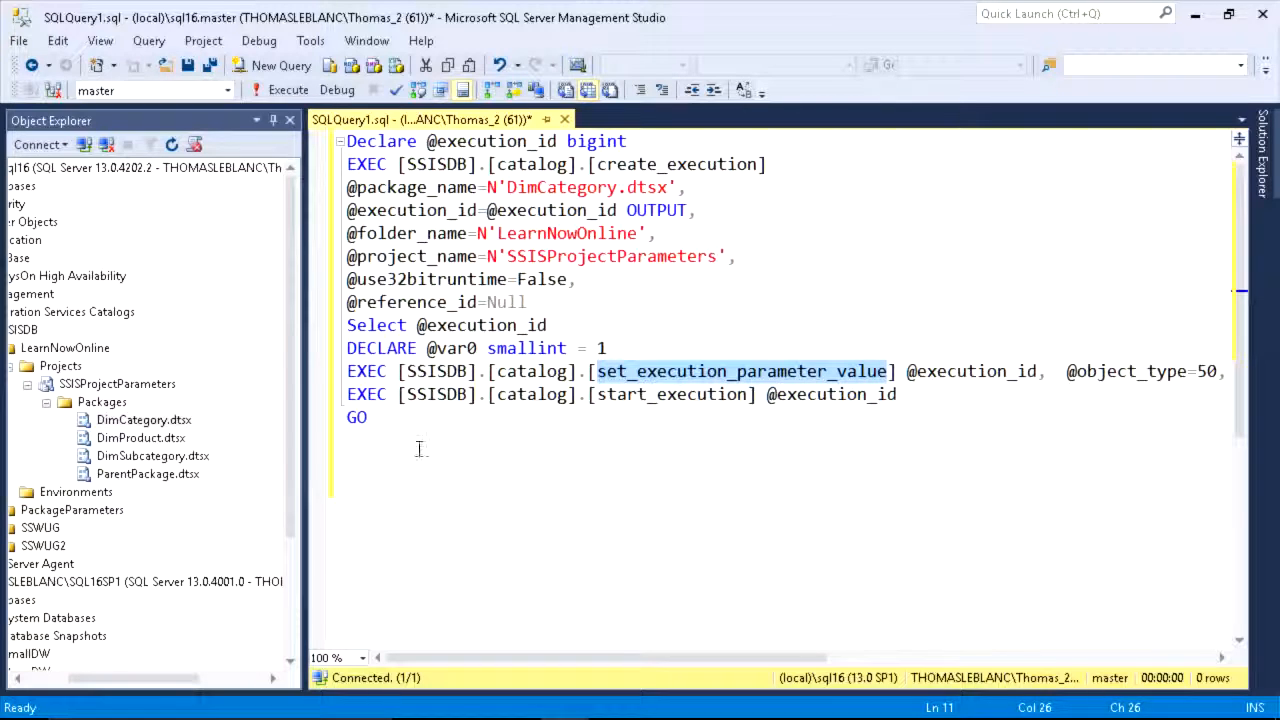
left_click(344, 372)
left_click_drag(339, 380, 344, 398)
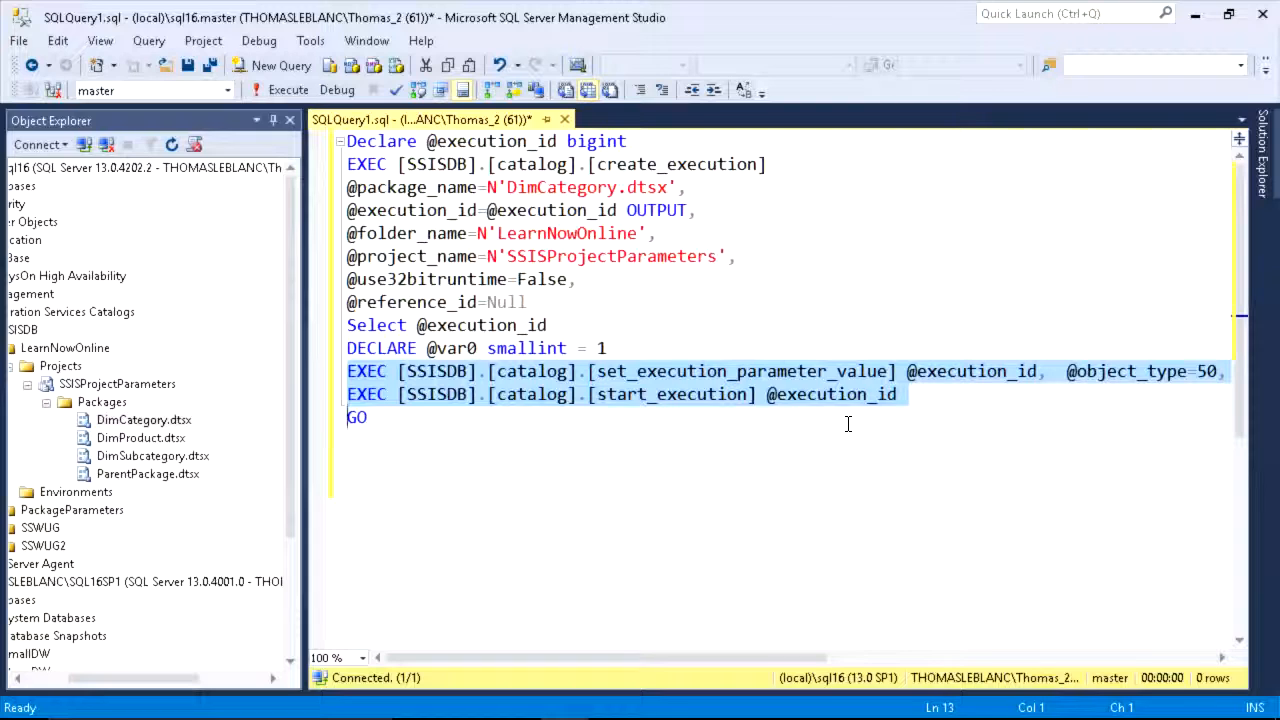
left_click(855, 398)
double_click(846, 394)
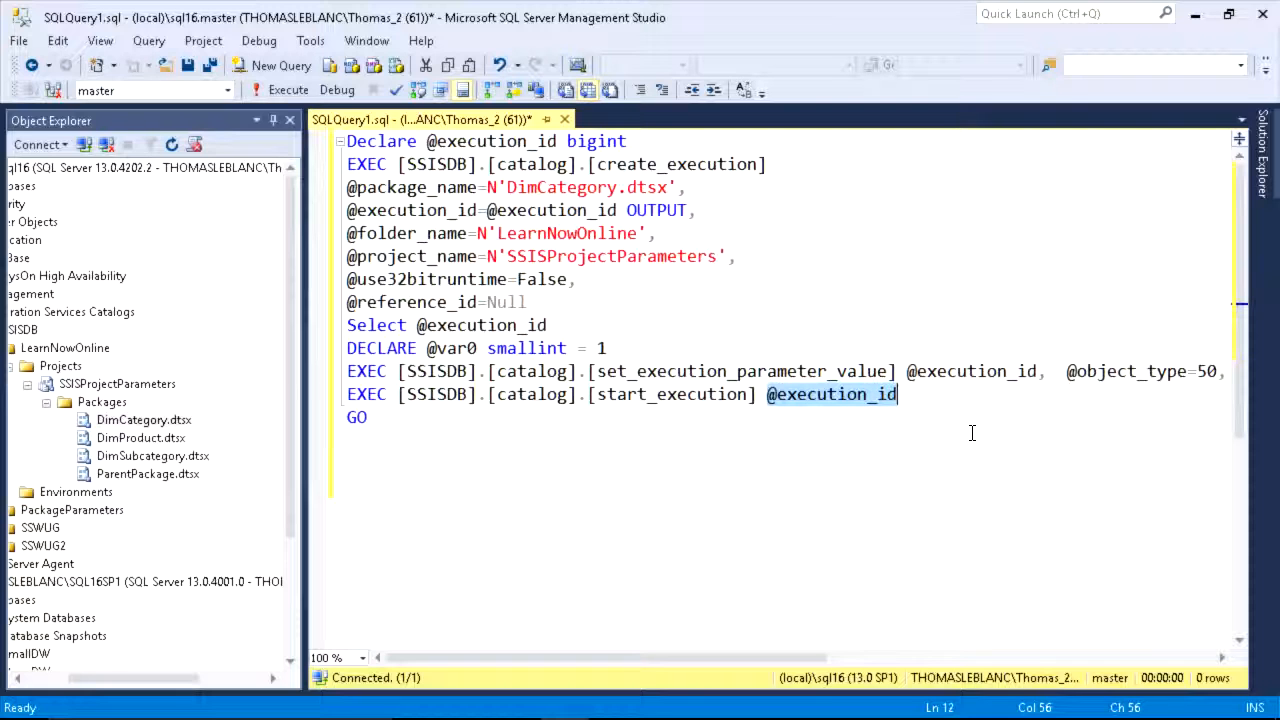
Bring back the Execute Package dialog, run DimCategory.dtsx with its existing parameter values and open the Overview report
left_click_drag(1279, 376, 563, 87)
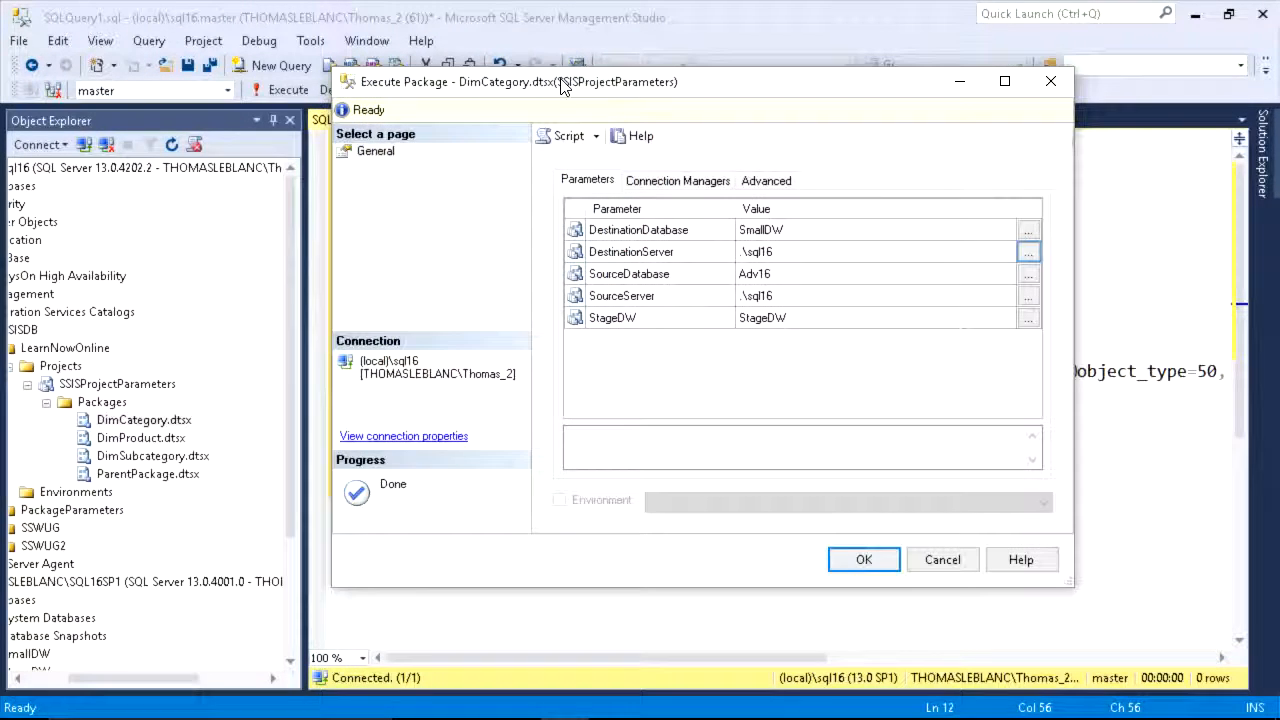
left_click(865, 562)
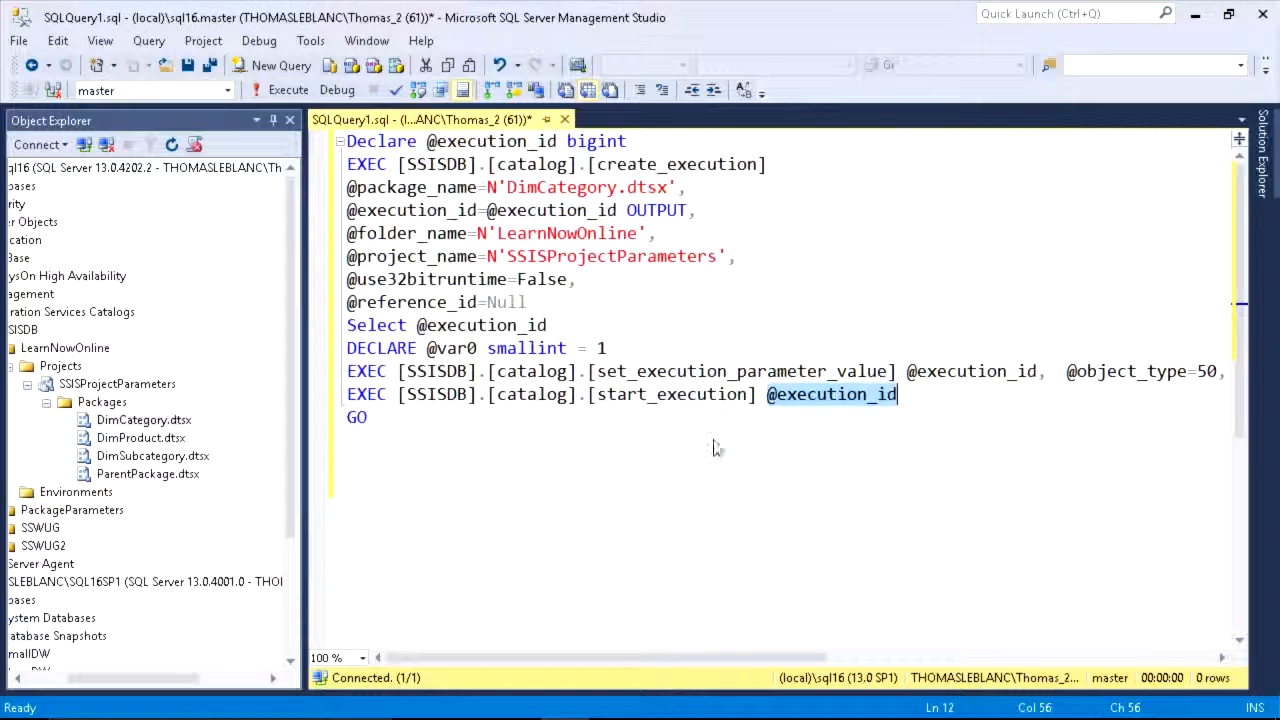
left_click(789, 413)
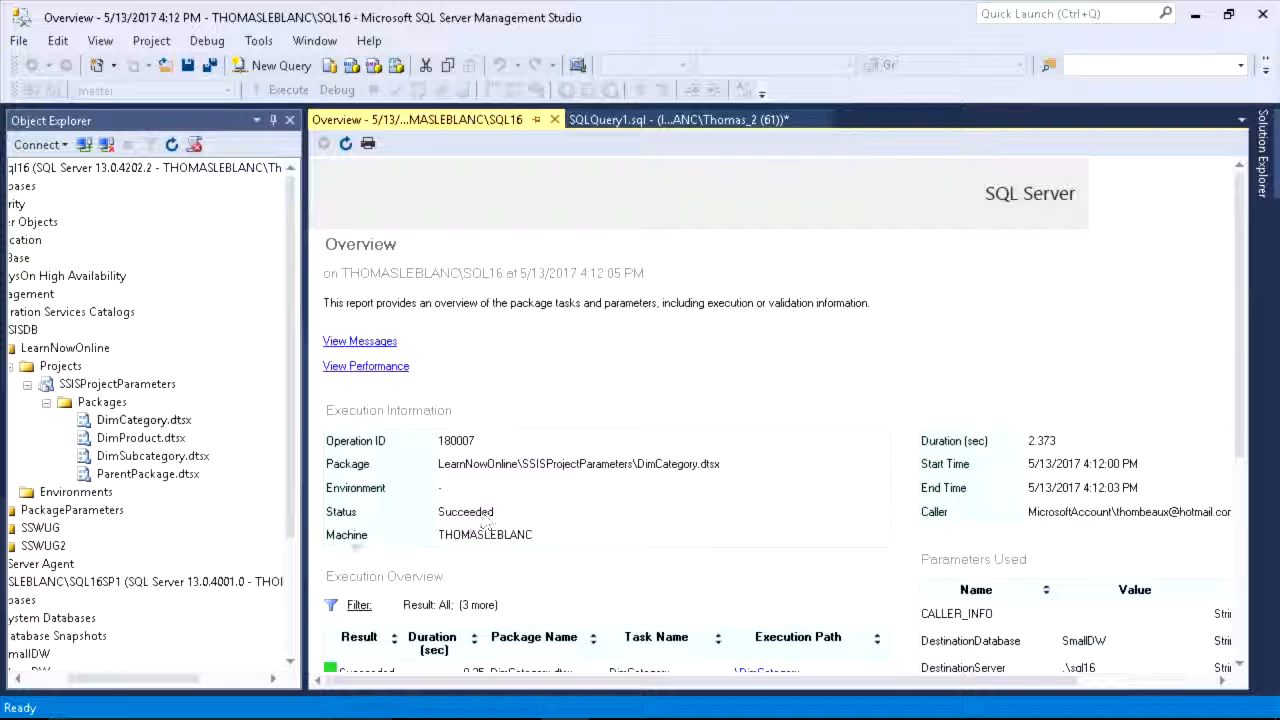
Examine the DimCategory.dtsx execution's Overview report, then its Execution Performance report down to the past executions chart
scroll(480, 500, "down", 3)
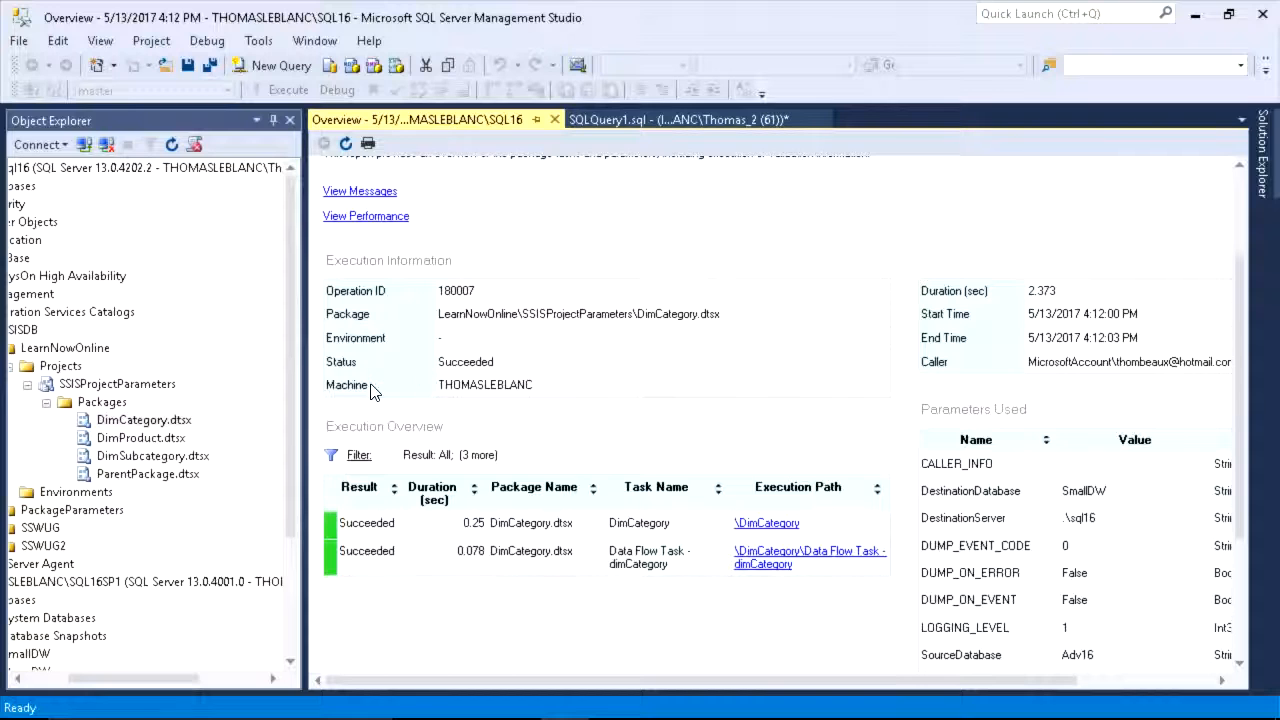
scroll(445, 385, "up", 2)
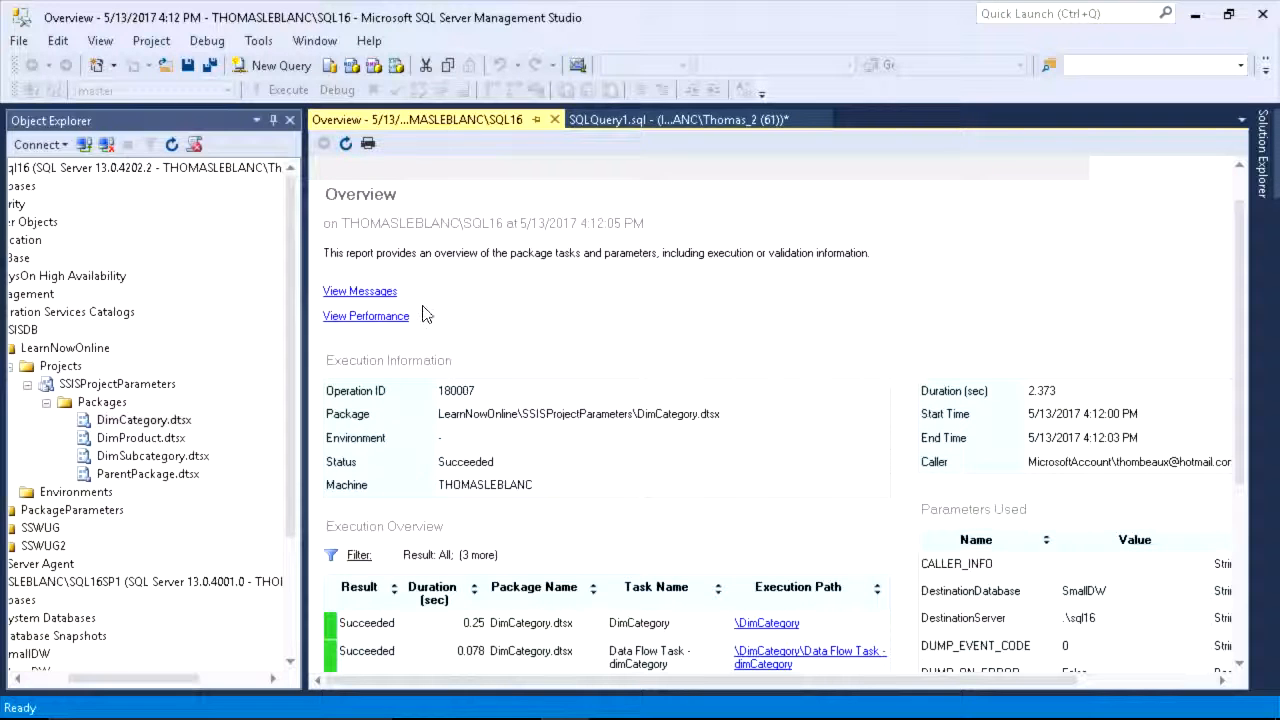
left_click(362, 316)
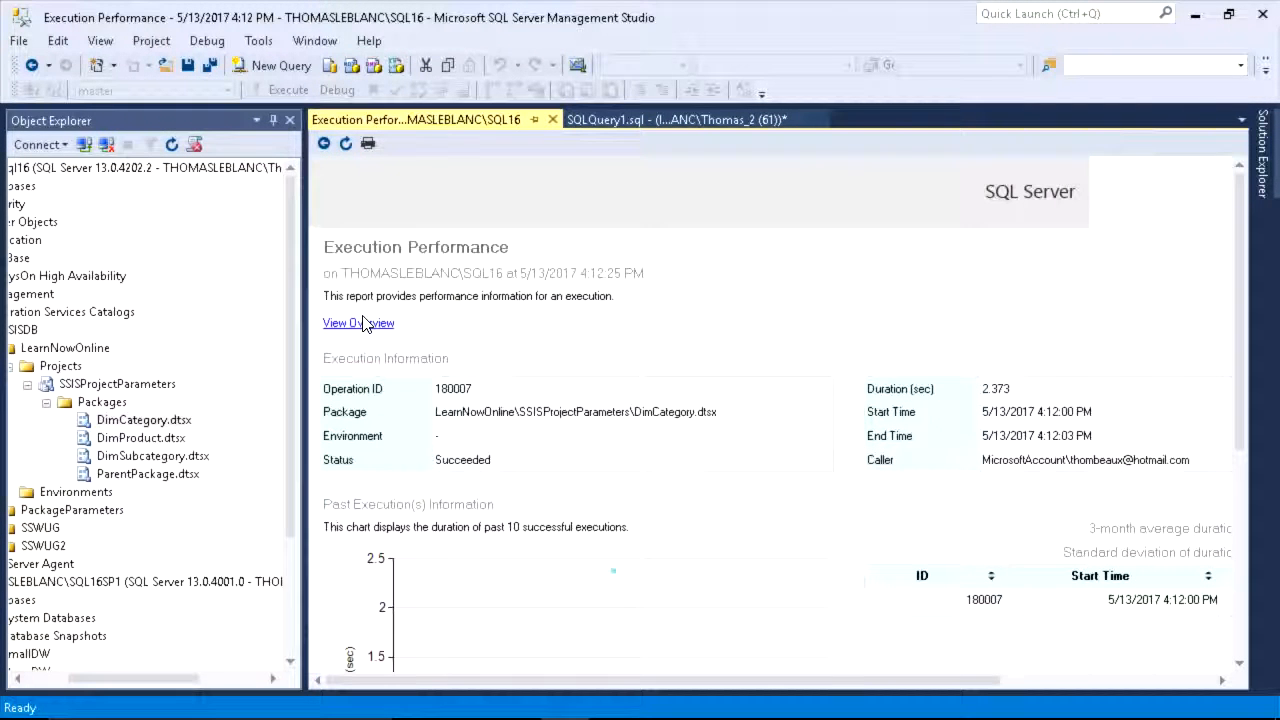
scroll(351, 377, "down", 5)
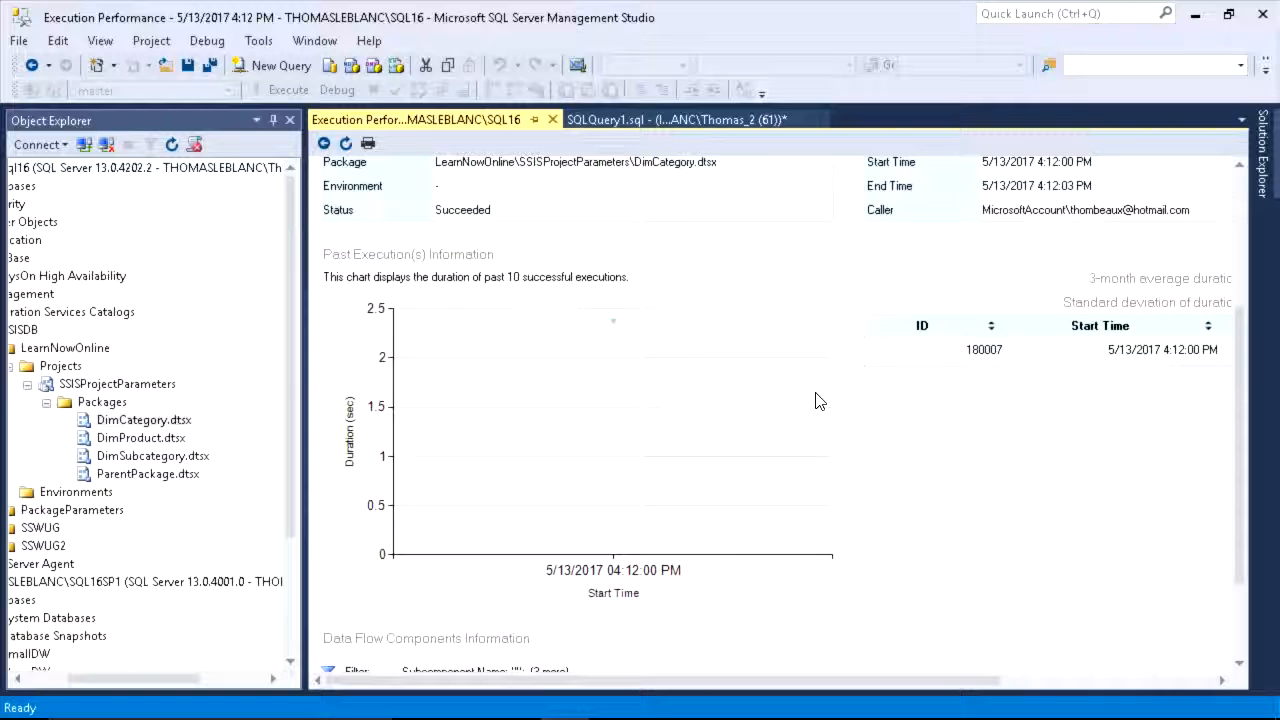
Return to the SQLQuery1.sql script and highlight the create_execution, set_execution_parameter_value and start_execution procedure names in turn
left_click(672, 121)
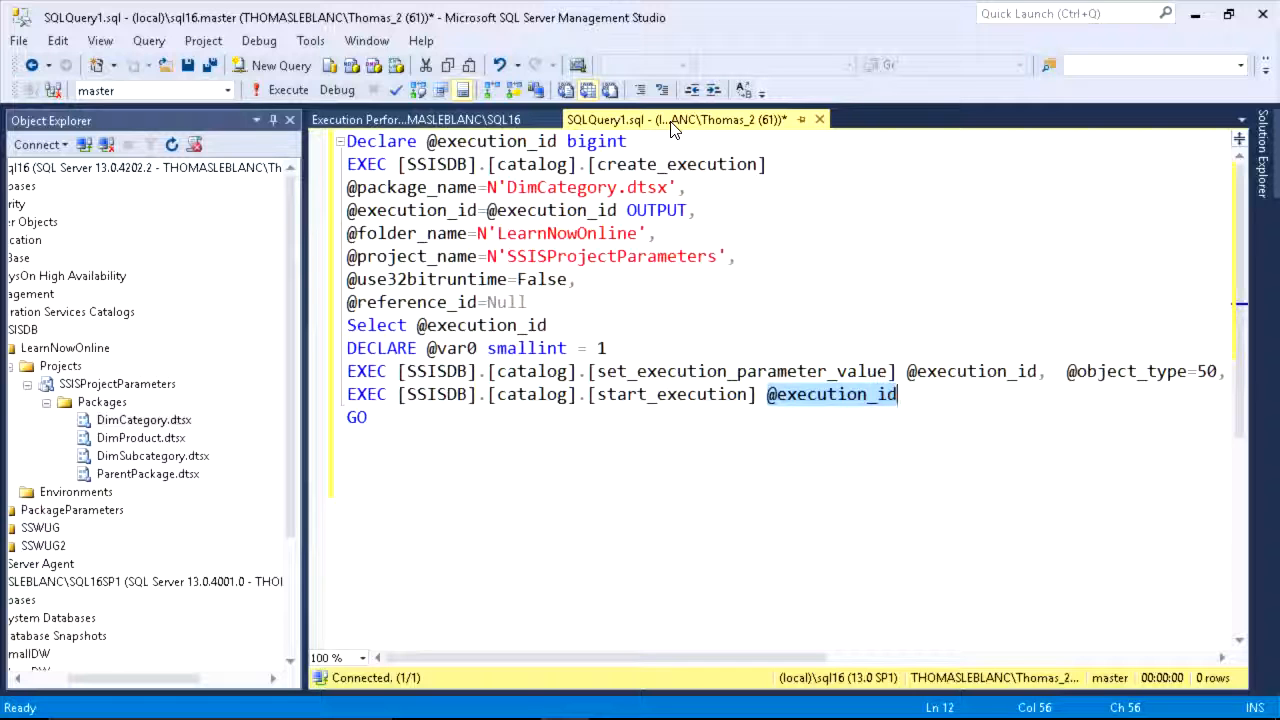
left_click(767, 164)
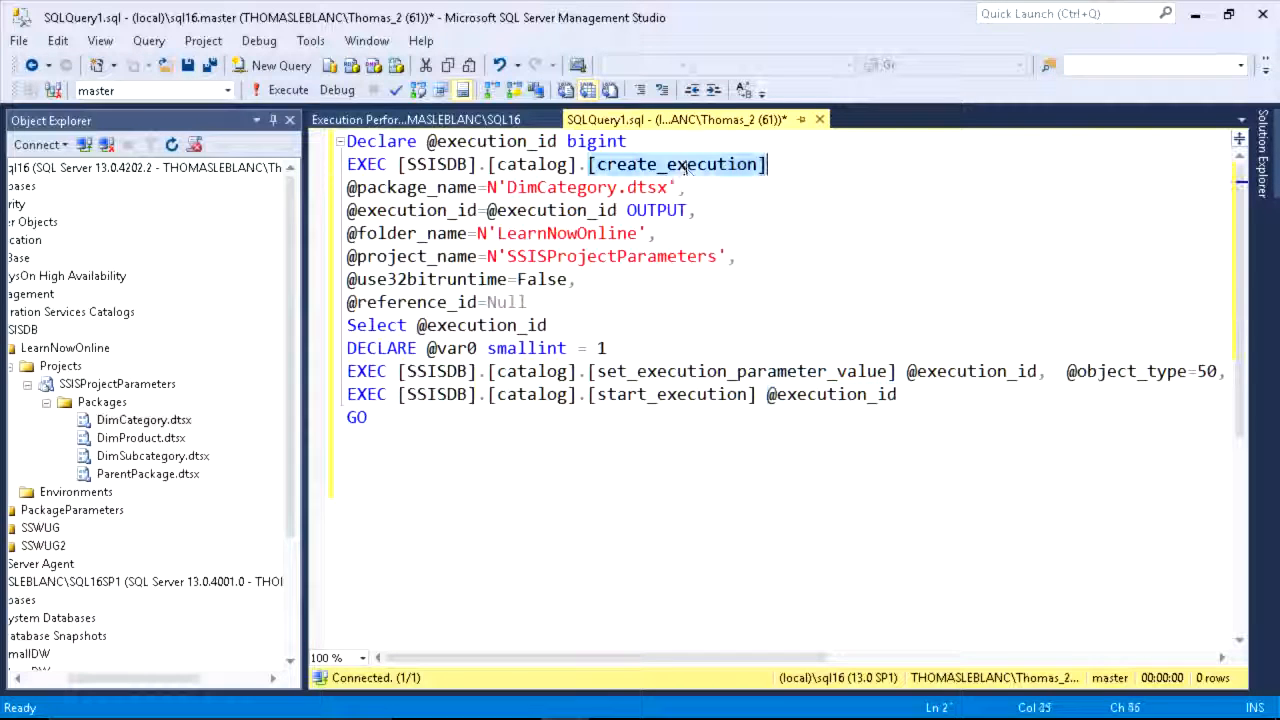
double_click(740, 374)
double_click(675, 396)
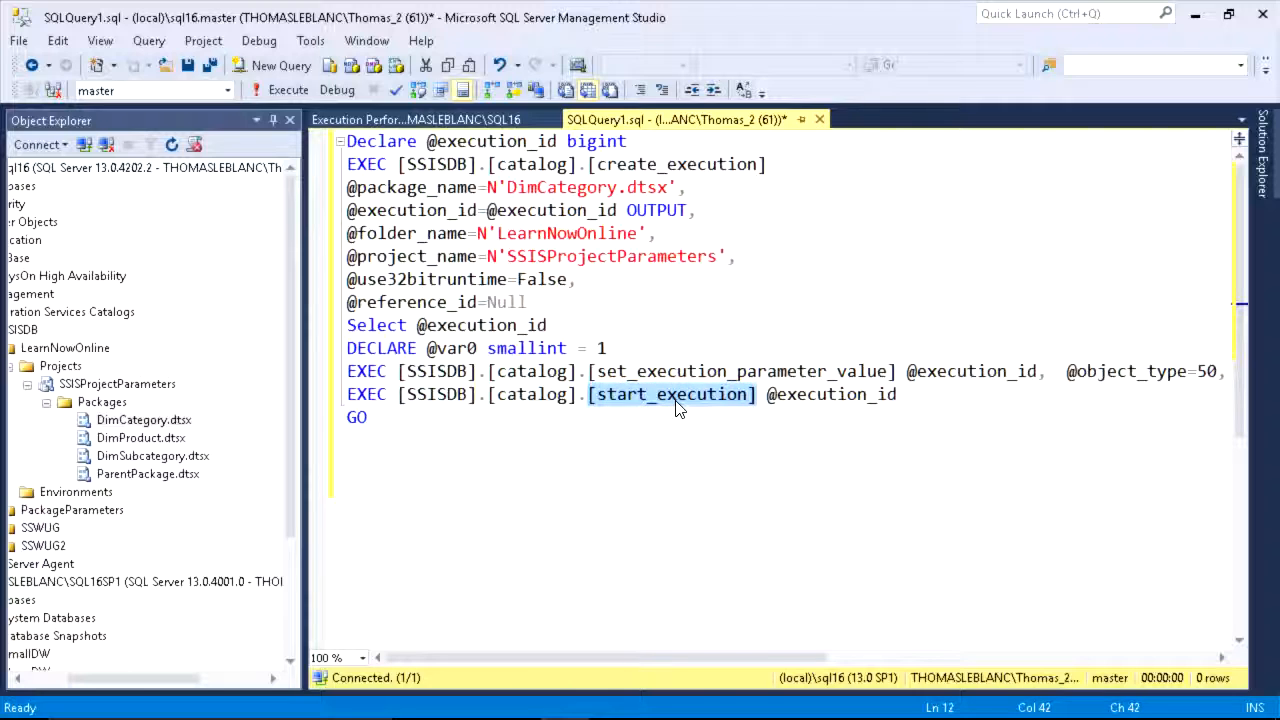